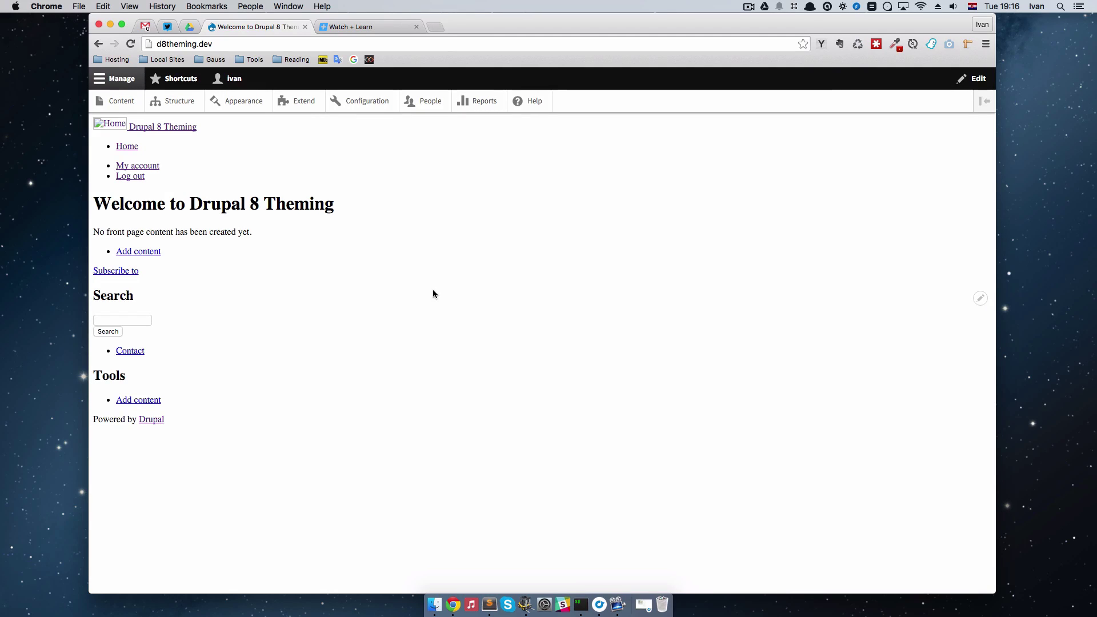
{"action": "key", "text": "super+Tab"}
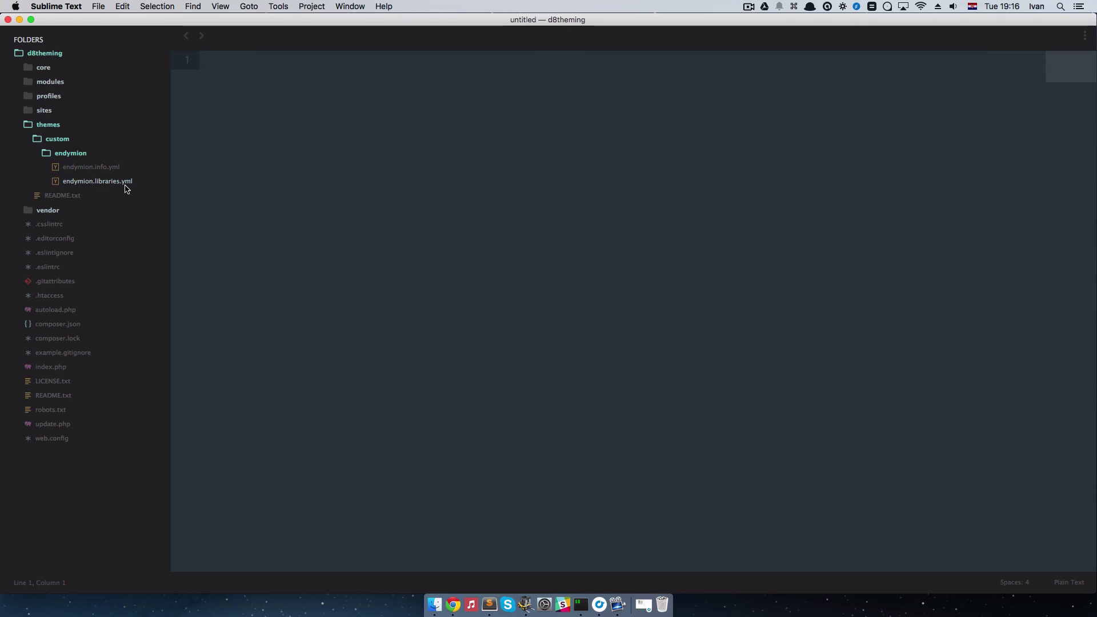
{"action": "key", "text": "ctrl+Right"}
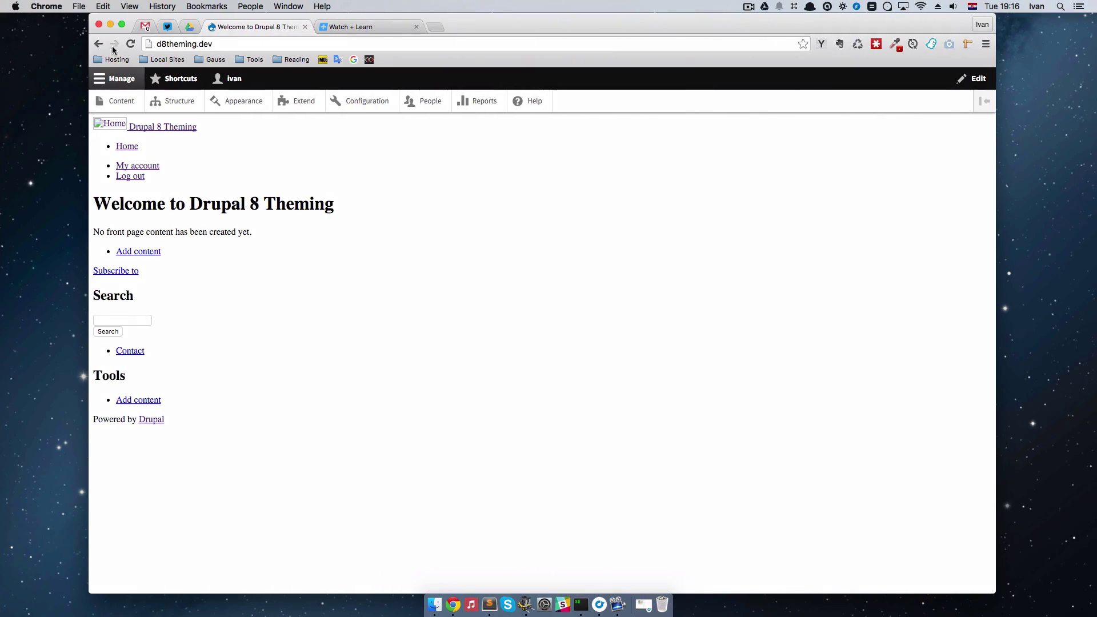
{"action": "left_click_drag", "start_coordinate": [171, 139], "coordinate": [498, 345]}
{"action": "left_click", "coordinate": [502, 343]}
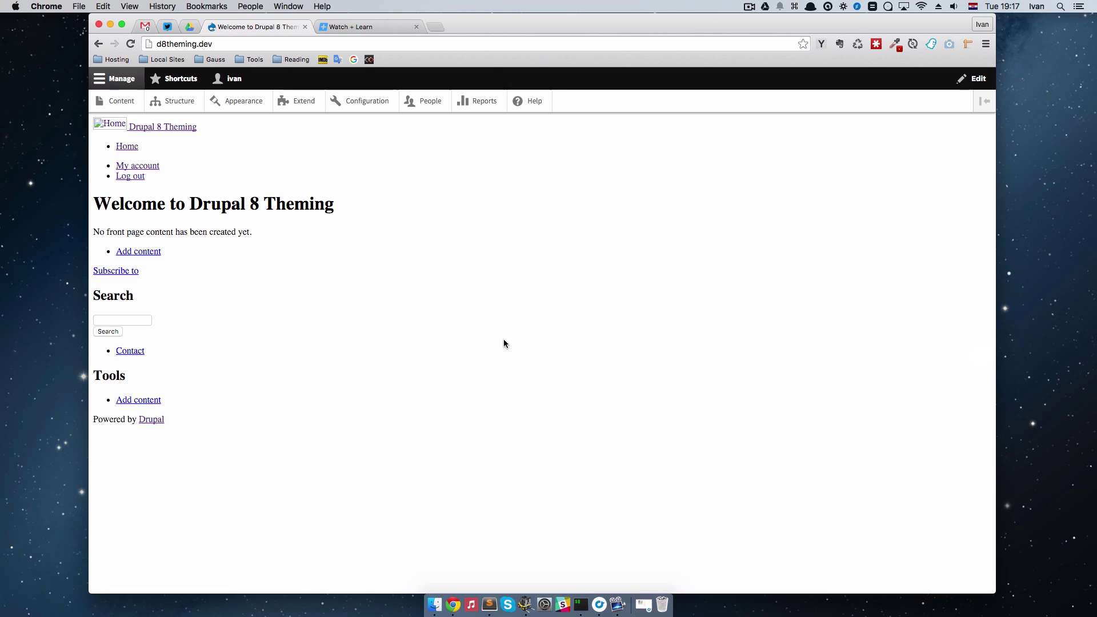
Step: Switch to Sublime Text and expand the project folders down to core/modules/system/templates
{"action": "key", "text": "cmd+Tab"}
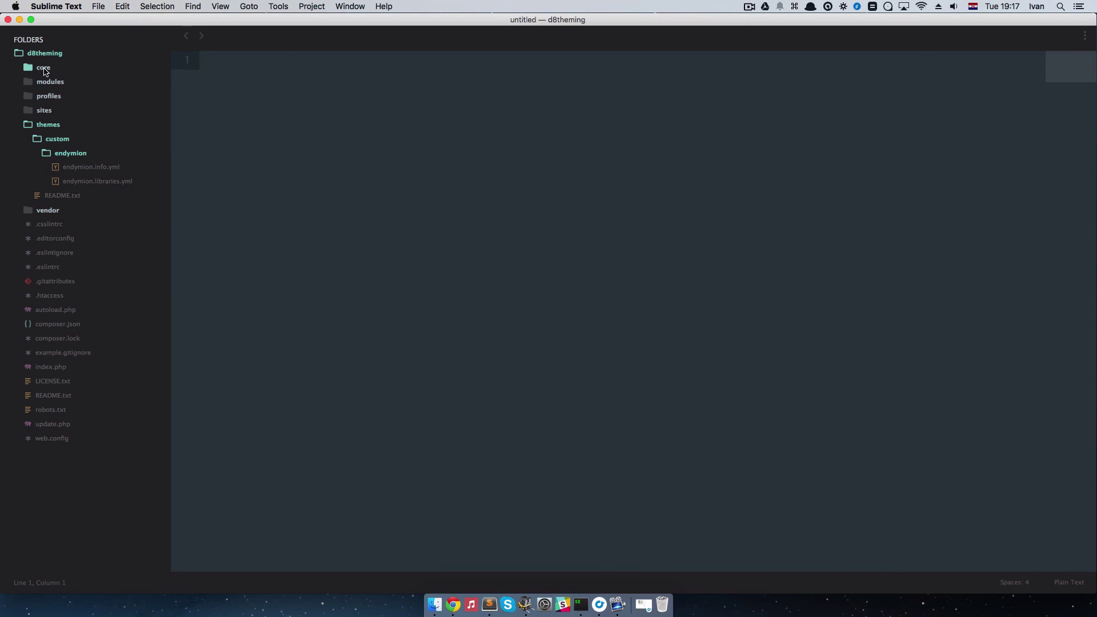
{"action": "left_click", "coordinate": [44, 69]}
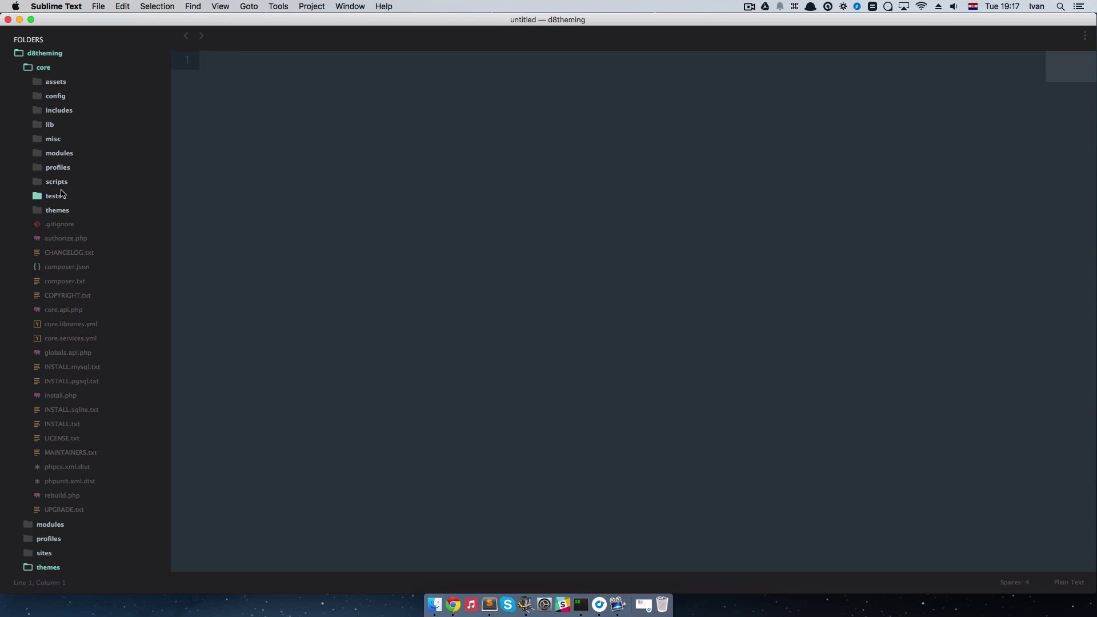
{"action": "left_click", "coordinate": [65, 154]}
{"action": "scroll", "coordinate": [85, 278], "scroll_direction": "down", "scroll_amount": 10}
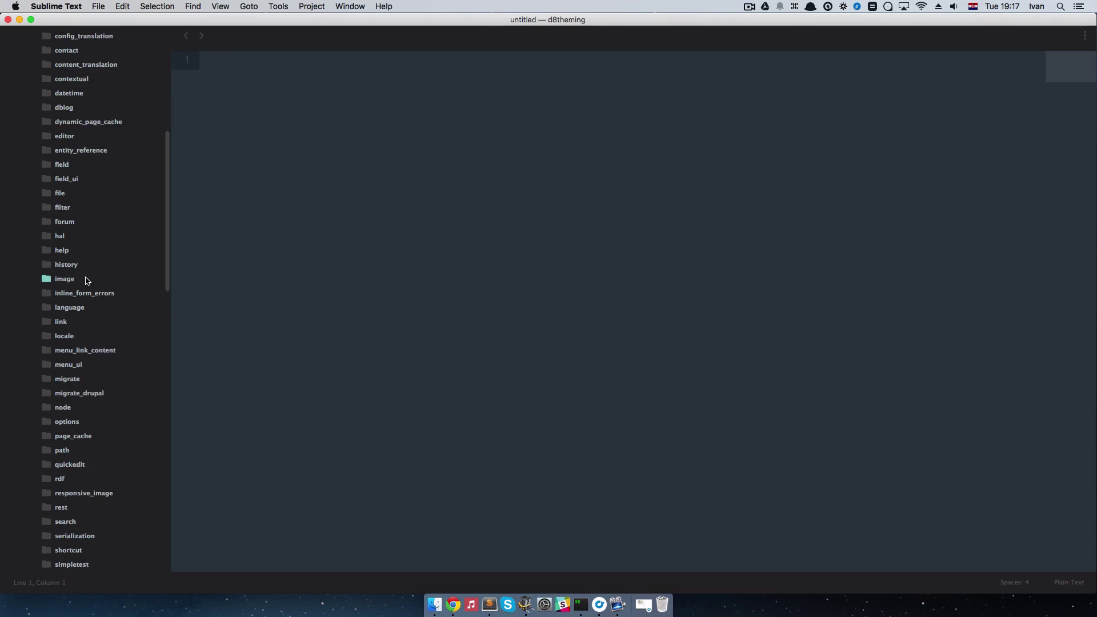
{"action": "scroll", "coordinate": [86, 280], "scroll_direction": "down", "scroll_amount": 8}
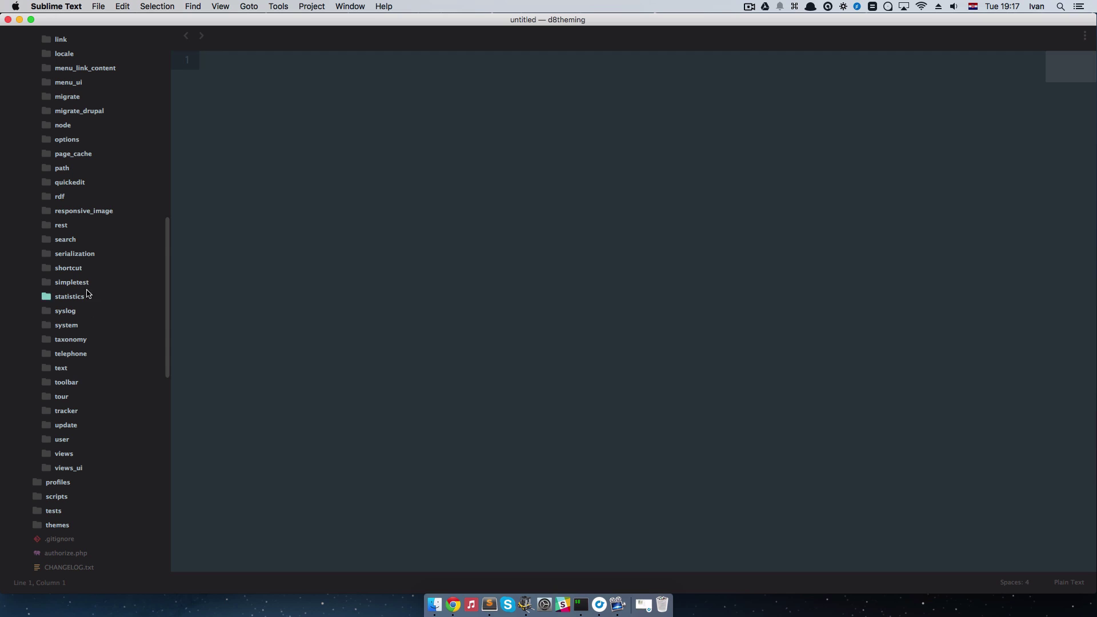
{"action": "left_click", "coordinate": [71, 325]}
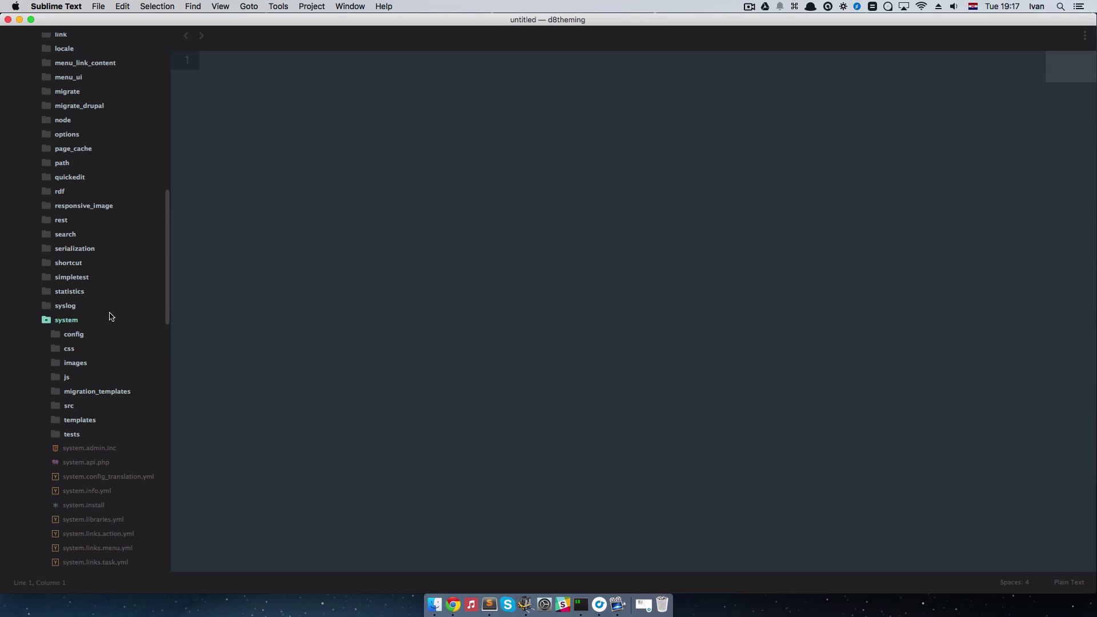
{"action": "scroll", "coordinate": [109, 317], "scroll_direction": "down", "scroll_amount": 3}
{"action": "scroll", "coordinate": [110, 320], "scroll_direction": "down", "scroll_amount": 5}
{"action": "left_click", "coordinate": [85, 126]}
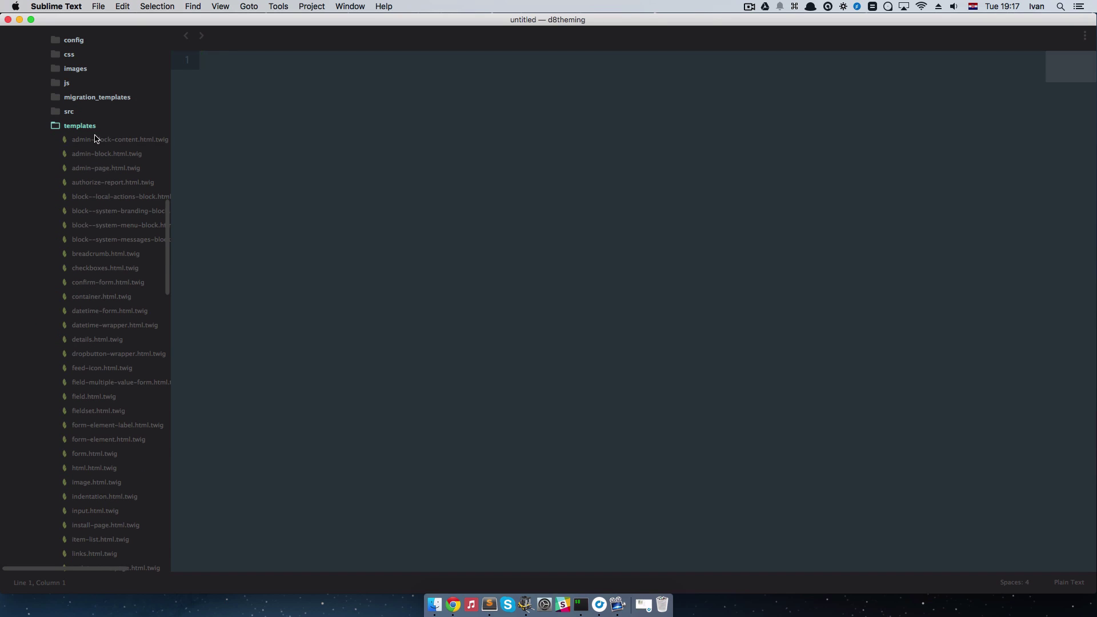
Step: Open the default page.html.twig from the system module's templates folder
{"action": "key", "text": "ctrl+Right"}
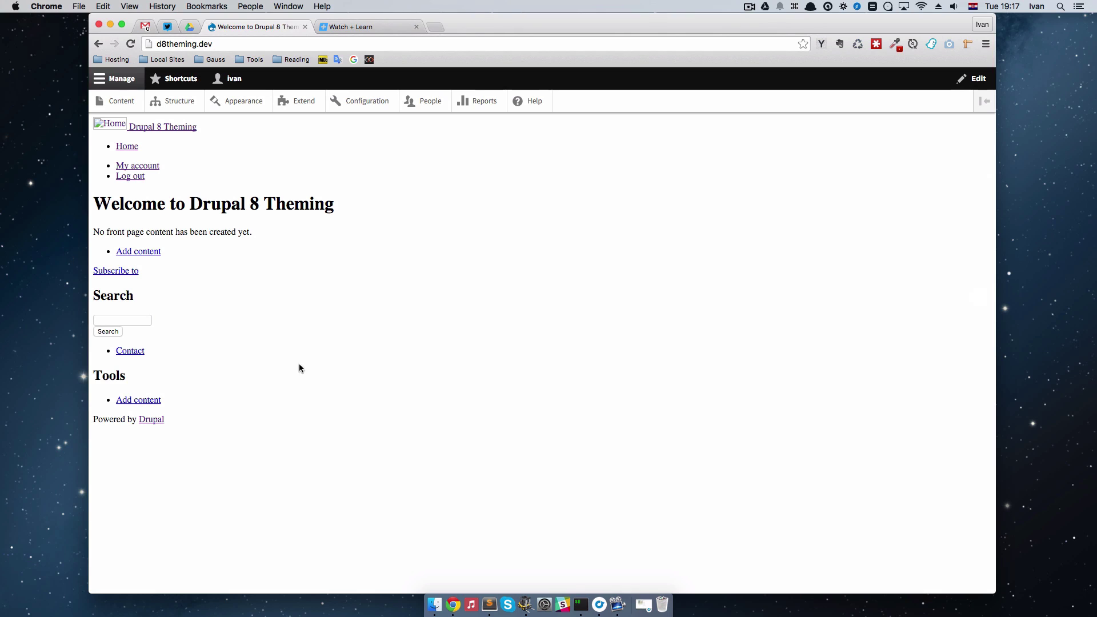
{"action": "key", "text": "ctrl+Left"}
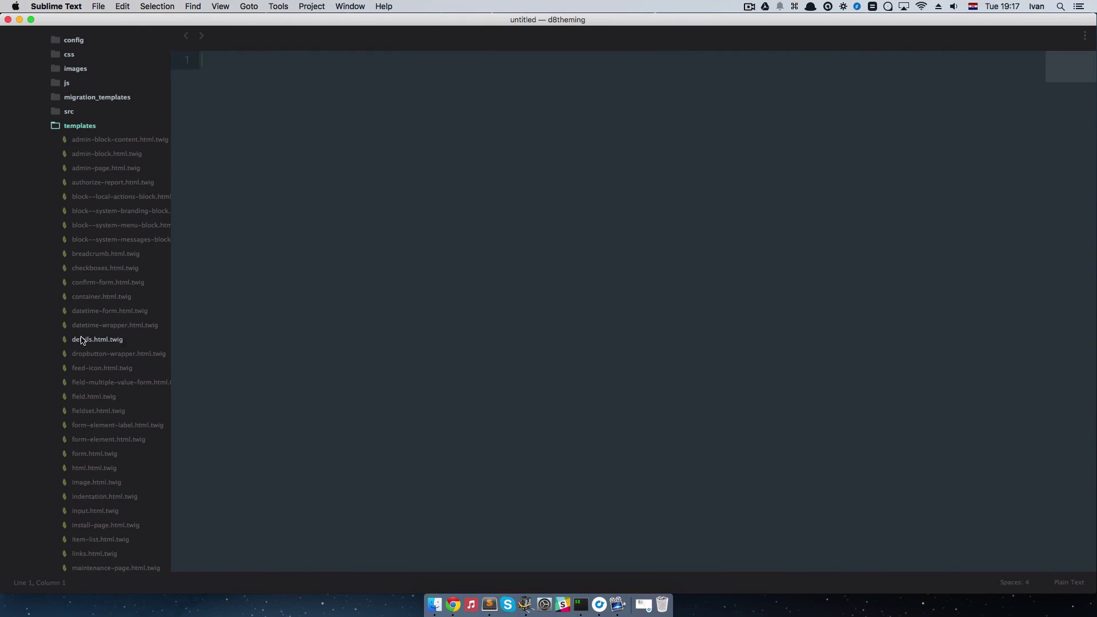
{"action": "scroll", "coordinate": [90, 341], "scroll_direction": "down", "scroll_amount": 5}
{"action": "scroll", "coordinate": [89, 341], "scroll_direction": "down", "scroll_amount": 5}
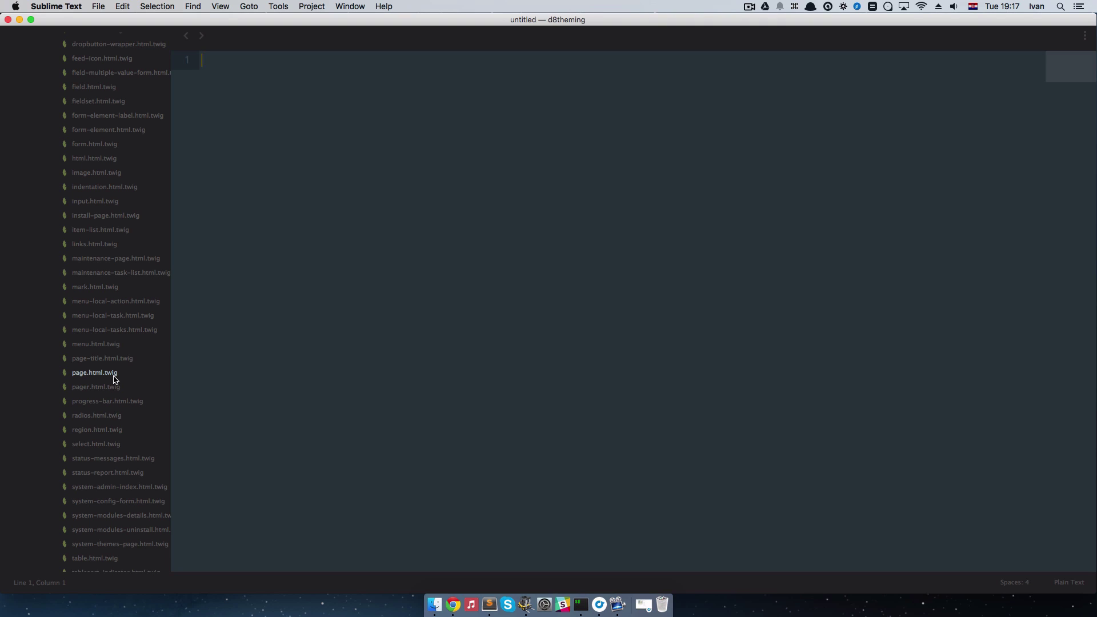
{"action": "left_click", "coordinate": [114, 376]}
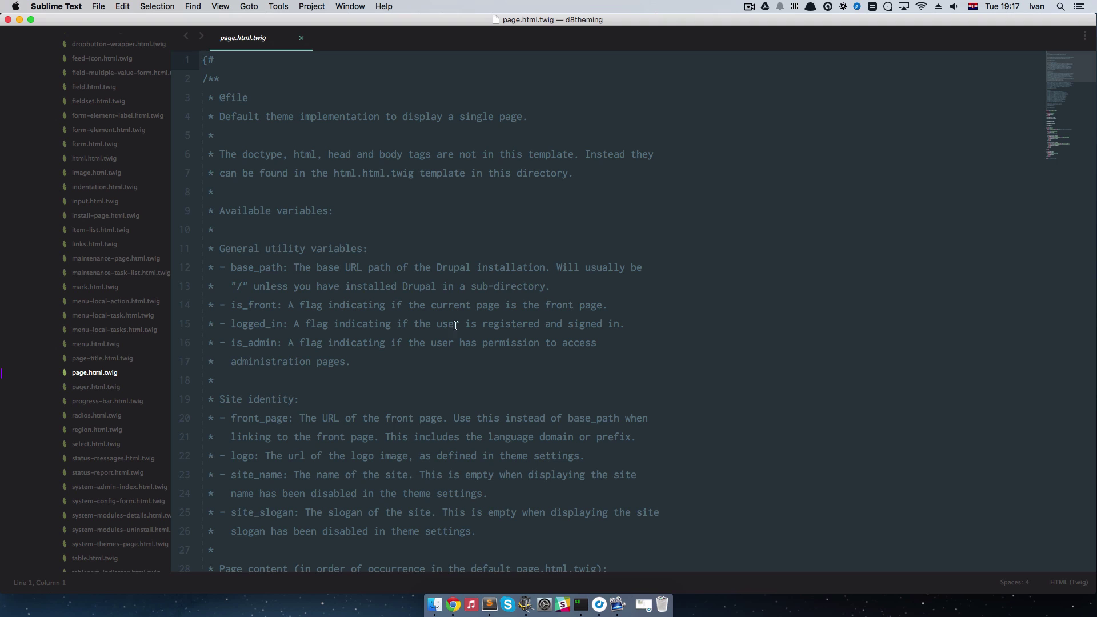
Step: Copy the page.html.twig file in the system module's templates folder
{"action": "right_click", "coordinate": [111, 375]}
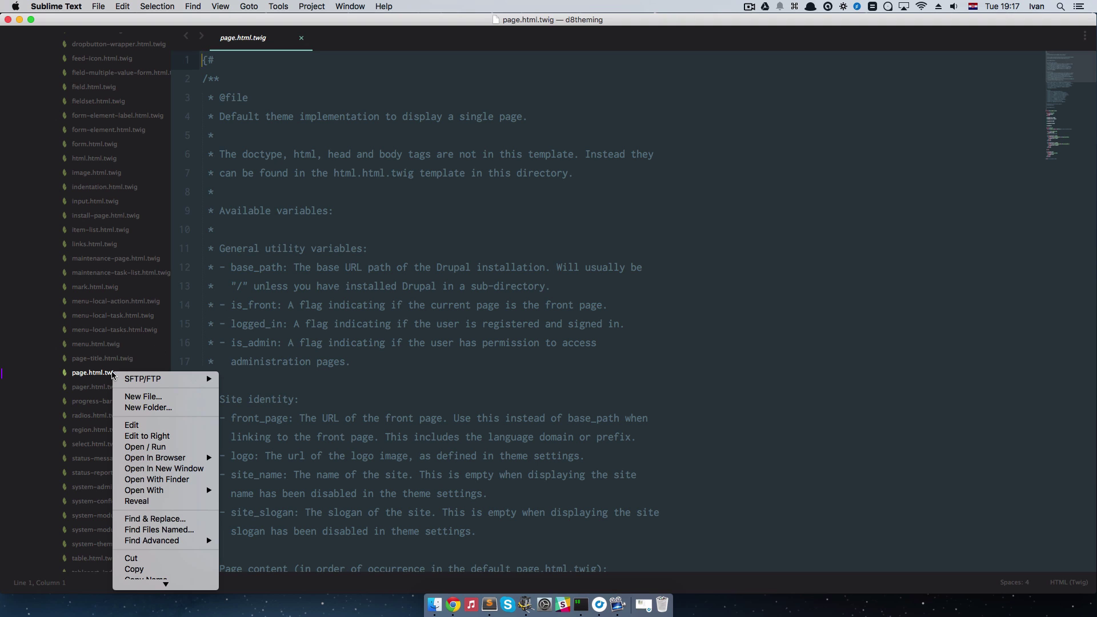
{"action": "left_click", "coordinate": [167, 534]}
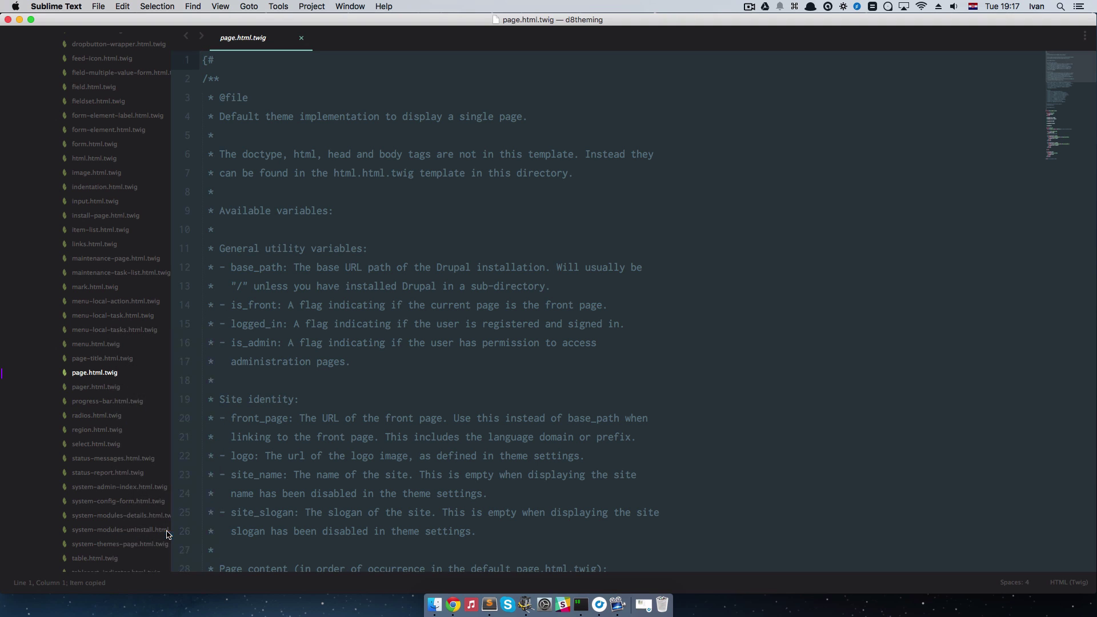
{"action": "right_click", "coordinate": [101, 372]}
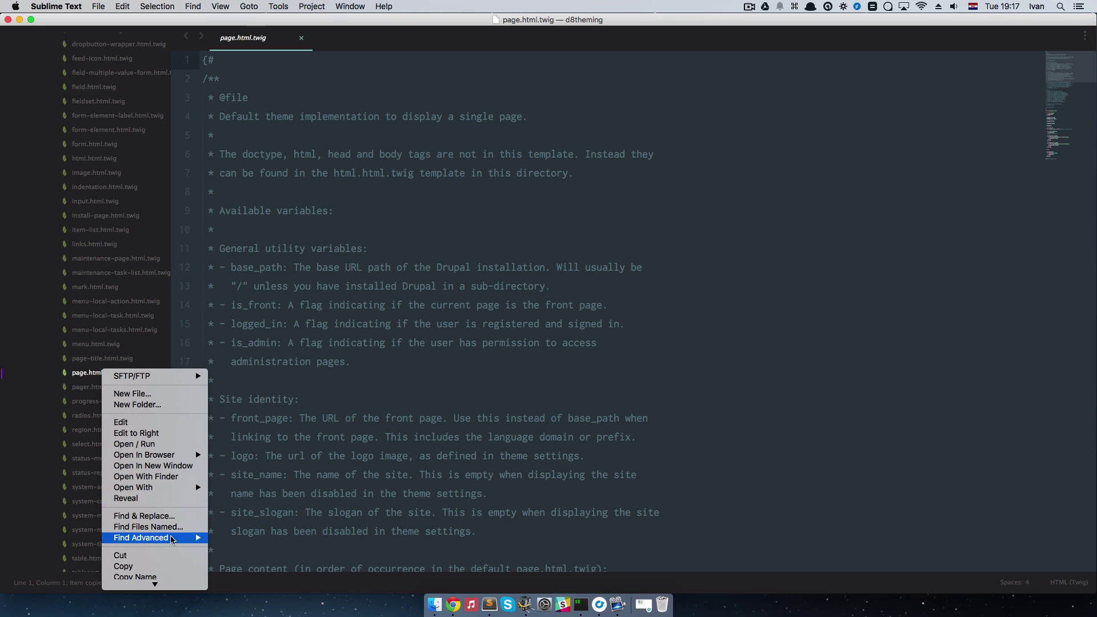
{"action": "scroll", "coordinate": [163, 546], "scroll_direction": "down", "scroll_amount": 2}
{"action": "left_click", "coordinate": [157, 548]}
Step: Collapse the core folder and paste the copied page.html.twig into the themes/custom/endymion folder
{"action": "scroll", "coordinate": [93, 307], "scroll_direction": "up", "scroll_amount": 15}
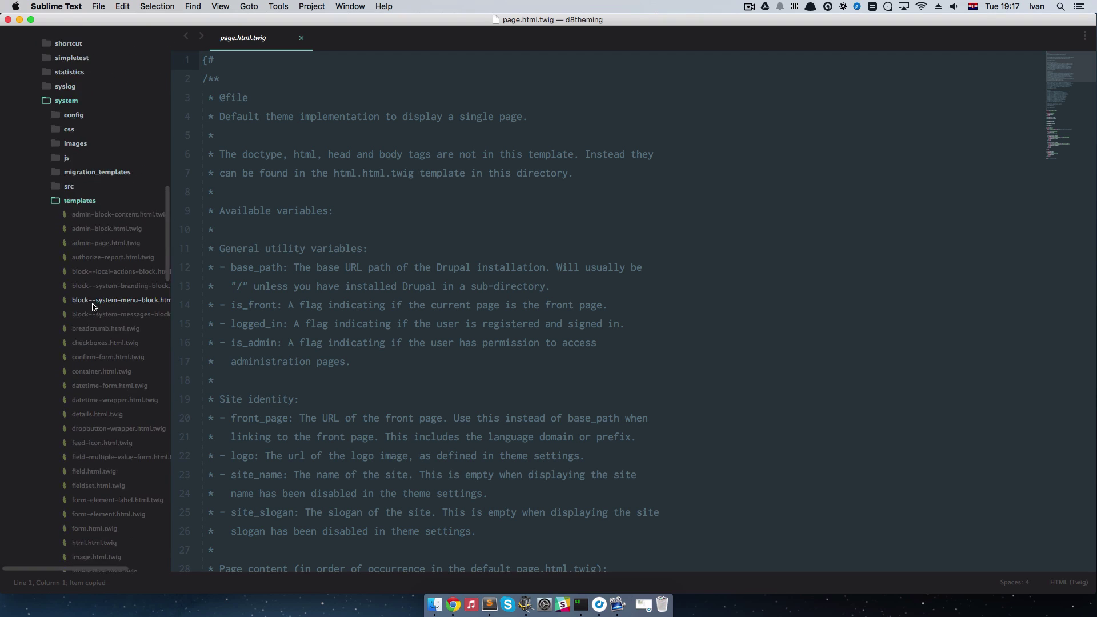
{"action": "scroll", "coordinate": [93, 307], "scroll_direction": "up", "scroll_amount": 8}
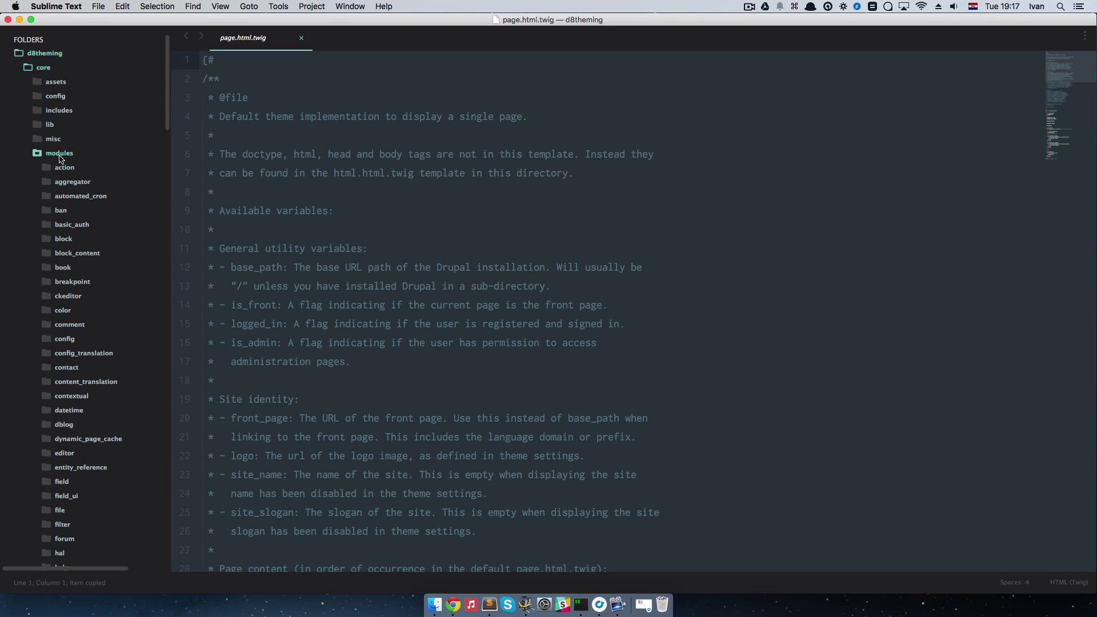
{"action": "left_click", "coordinate": [49, 153]}
{"action": "left_click", "coordinate": [41, 70]}
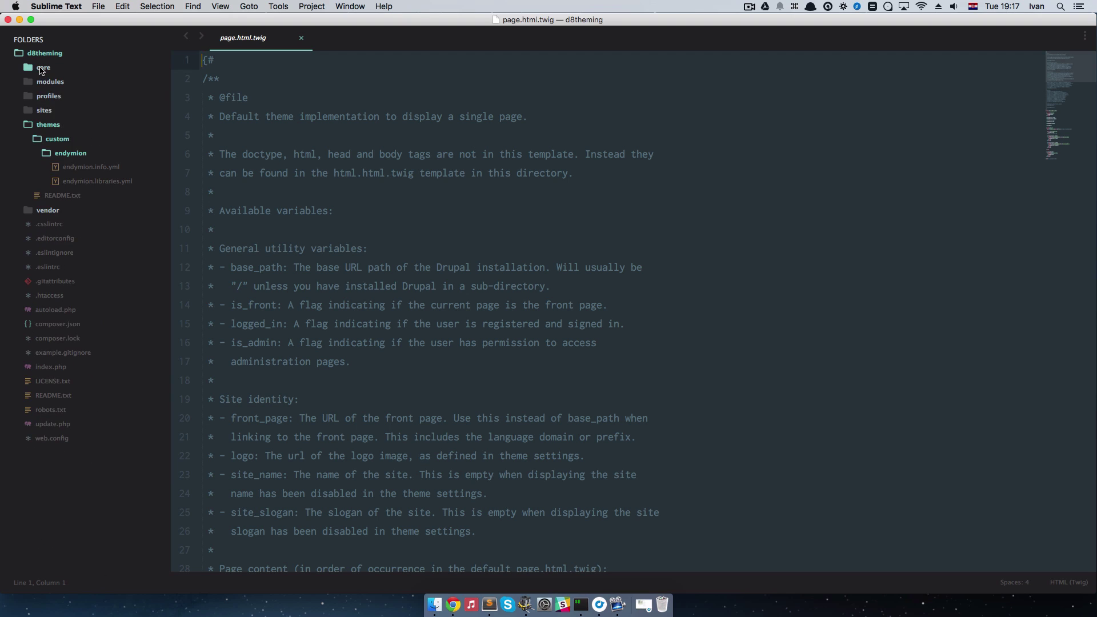
{"action": "right_click", "coordinate": [72, 157]}
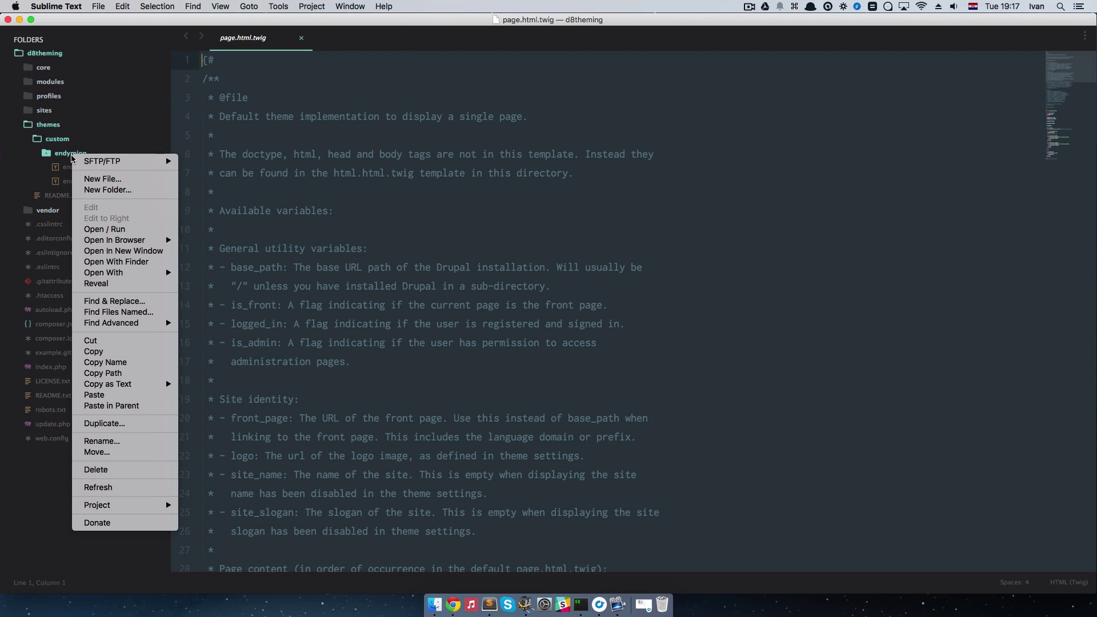
{"action": "left_click", "coordinate": [129, 402]}
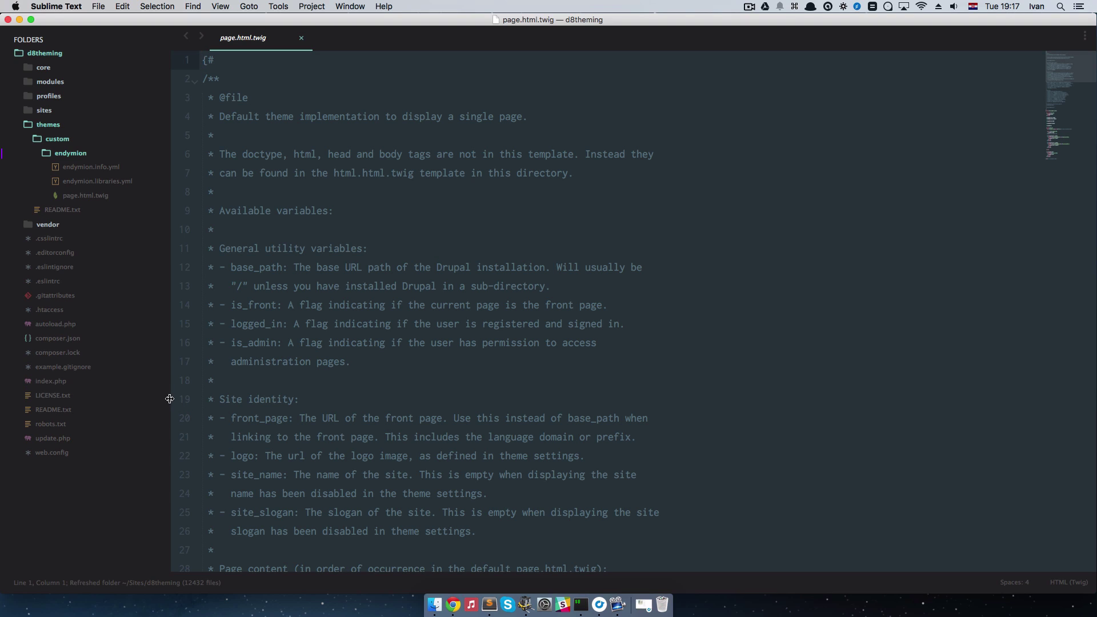
Step: Open the endymion theme's own page.html.twig for editing and go to its layout markup
{"action": "left_click", "coordinate": [99, 196]}
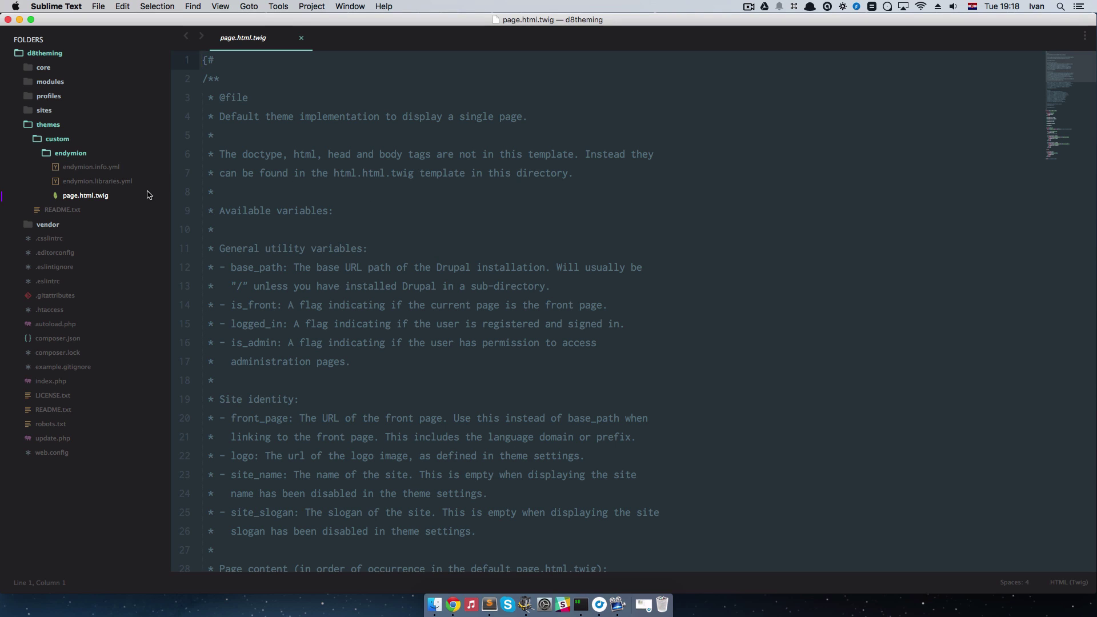
{"action": "double_click", "coordinate": [99, 197]}
{"action": "scroll", "coordinate": [301, 215], "scroll_direction": "down", "scroll_amount": 17}
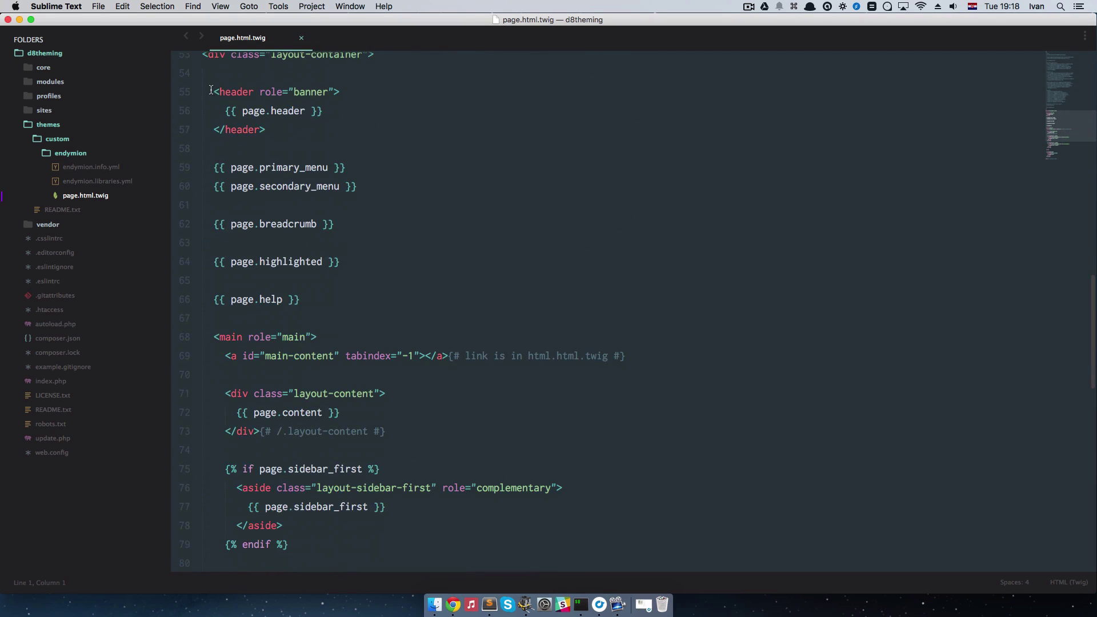
Step: Examine the region variables in the endymion page.html.twig, from page.header to the sidebars, focusing on page.content
{"action": "left_click_drag", "start_coordinate": [213, 93], "coordinate": [455, 435]}
{"action": "left_click", "coordinate": [444, 409]}
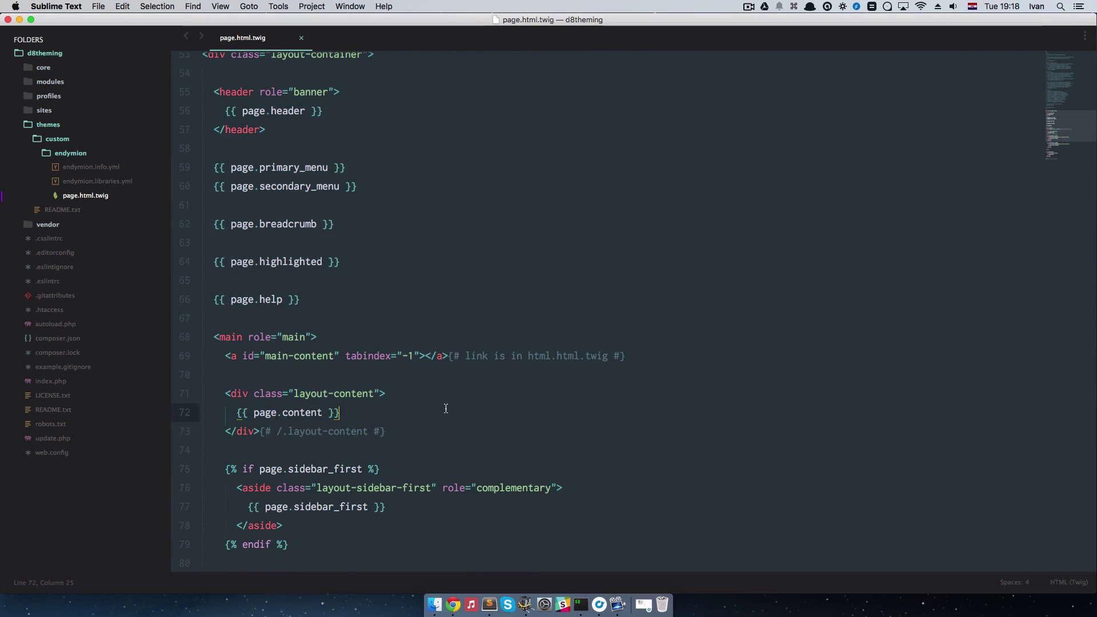
{"action": "scroll", "coordinate": [434, 402], "scroll_direction": "down", "scroll_amount": 3}
{"action": "scroll", "coordinate": [435, 399], "scroll_direction": "down", "scroll_amount": 2}
{"action": "scroll", "coordinate": [436, 394], "scroll_direction": "up", "scroll_amount": 2}
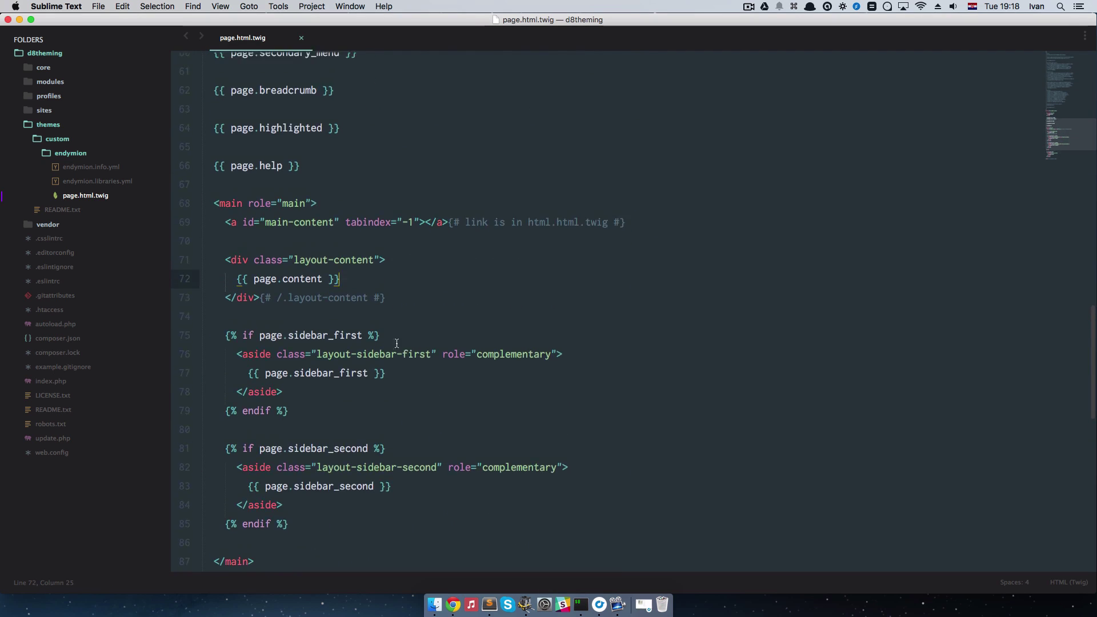
{"action": "mouse_move", "coordinate": [238, 278]}
{"action": "left_mouse_down"}
{"action": "mouse_move", "coordinate": [340, 280]}
{"action": "mouse_move", "coordinate": [238, 282]}
{"action": "left_mouse_up"}
{"action": "left_click", "coordinate": [350, 280]}
{"action": "left_click", "coordinate": [255, 287]}
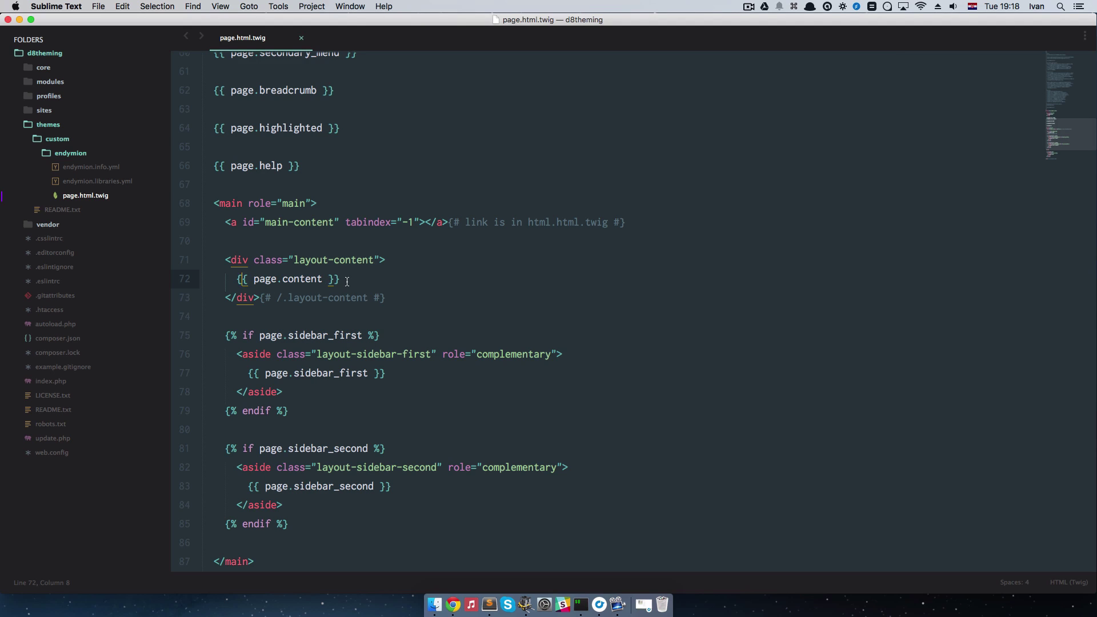
Step: Switch to Chrome and examine the front page's heading and body text that page.content outputs
{"action": "key", "text": "super+Tab"}
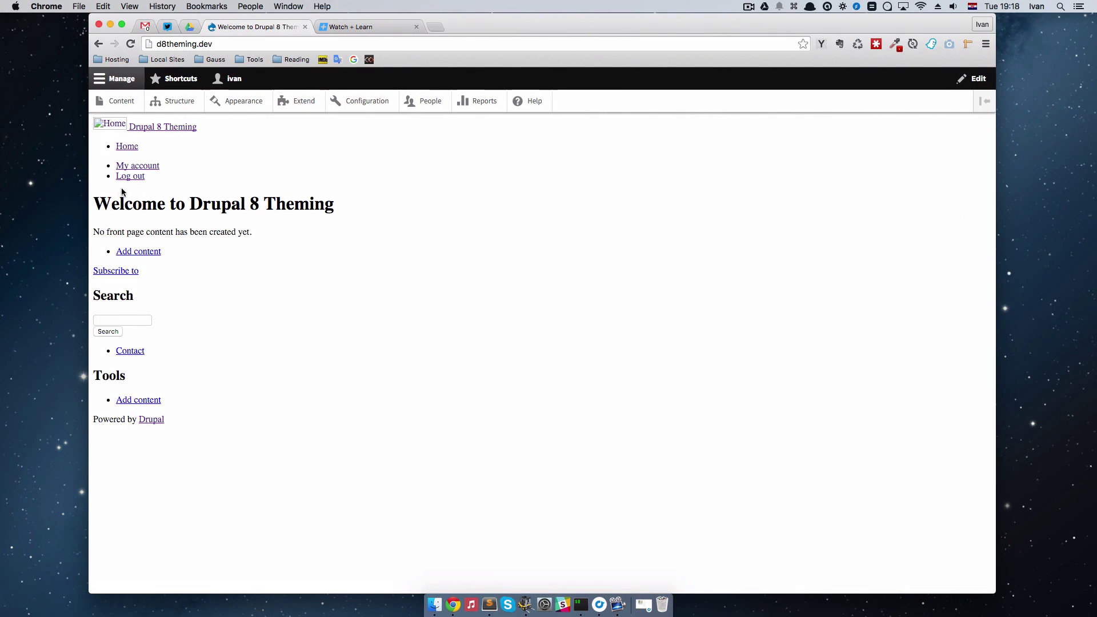
{"action": "left_click_drag", "start_coordinate": [122, 188], "coordinate": [318, 232]}
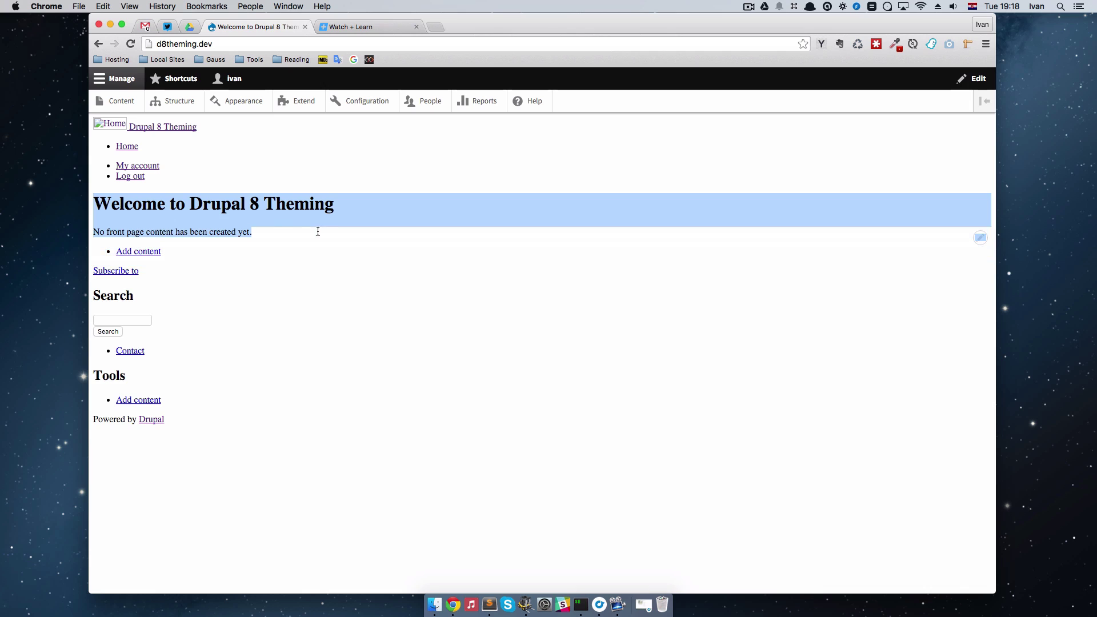
{"action": "left_click", "coordinate": [257, 238]}
Step: Back in Sublime Text, add a line reading "Hello" above page.content inside the layout-content div
{"action": "key", "text": "super+Tab"}
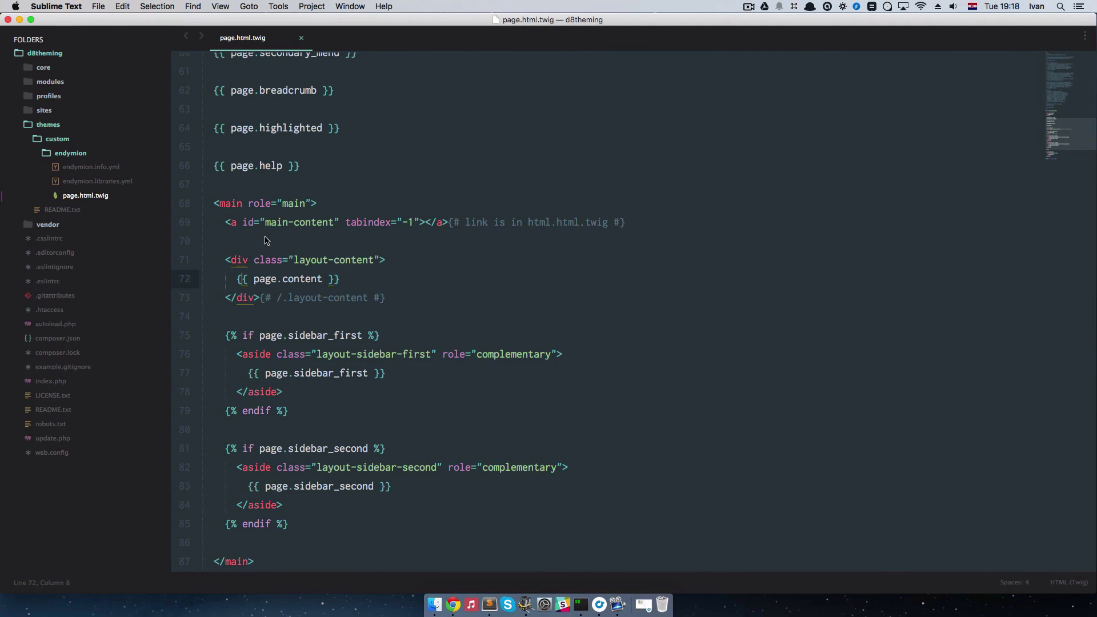
{"action": "left_click", "coordinate": [417, 265]}
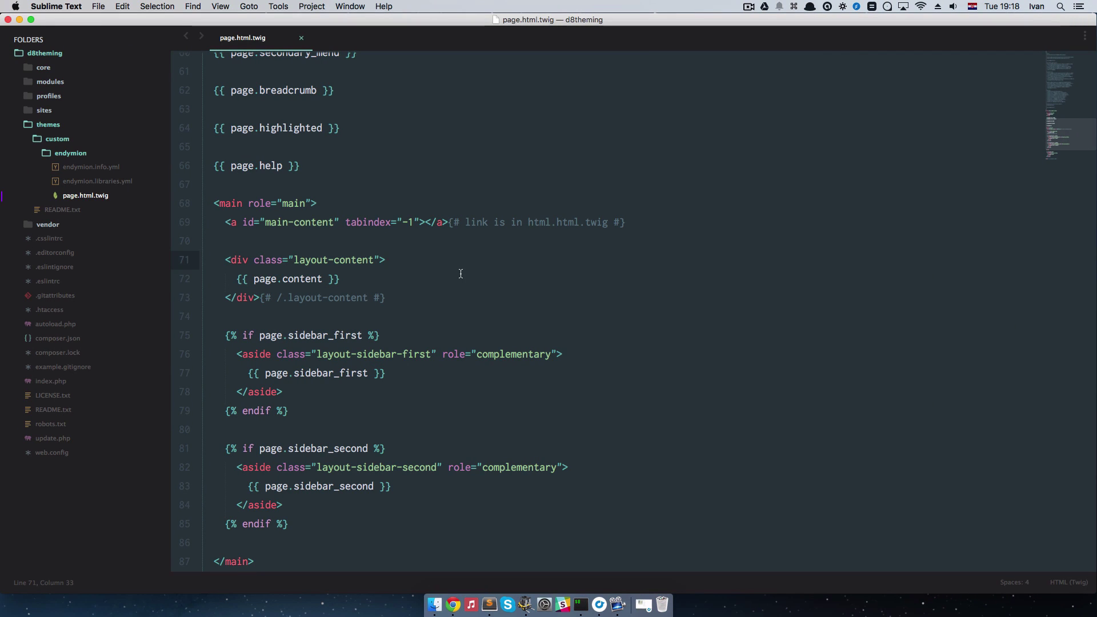
{"action": "key", "text": "Return"}
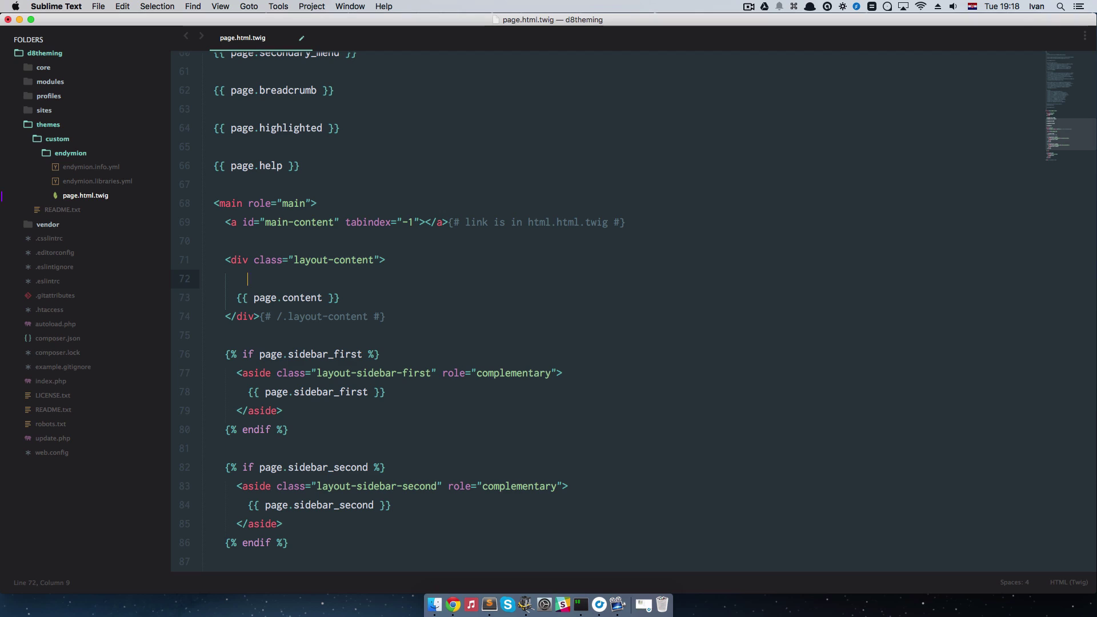
{"action": "type", "text": "Hel"}
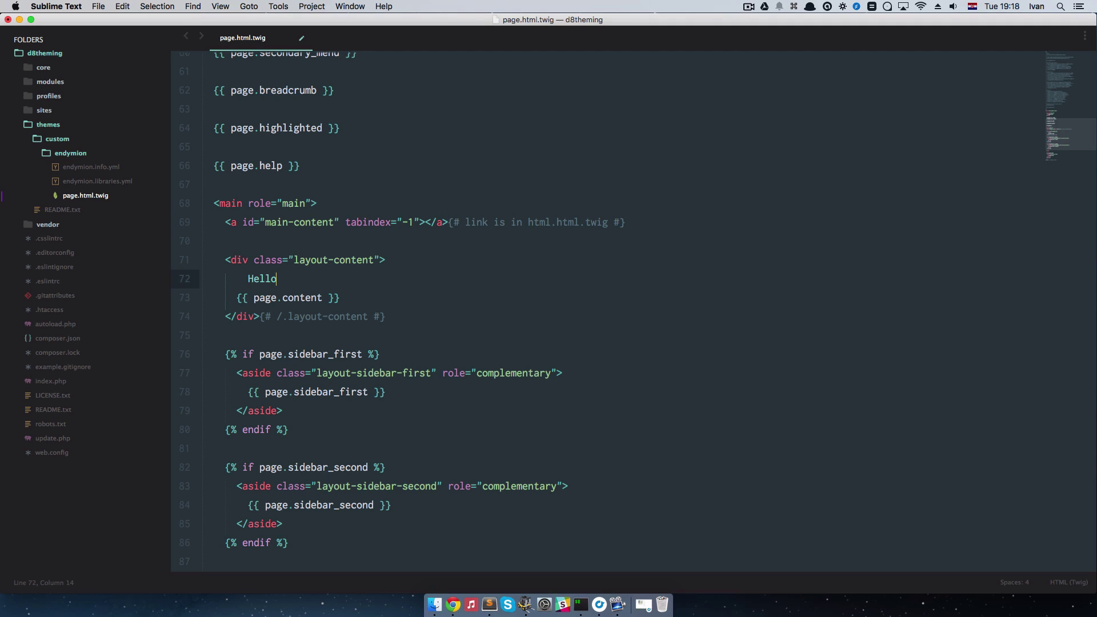
{"action": "type", "text": "lo"}
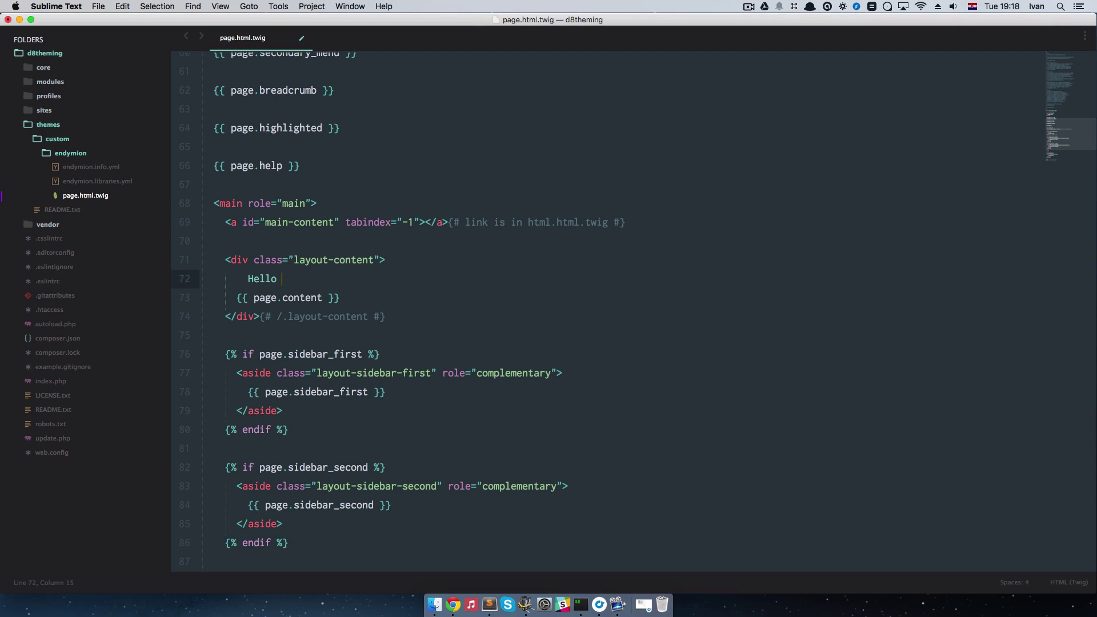
Step: Switch to Chrome and reload the d8theming.dev front page to check the template change
{"action": "key", "text": "ctrl+Right"}
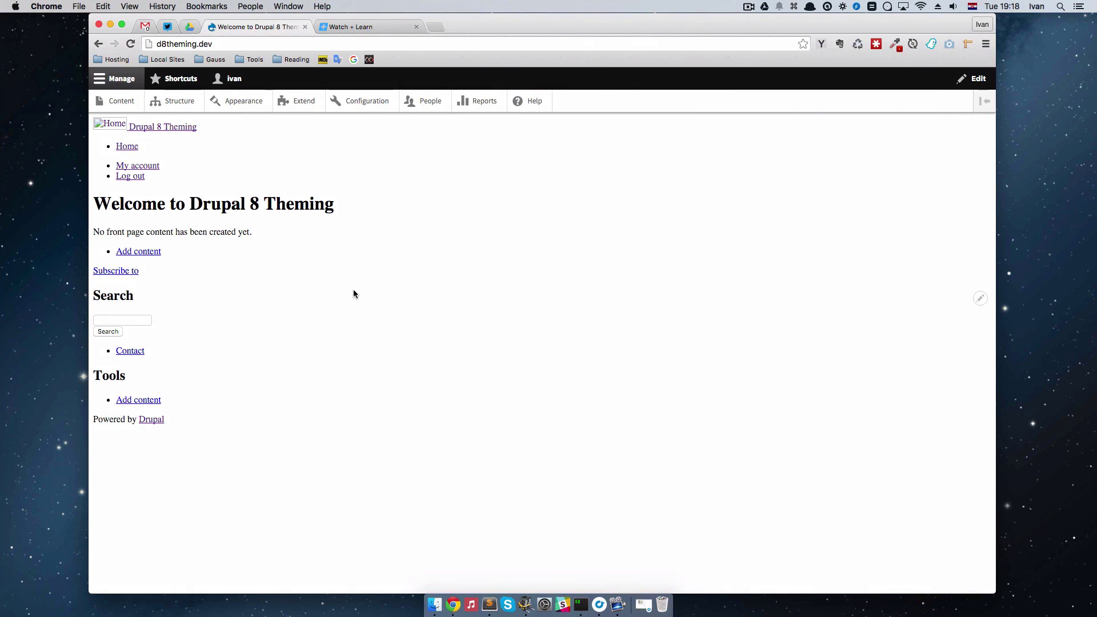
{"action": "key", "text": "super+r"}
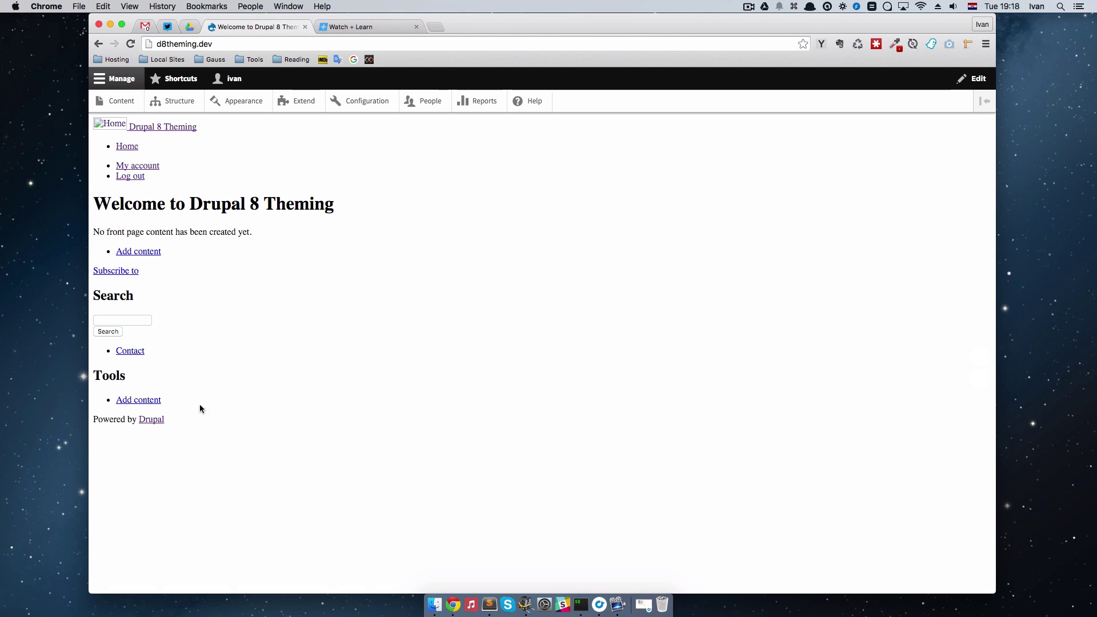
Step: Clear all caches on the Performance configuration page and check the Hello text on the d8theming.dev front page
{"action": "left_click", "coordinate": [365, 103]}
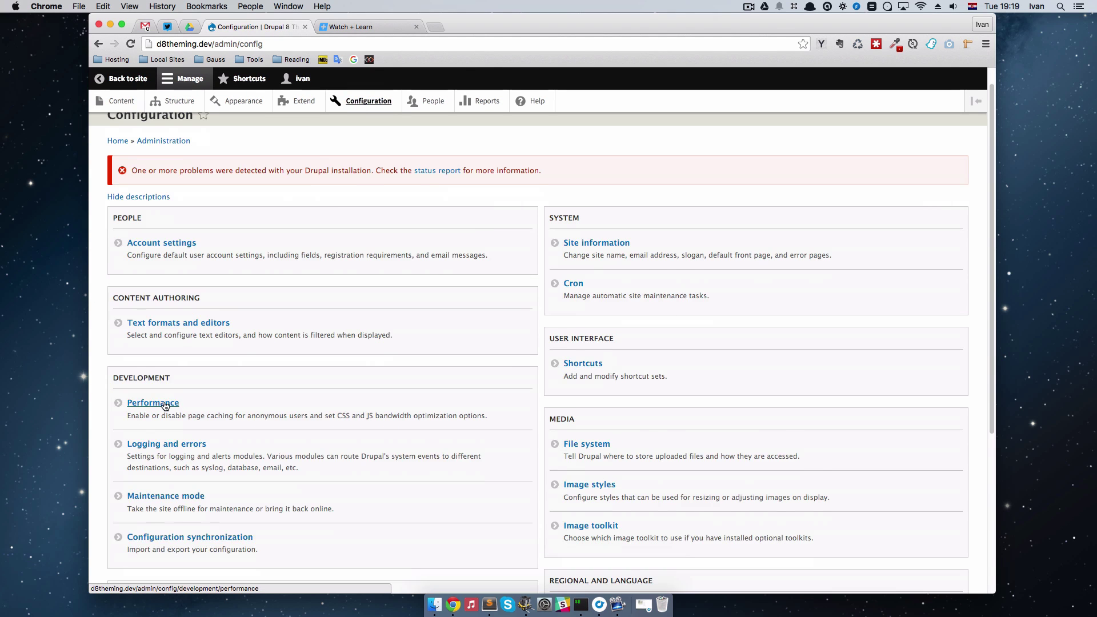
{"action": "left_click", "coordinate": [171, 404]}
{"action": "left_click", "coordinate": [189, 215]}
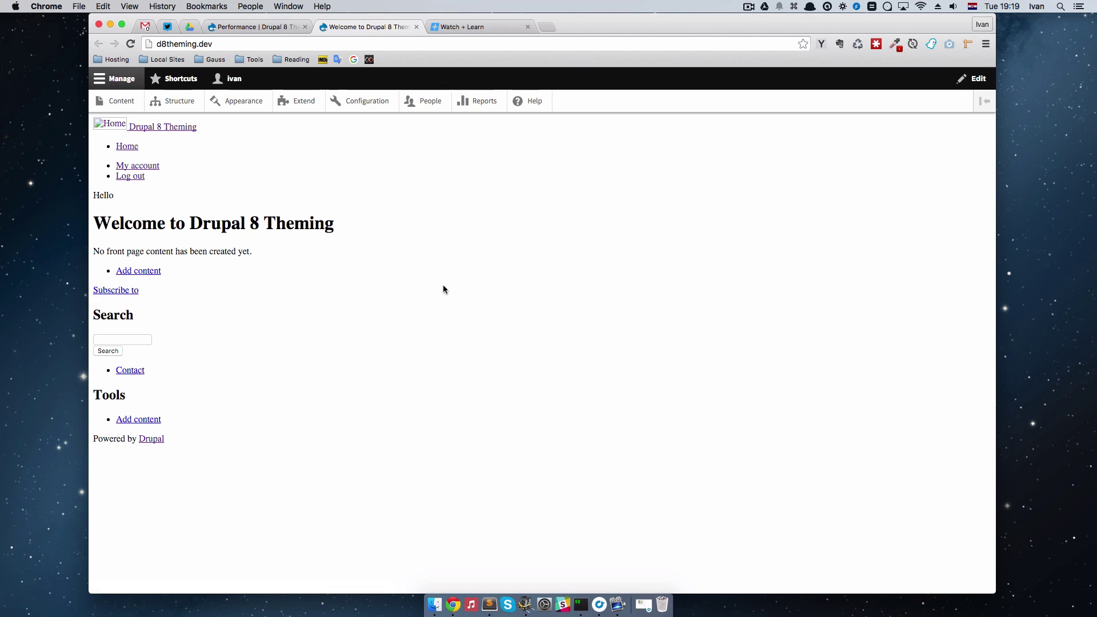
{"action": "left_click_drag", "start_coordinate": [114, 196], "coordinate": [88, 196]}
Step: Switch to Sublime Text, extend the text above page.content to "Hello There!" and save page.html.twig
{"action": "key", "text": "ctrl+Left"}
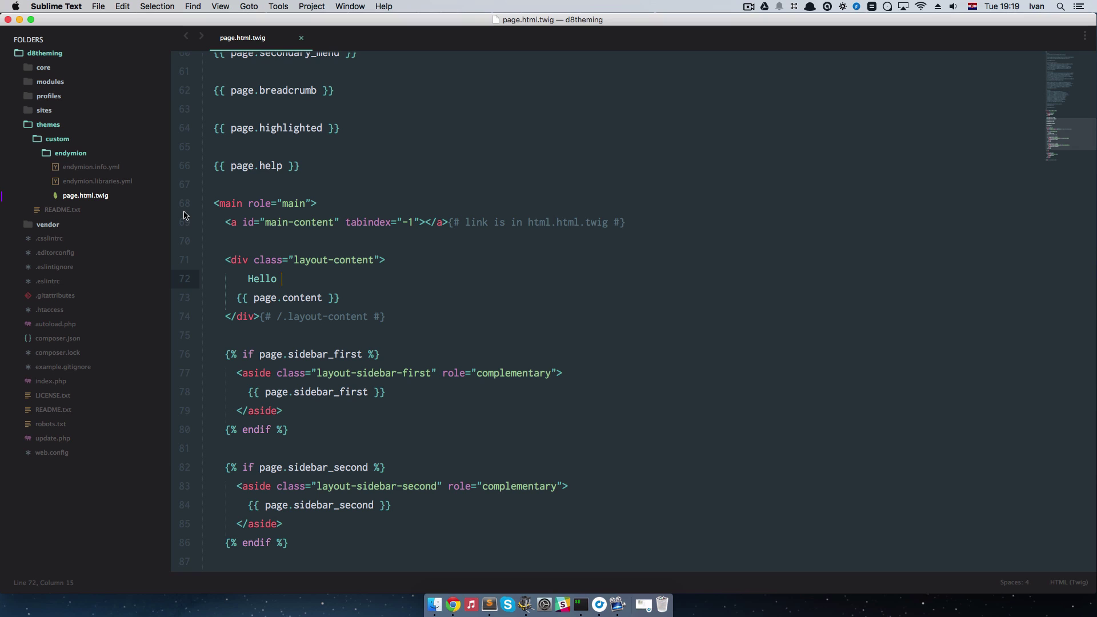
{"action": "type", "text": "There!"}
{"action": "key", "text": "super+s"}
Step: Switch to Chrome, reload the front page and check the greeting above the welcome heading
{"action": "key", "text": "super+Tab"}
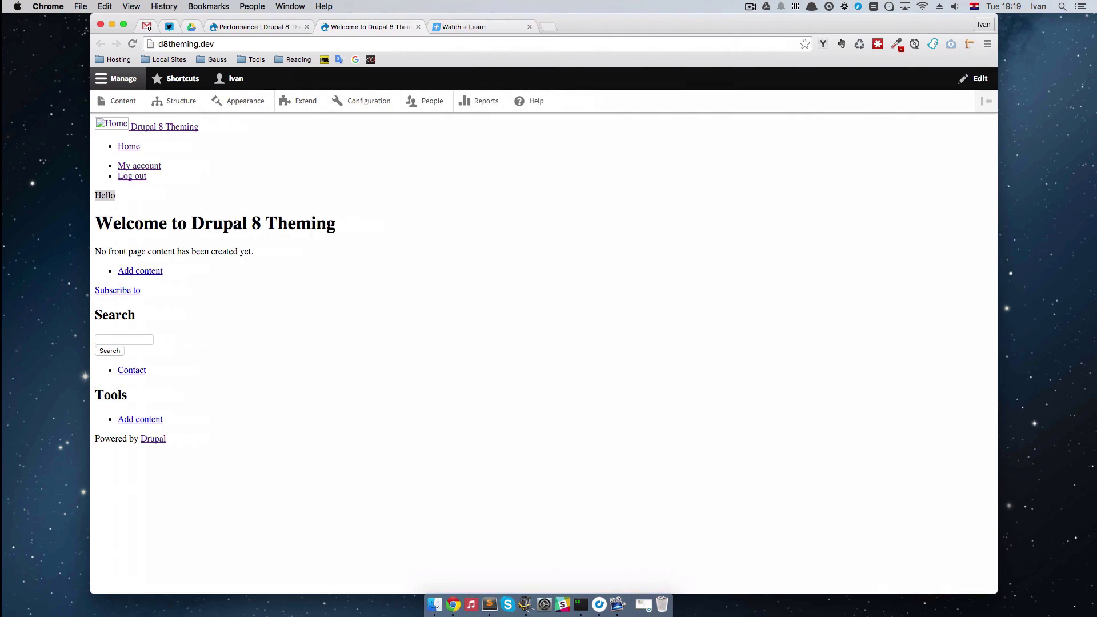
{"action": "key", "text": "super+r"}
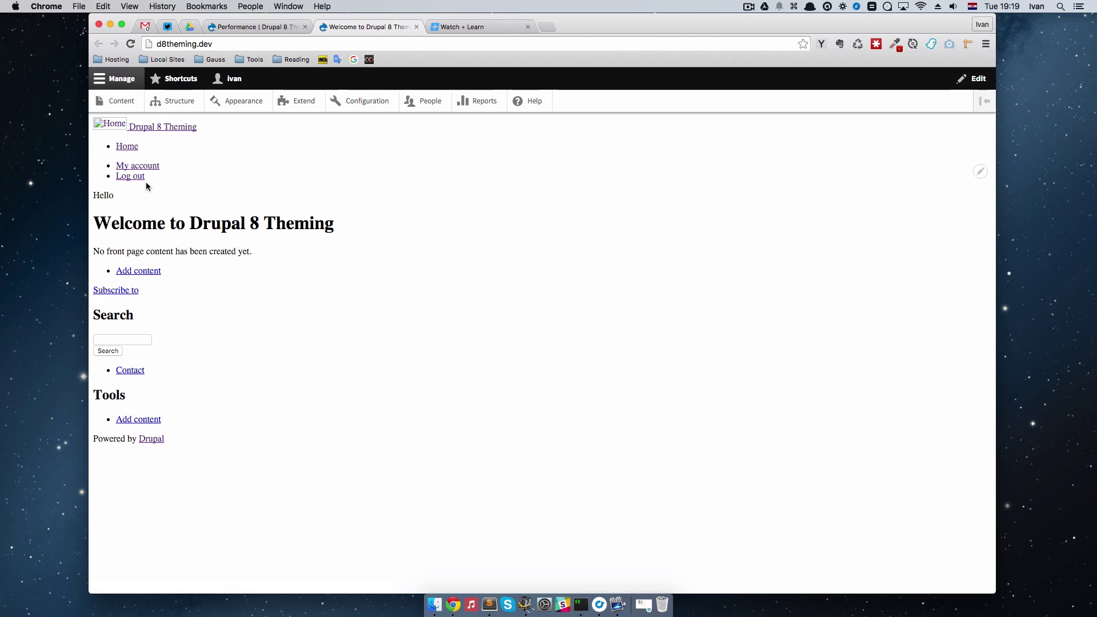
{"action": "left_click_drag", "start_coordinate": [116, 195], "coordinate": [95, 197]}
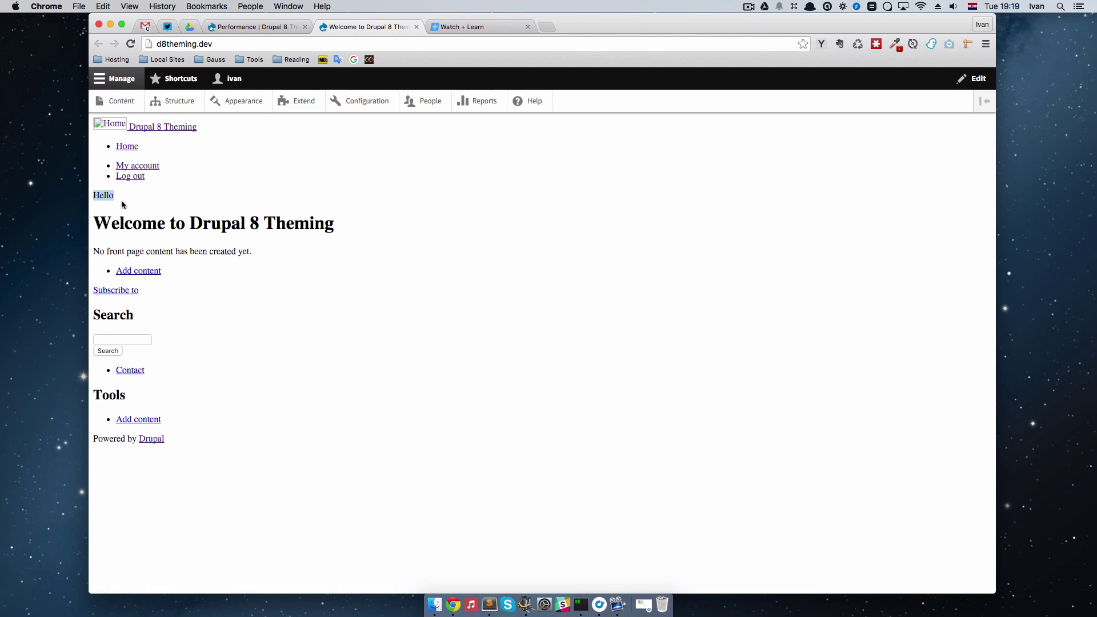
Step: Clear all Drupal caches again, reload the front page and check the greeting for the added word
{"action": "left_click", "coordinate": [251, 27]}
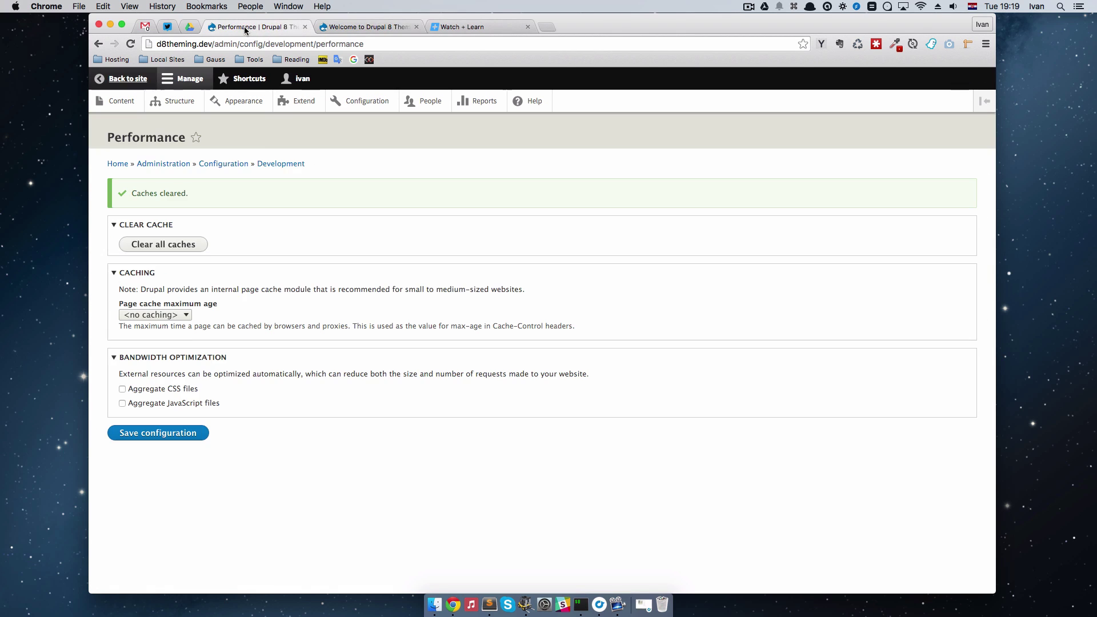
{"action": "left_click", "coordinate": [175, 244]}
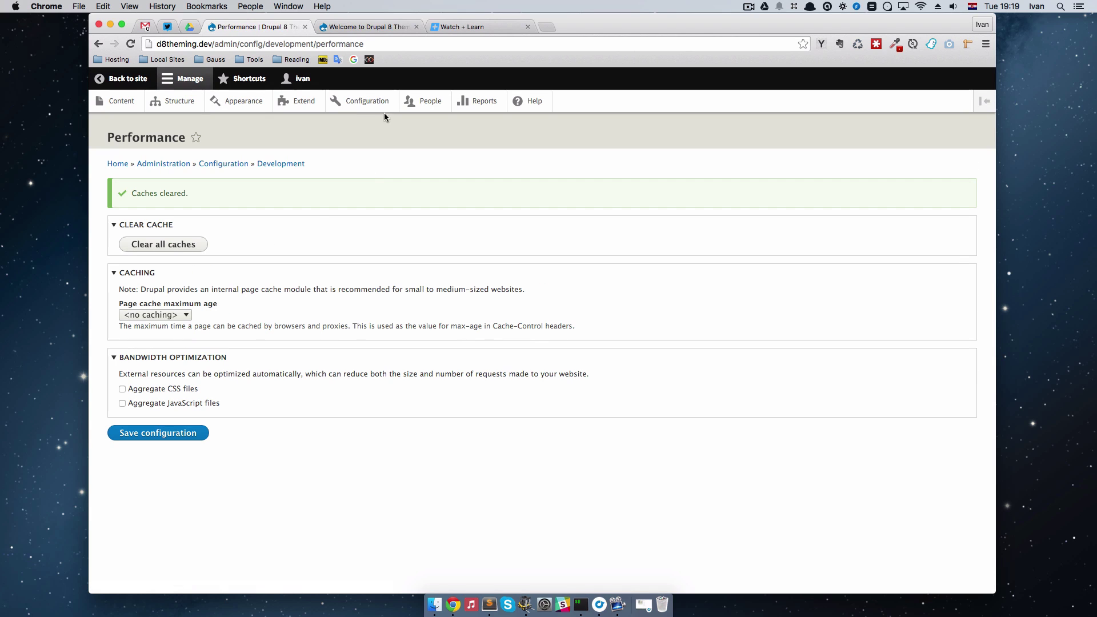
{"action": "left_click", "coordinate": [369, 27]}
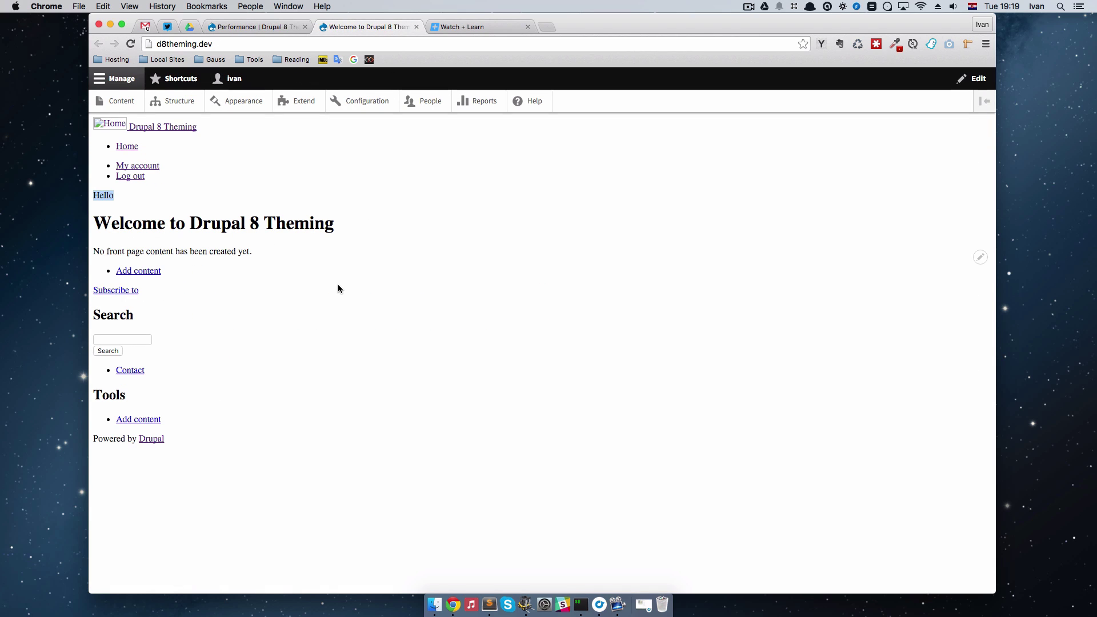
{"action": "key", "text": "super+r"}
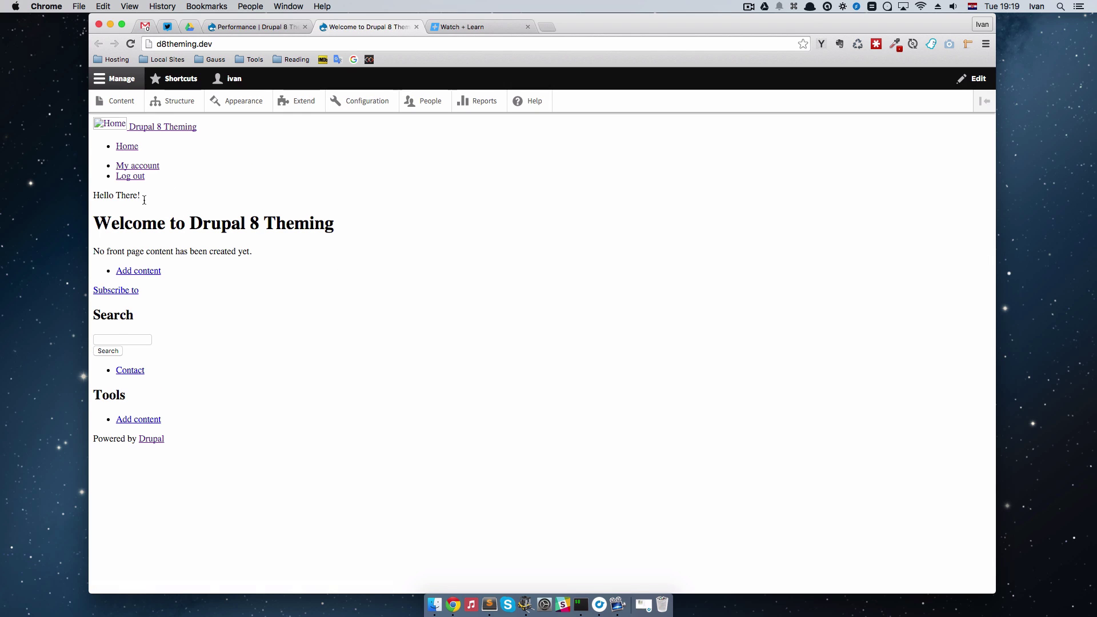
{"action": "left_click_drag", "start_coordinate": [211, 203], "coordinate": [107, 195]}
{"action": "left_click", "coordinate": [269, 216]}
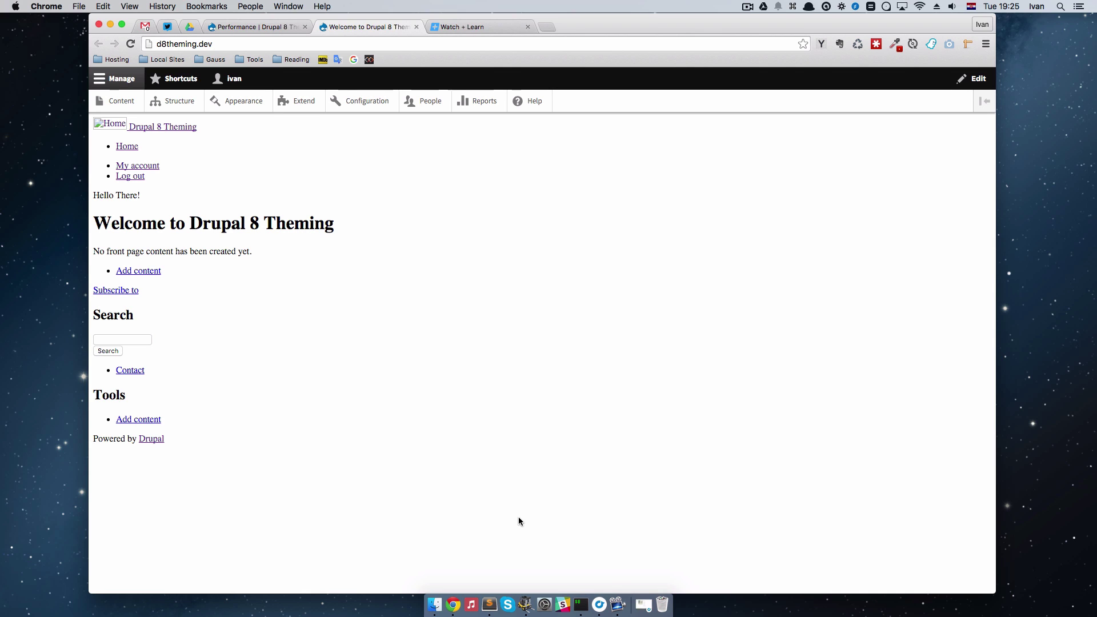
Step: Switch to Sublime Text, collapse the themes folder and view example.settings.local.php from the sites folder
{"action": "key", "text": "super+Tab"}
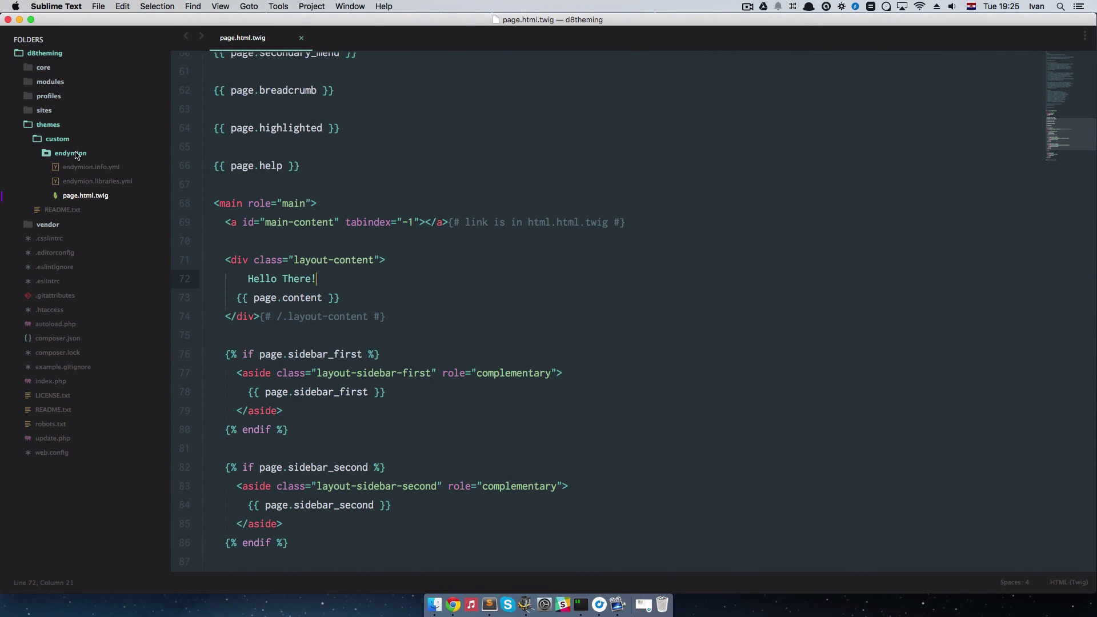
{"action": "left_click", "coordinate": [47, 139]}
{"action": "left_click", "coordinate": [43, 125]}
{"action": "left_click", "coordinate": [44, 110]}
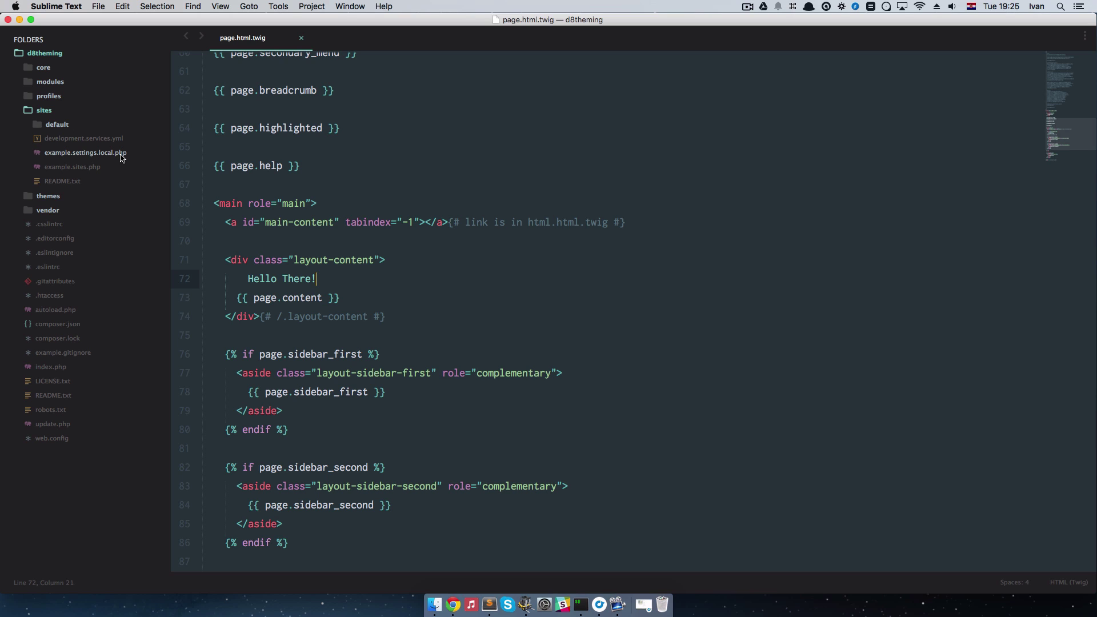
{"action": "left_click", "coordinate": [120, 153]}
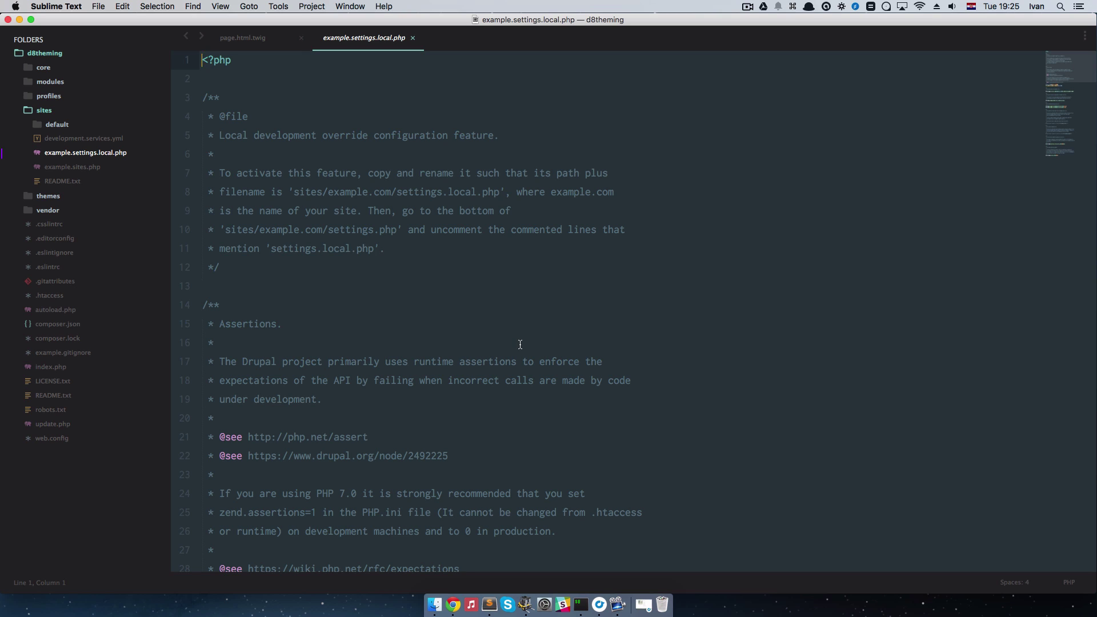
Step: Read the activation instructions in the header comment of example.settings.local.php, focusing on the required path and file name
{"action": "scroll", "coordinate": [520, 345], "scroll_direction": "down", "scroll_amount": 2}
{"action": "scroll", "coordinate": [519, 344], "scroll_direction": "up", "scroll_amount": 2}
{"action": "left_click_drag", "start_coordinate": [224, 173], "coordinate": [428, 249]}
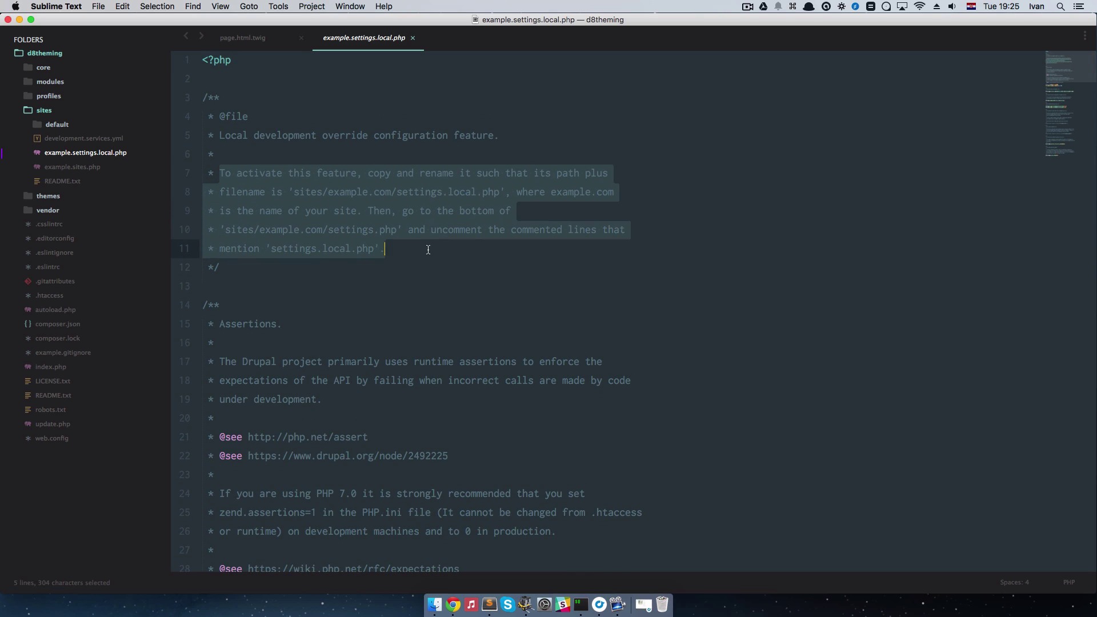
{"action": "left_click", "coordinate": [417, 255]}
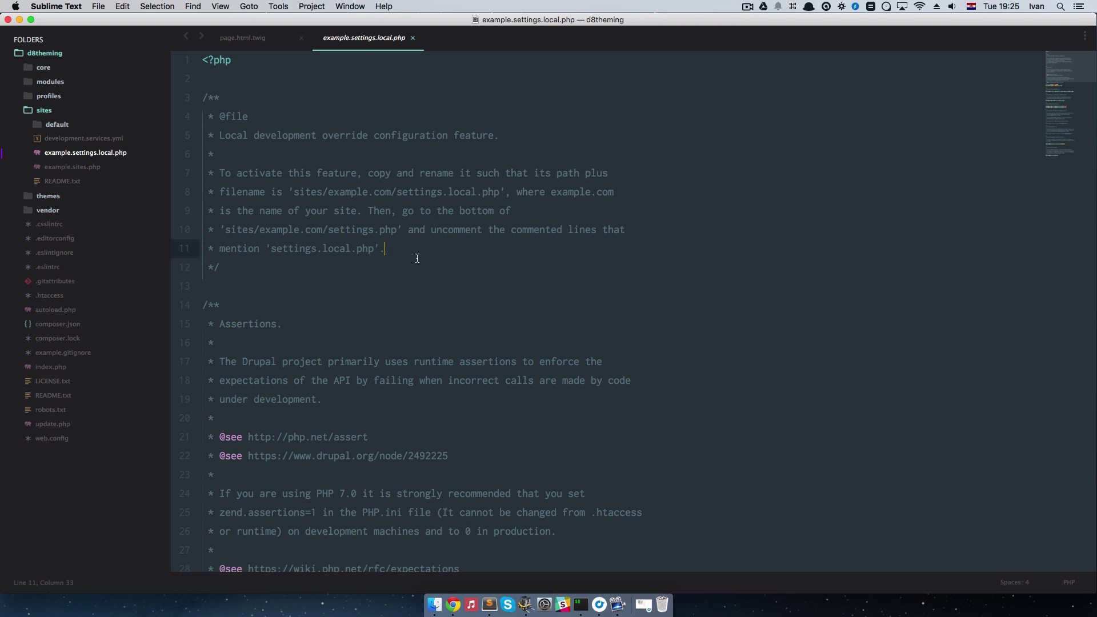
{"action": "double_click", "coordinate": [292, 192]}
{"action": "left_click_drag", "start_coordinate": [345, 192], "coordinate": [396, 193]}
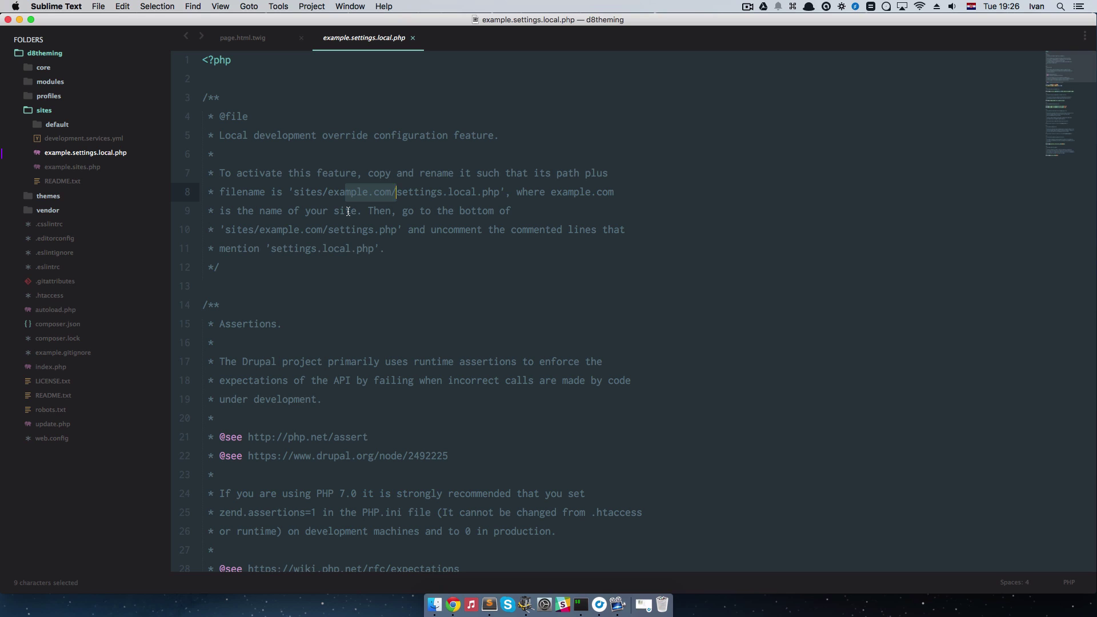
{"action": "left_click_drag", "start_coordinate": [327, 195], "coordinate": [388, 198]}
{"action": "left_click", "coordinate": [396, 216]}
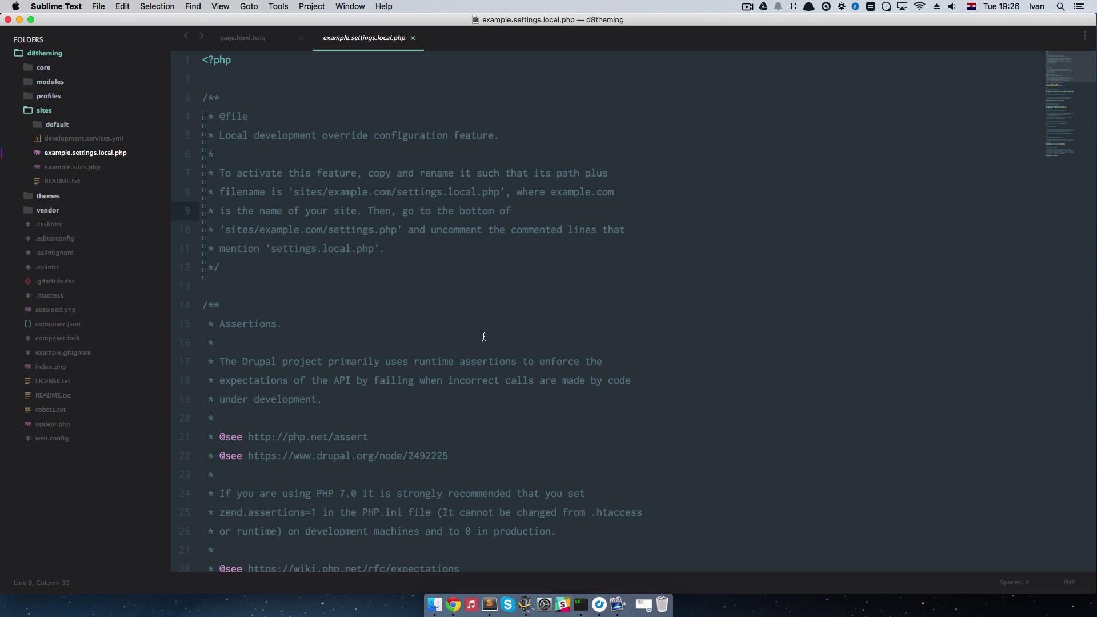
Step: Switch to ForkLift and select example.settings.local.php in the d8theming project's sites folder
{"action": "left_click", "coordinate": [528, 598]}
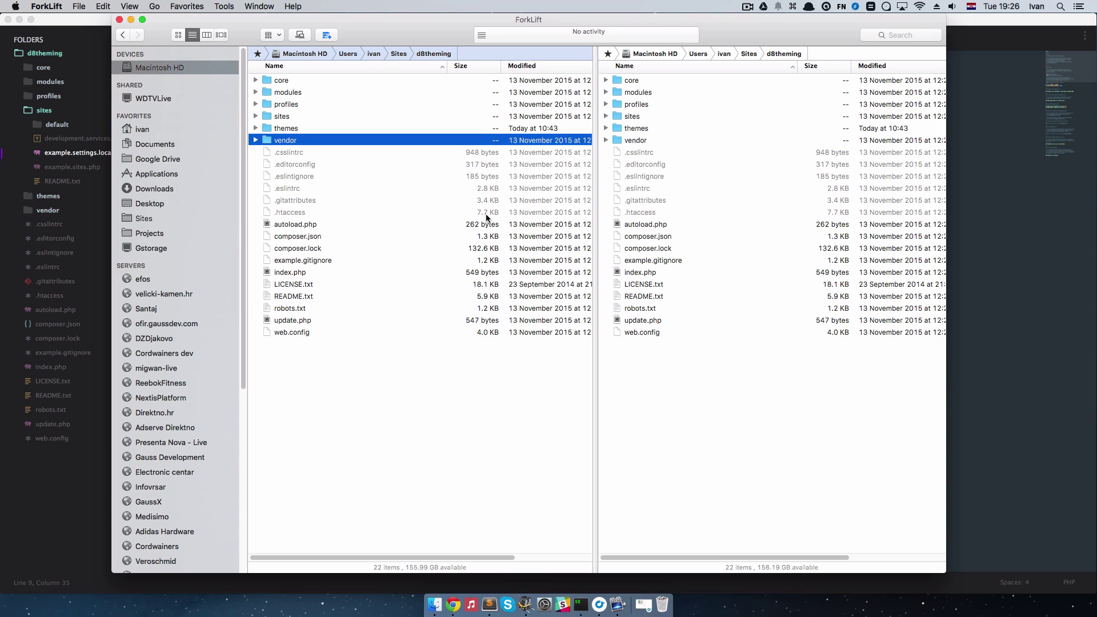
{"action": "key", "text": "Up"}
{"action": "key", "text": "Up"}
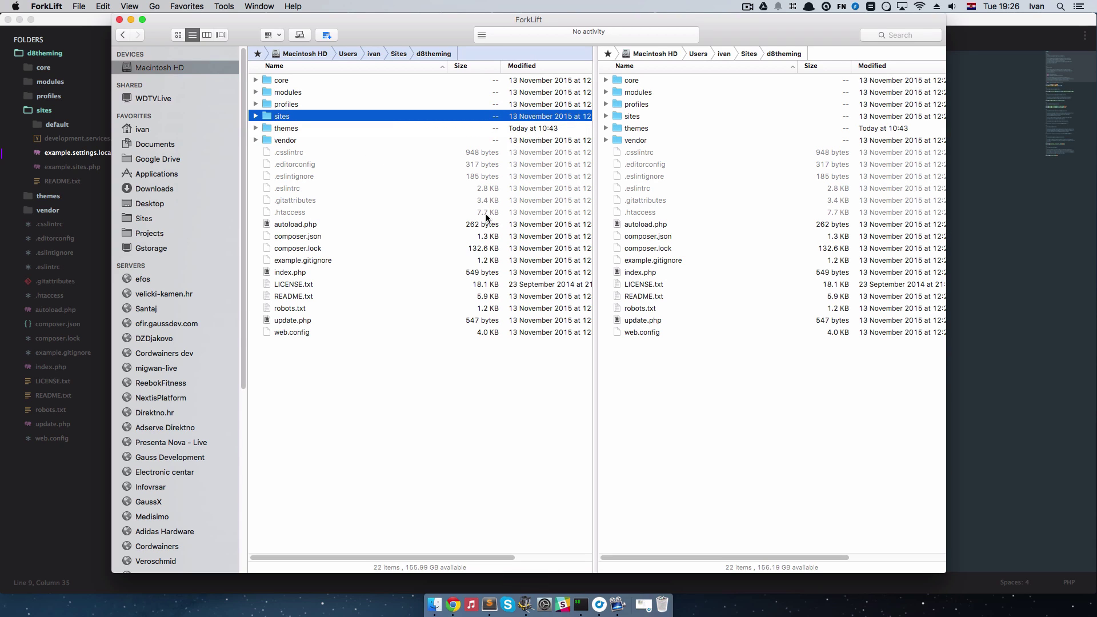
{"action": "key", "text": "super+Down"}
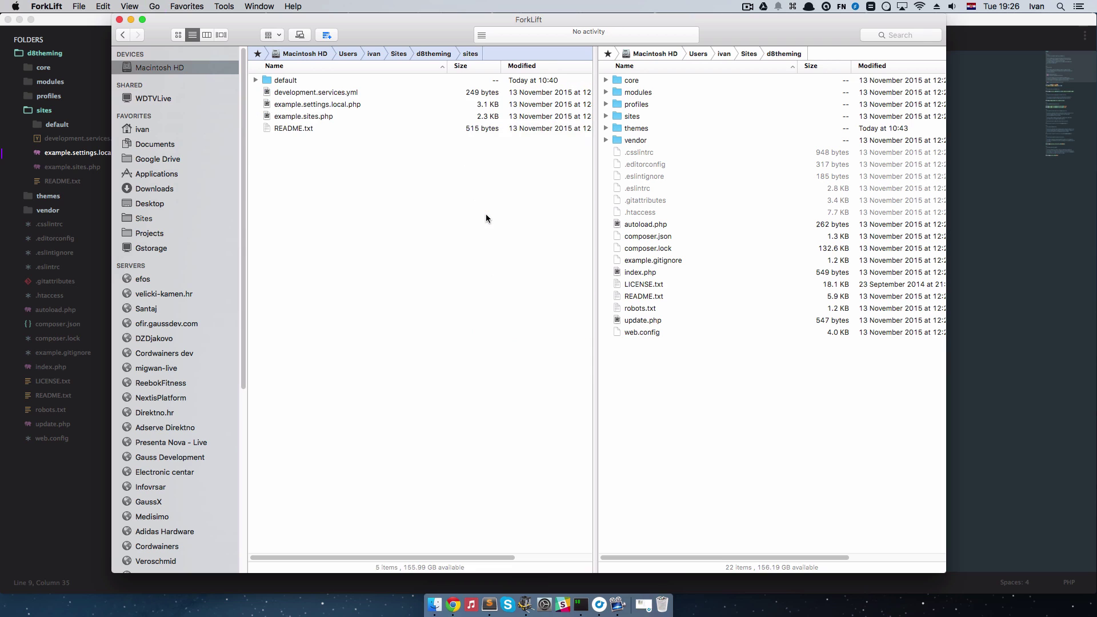
{"action": "key", "text": "Down"}
{"action": "key", "text": "Down"}
{"action": "key", "text": "Down"}
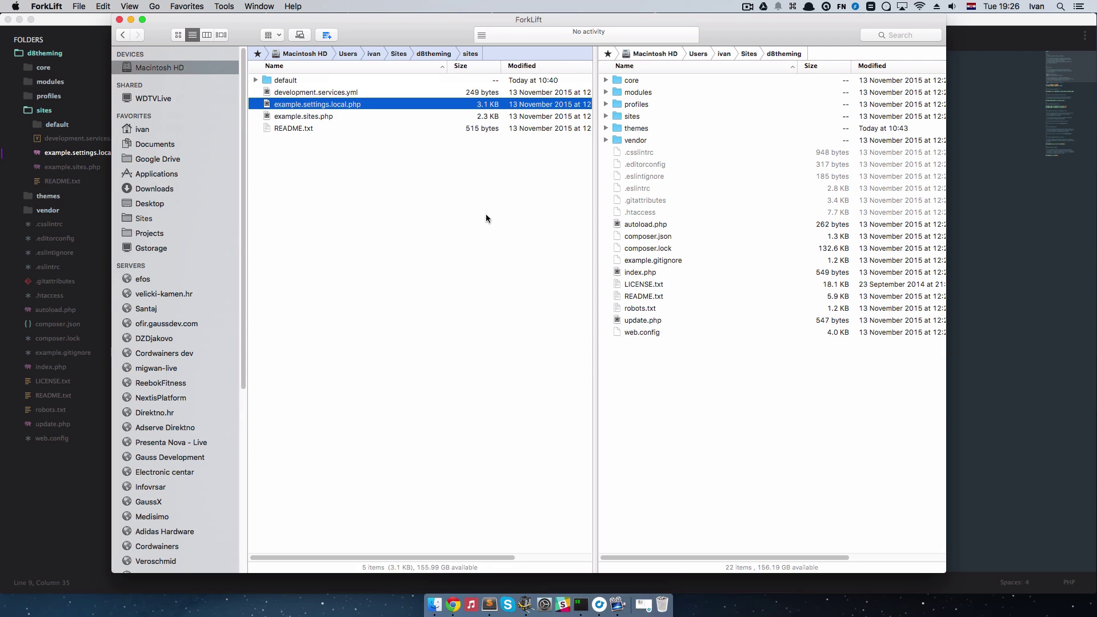
Step: Open sites/default in the second pane as the destination, keeping example.settings.local.php selected in the first pane
{"action": "key", "text": "Tab"}
{"action": "key", "text": "Down"}
{"action": "key", "text": "Down"}
{"action": "key", "text": "Down"}
{"action": "key", "text": "Down"}
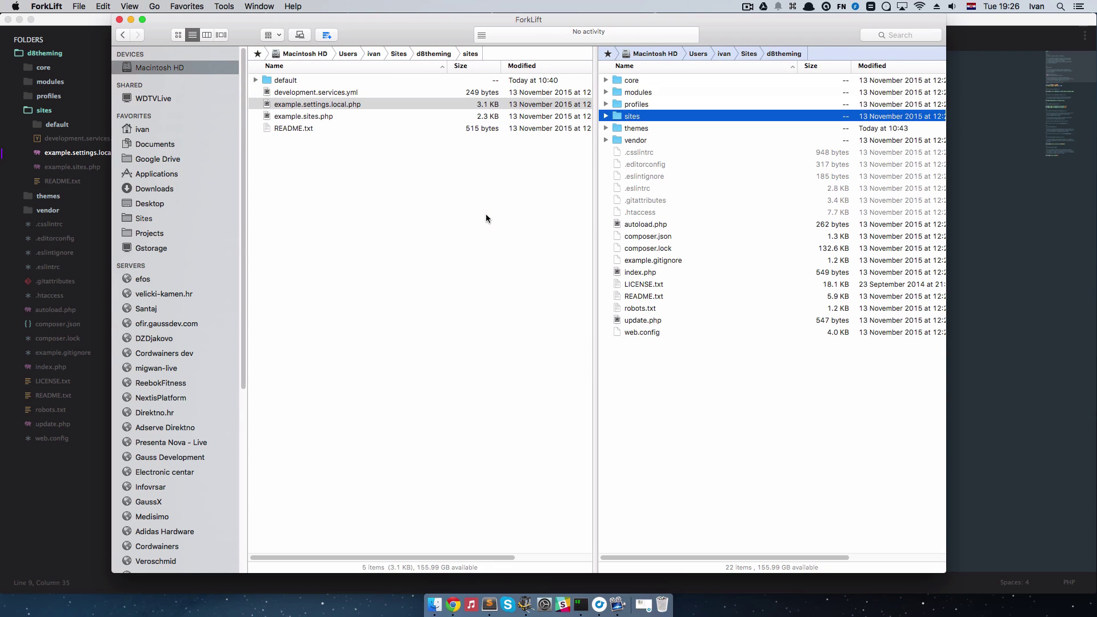
{"action": "key", "text": "super+Down"}
{"action": "key", "text": "Tab"}
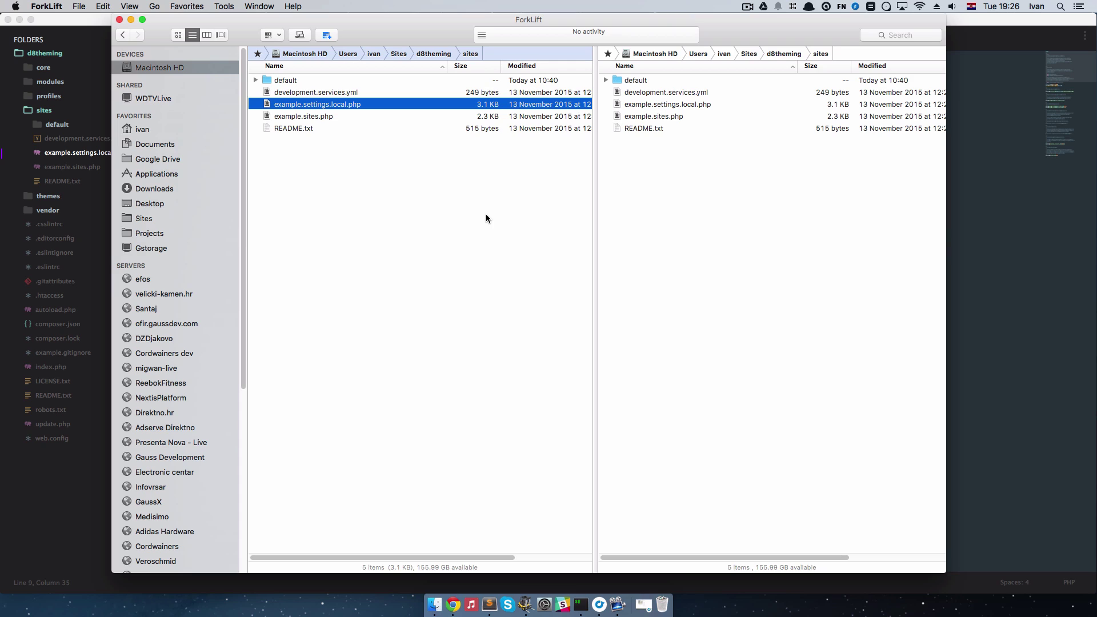
{"action": "key", "text": "Tab"}
{"action": "key", "text": "Down"}
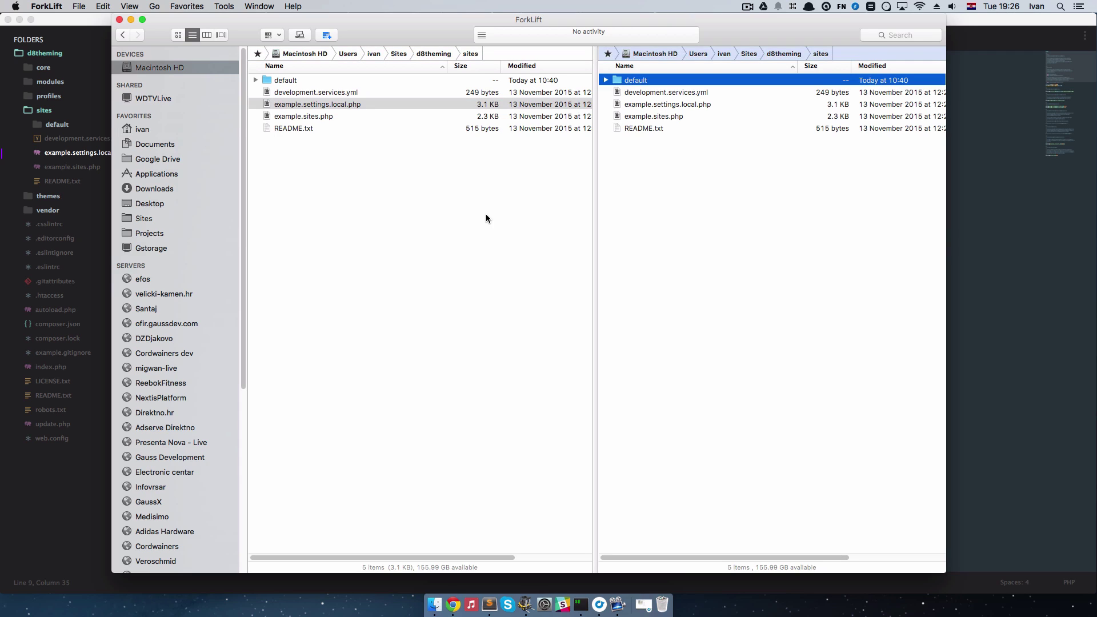
{"action": "key", "text": "super+Down"}
{"action": "key", "text": "Tab"}
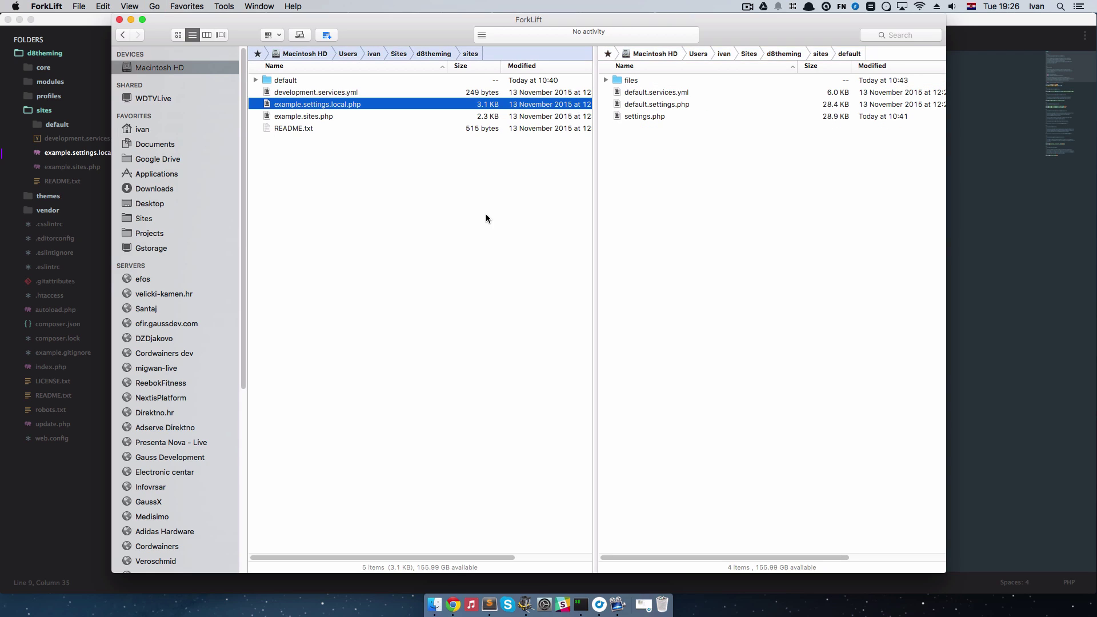
Step: Copy example.settings.local.php into sites/default, authorising the change with the account password
{"action": "key", "text": "F5"}
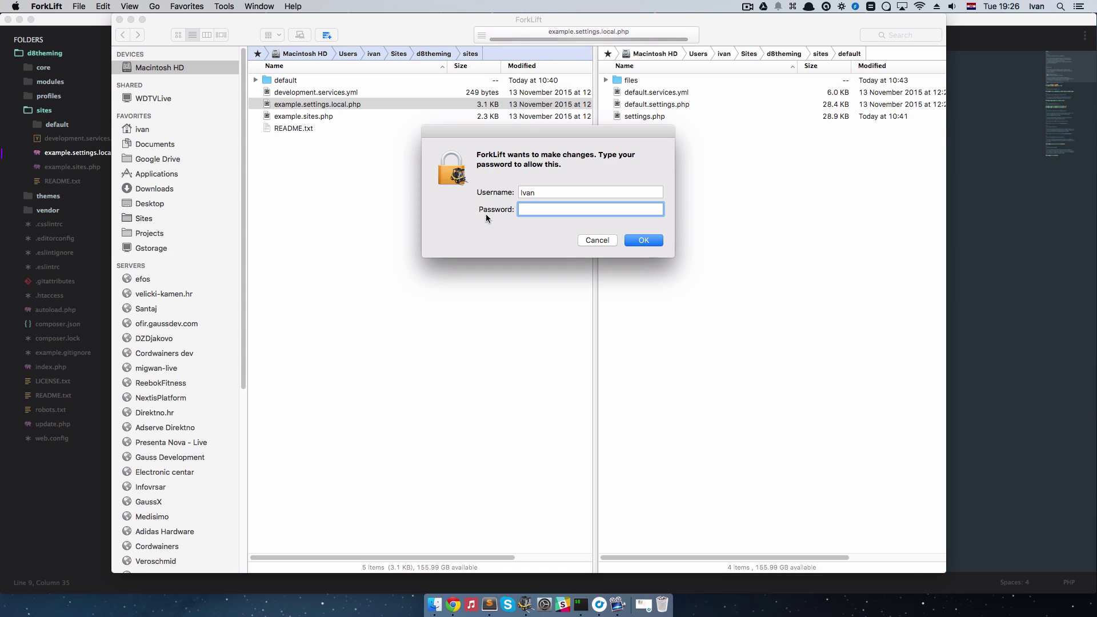
{"action": "type", "text": "••••••••"}
{"action": "key", "text": "Return"}
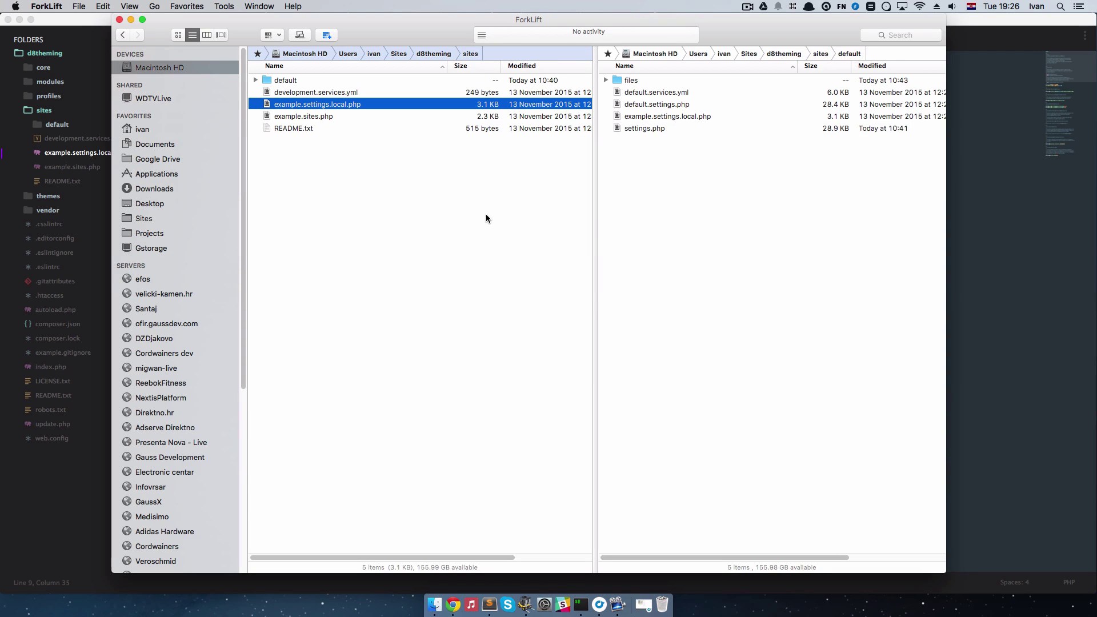
Step: Rename the copy in sites/default to settings.local.php, authorising the change with the account password
{"action": "left_click", "coordinate": [671, 115]}
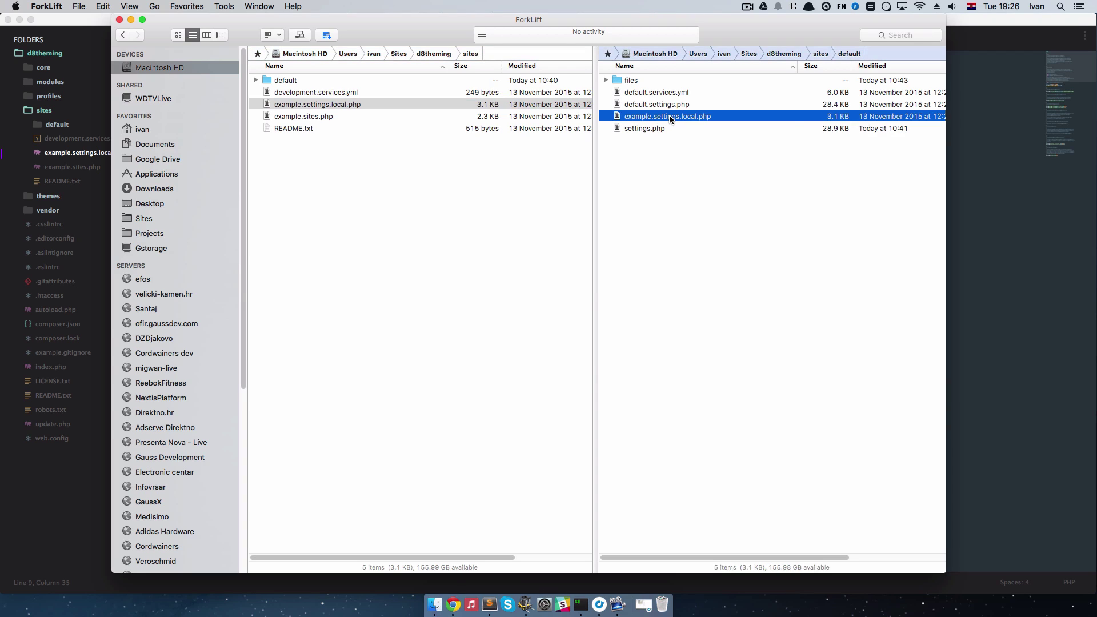
{"action": "left_click", "coordinate": [669, 115]}
{"action": "left_click", "coordinate": [652, 115]}
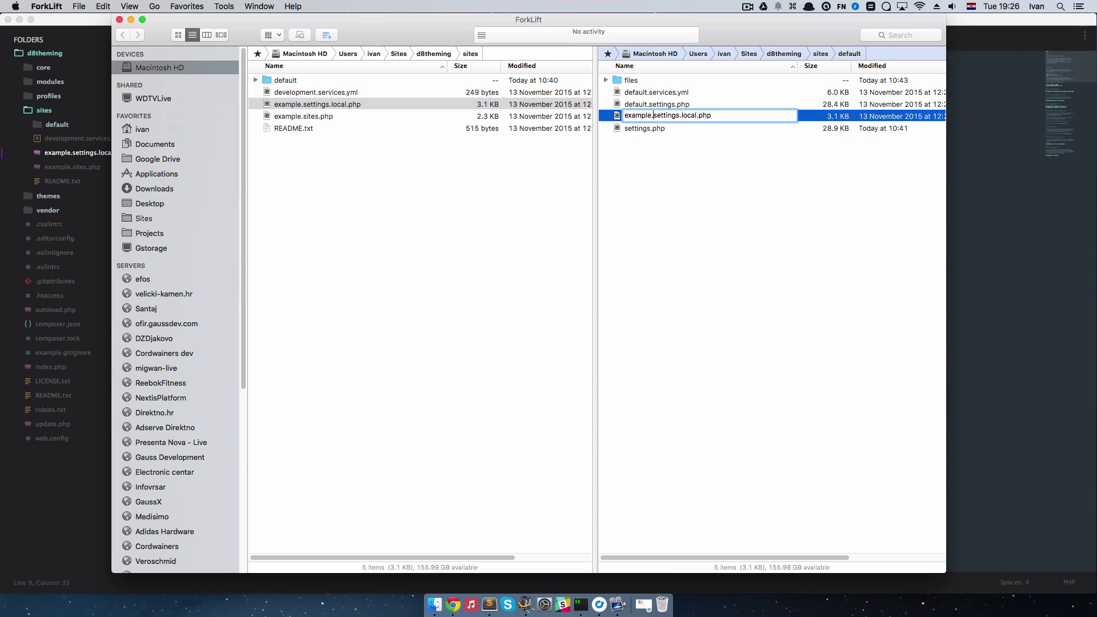
{"action": "key", "text": "BackSpace"}
{"action": "key", "text": "BackSpace"}
{"action": "key", "text": "BackSpace"}
{"action": "key", "text": "BackSpace"}
{"action": "key", "text": "BackSpace"}
{"action": "key", "text": "BackSpace"}
{"action": "key", "text": "BackSpace"}
{"action": "key", "text": "BackSpace"}
{"action": "key", "text": "Return"}
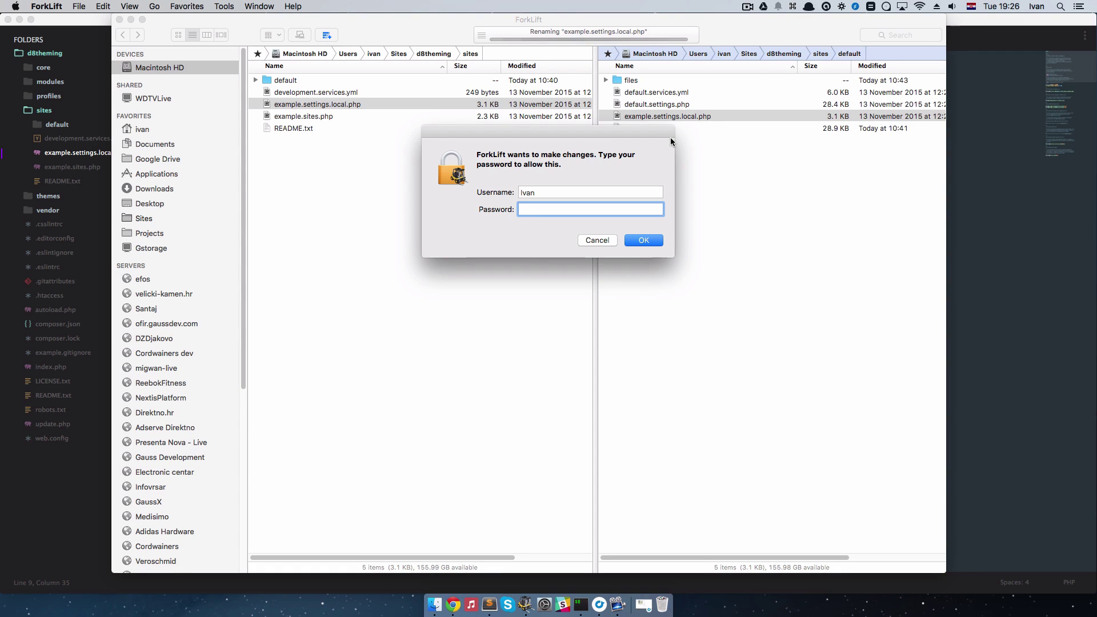
{"action": "type", "text": "******"}
{"action": "key", "text": "Return"}
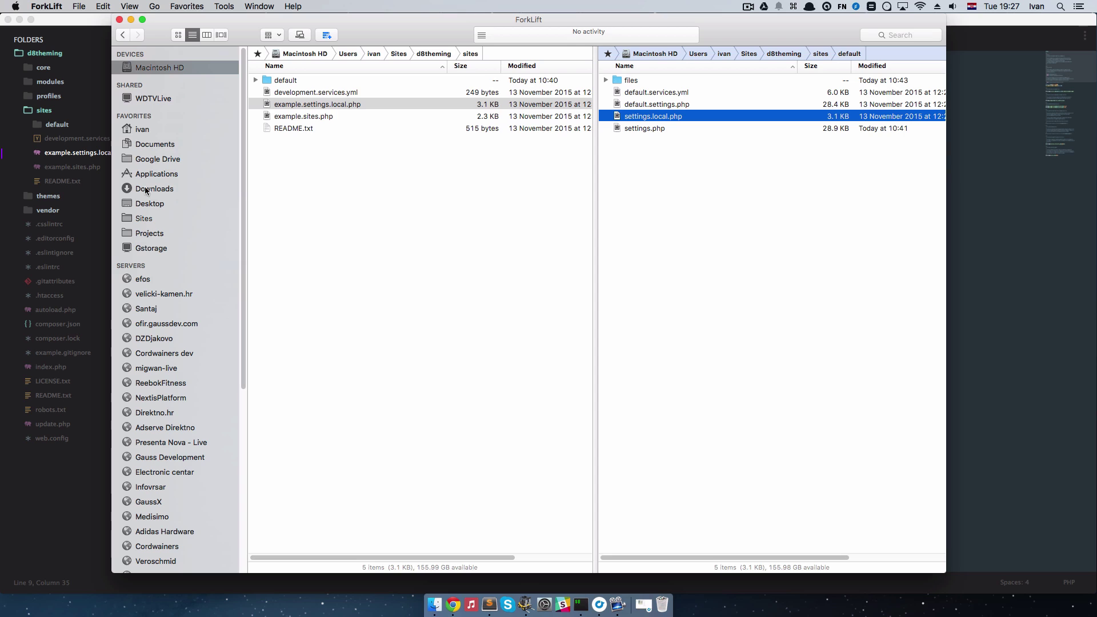
Step: Minimize ForkLift and open settings.local.php from sites/default in Sublime Text
{"action": "left_click", "coordinate": [131, 20]}
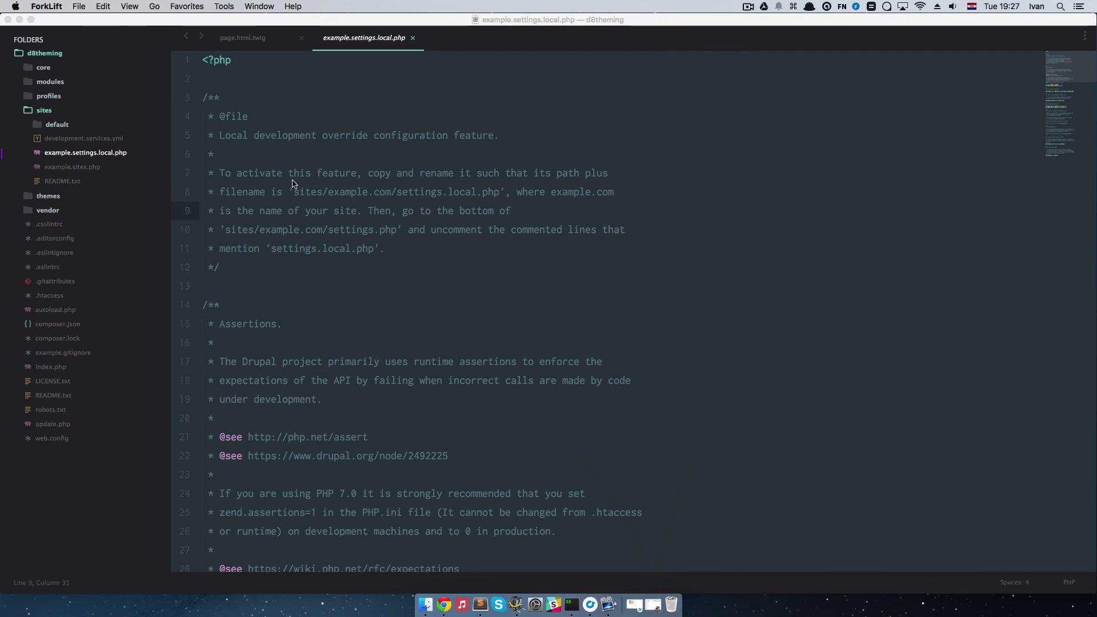
{"action": "left_click", "coordinate": [53, 123]}
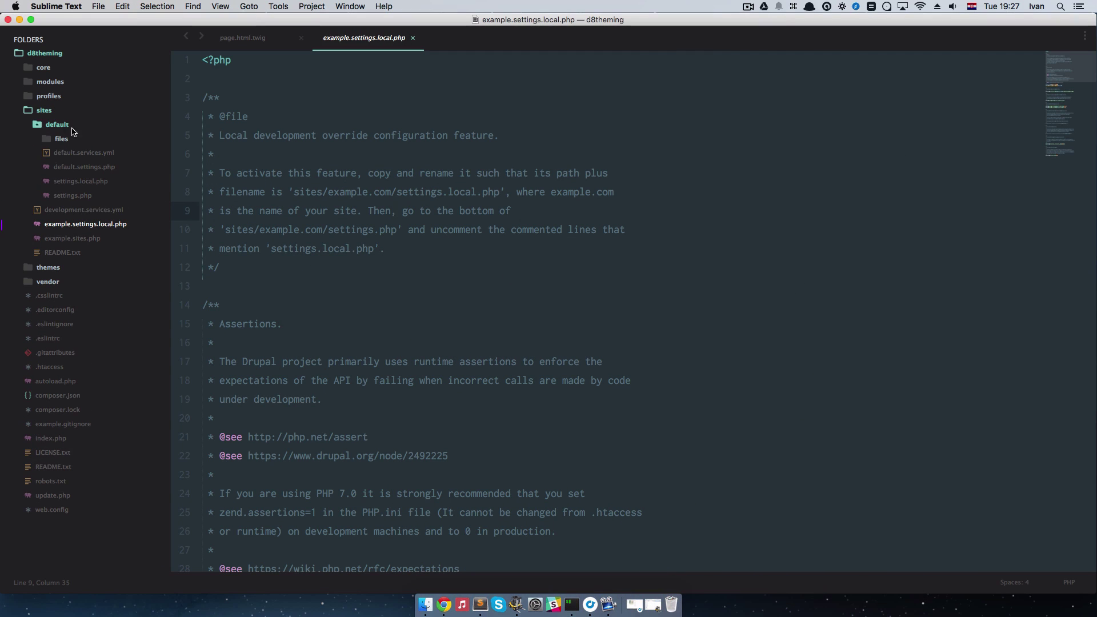
{"action": "left_click", "coordinate": [74, 182]}
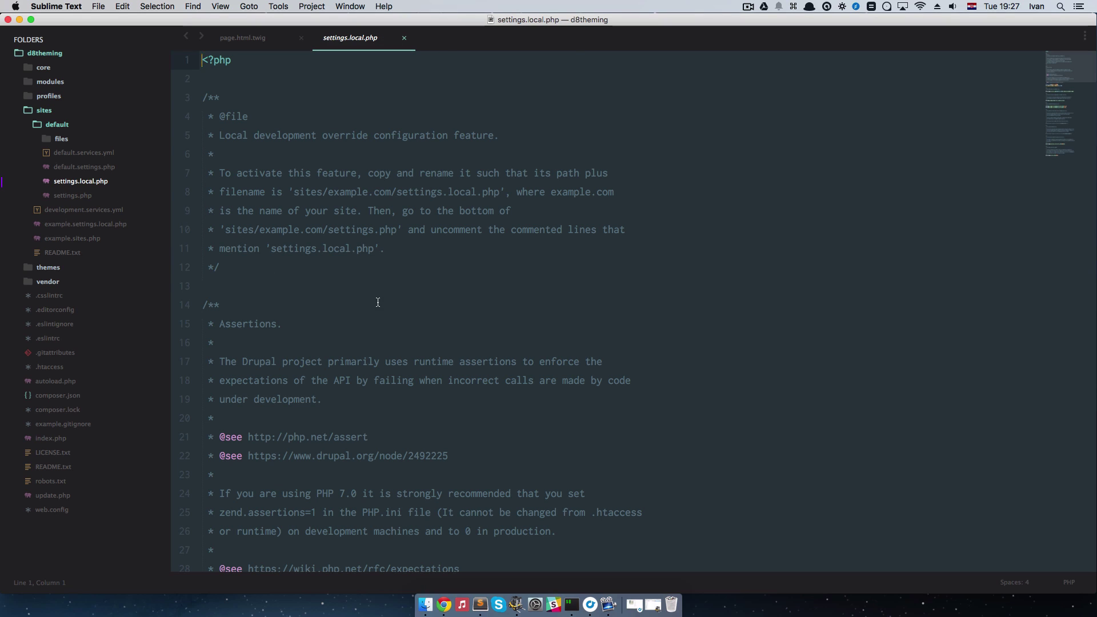
Step: Enlarge the editor text and examine settings.local.php down to the container_yamls line that loads /sites/development.services.yml
{"action": "scroll", "coordinate": [377, 302], "scroll_direction": "down", "scroll_amount": 2}
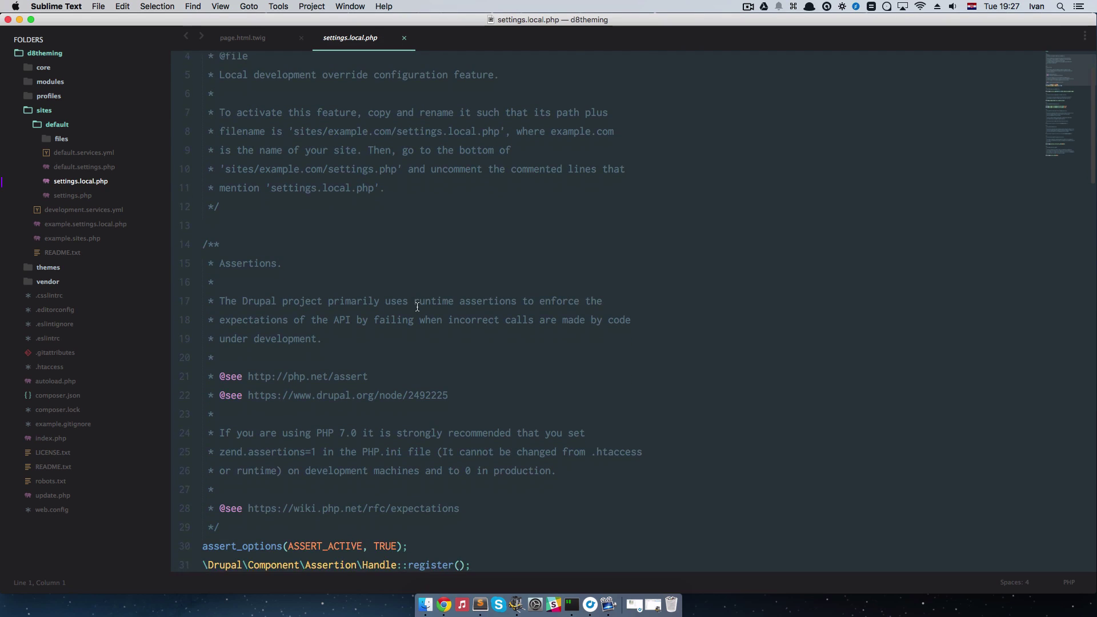
{"action": "scroll", "coordinate": [417, 306], "scroll_direction": "down", "scroll_amount": 1}
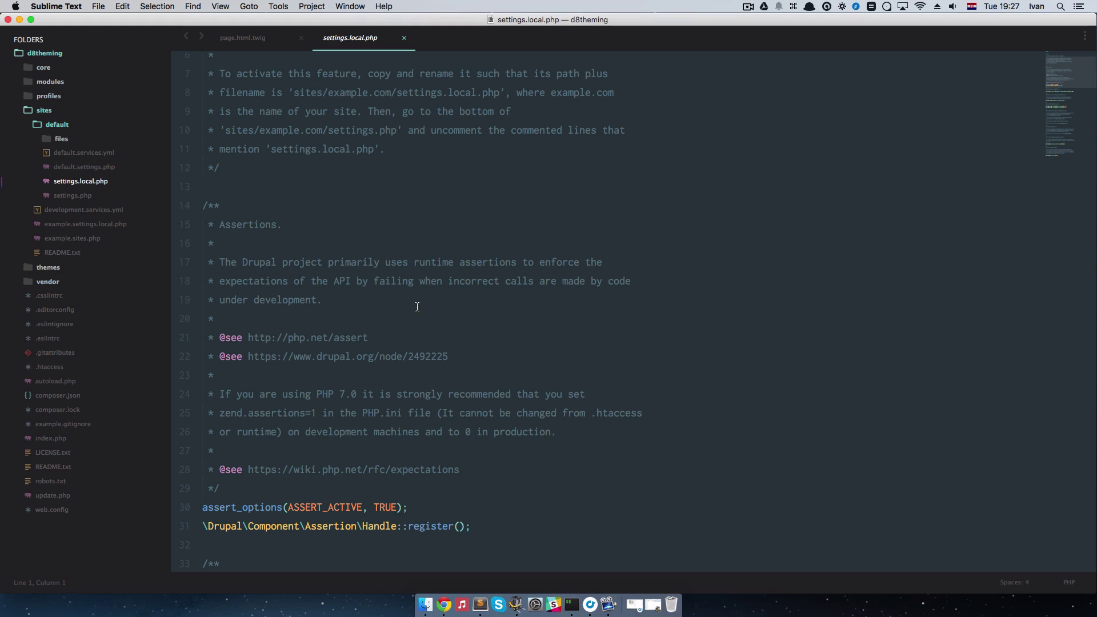
{"action": "key", "text": "super+equal"}
{"action": "key", "text": "super+equal"}
{"action": "key", "text": "super+equal"}
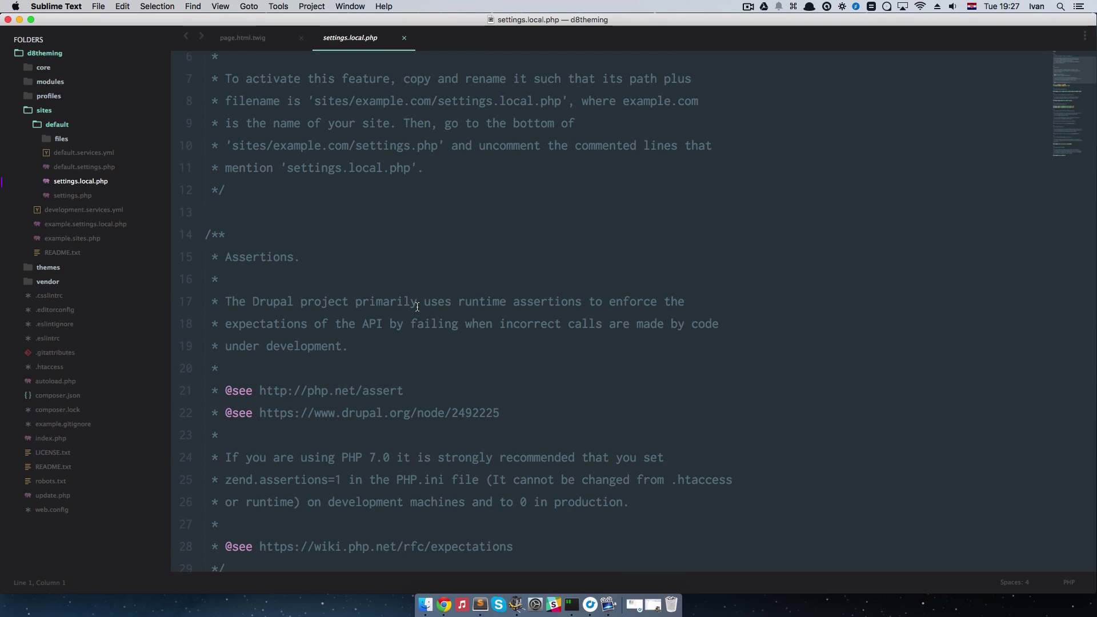
{"action": "scroll", "coordinate": [429, 303], "scroll_direction": "down", "scroll_amount": 4}
{"action": "scroll", "coordinate": [438, 300], "scroll_direction": "down", "scroll_amount": 5}
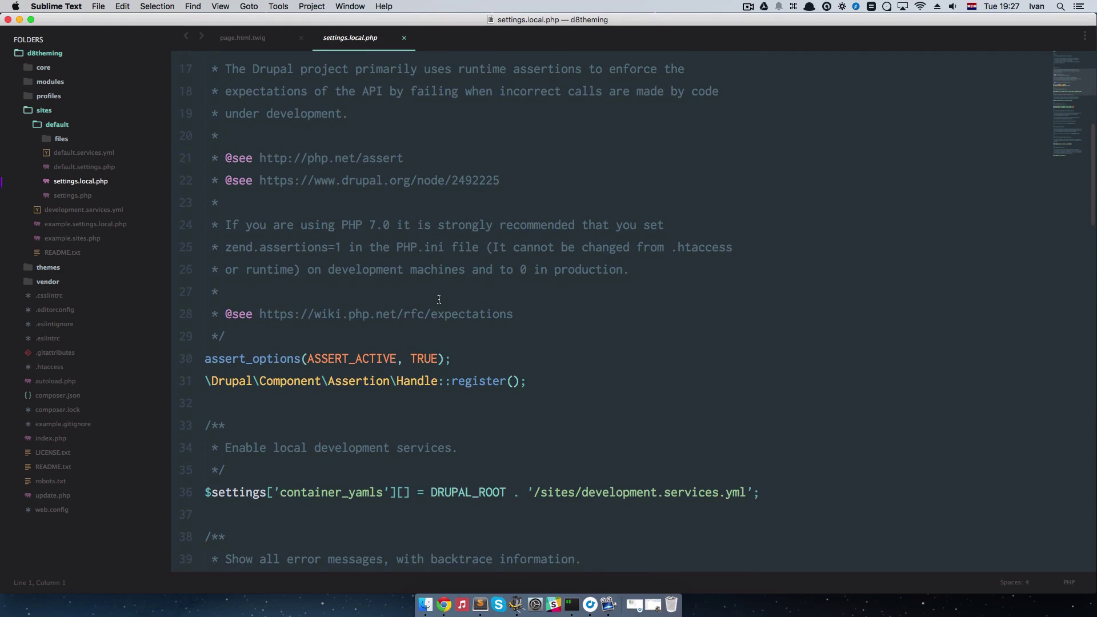
{"action": "scroll", "coordinate": [438, 301], "scroll_direction": "down", "scroll_amount": 1}
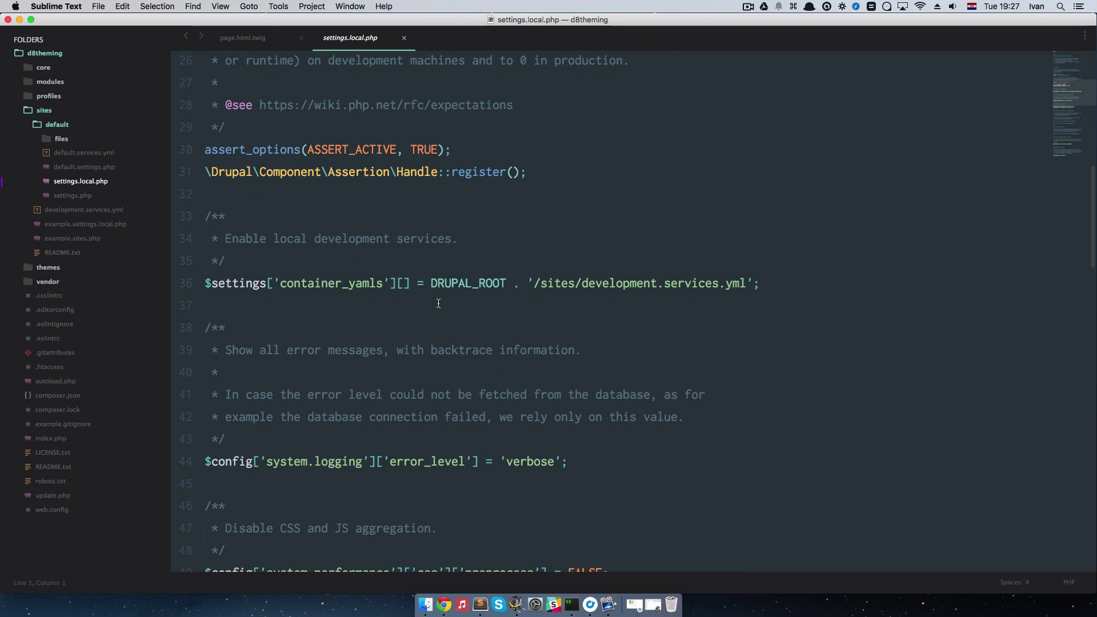
{"action": "left_click_drag", "start_coordinate": [205, 283], "coordinate": [567, 284]}
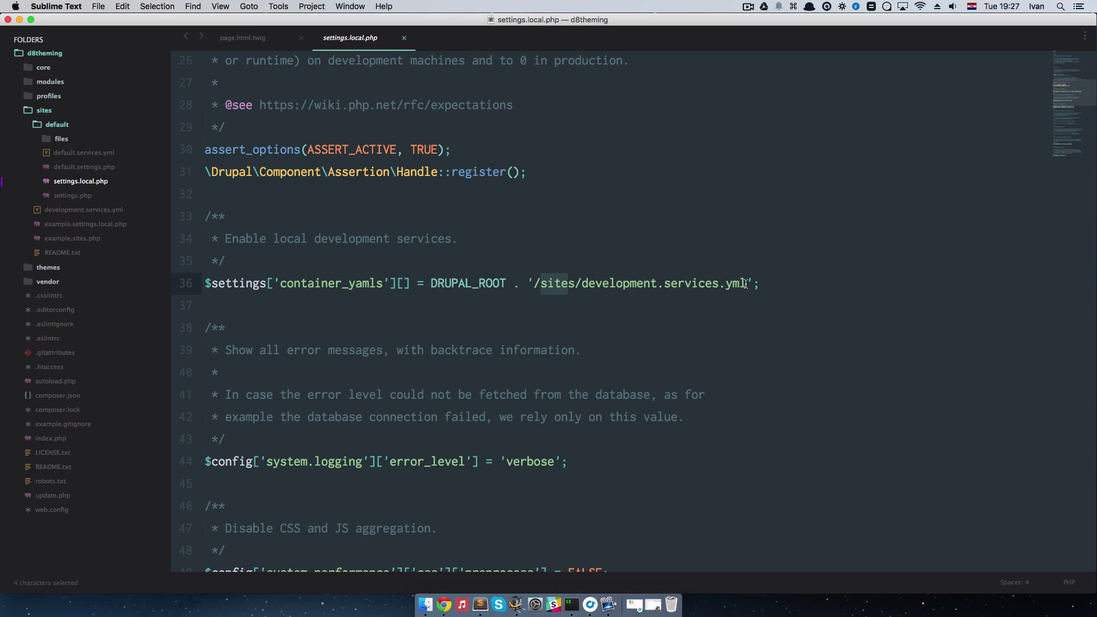
{"action": "left_click_drag", "start_coordinate": [745, 284], "coordinate": [231, 261]}
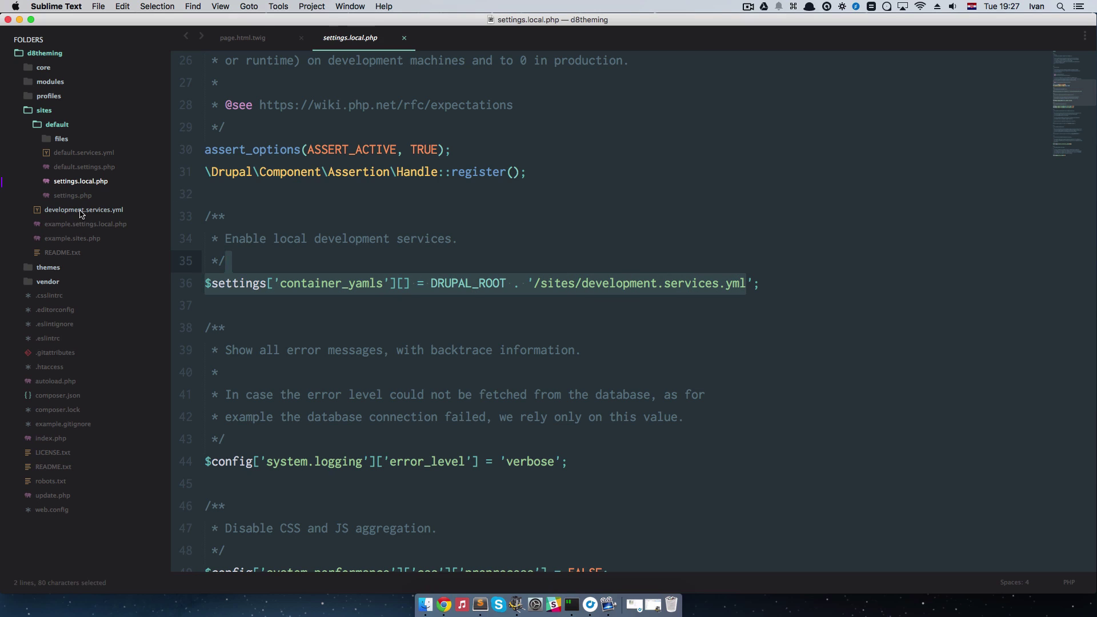
Step: Uncomment the $settings['cache']['bins']['render'] = 'cache.backend.null' line in settings.local.php and save the file
{"action": "scroll", "coordinate": [443, 331], "scroll_direction": "down", "scroll_amount": 5}
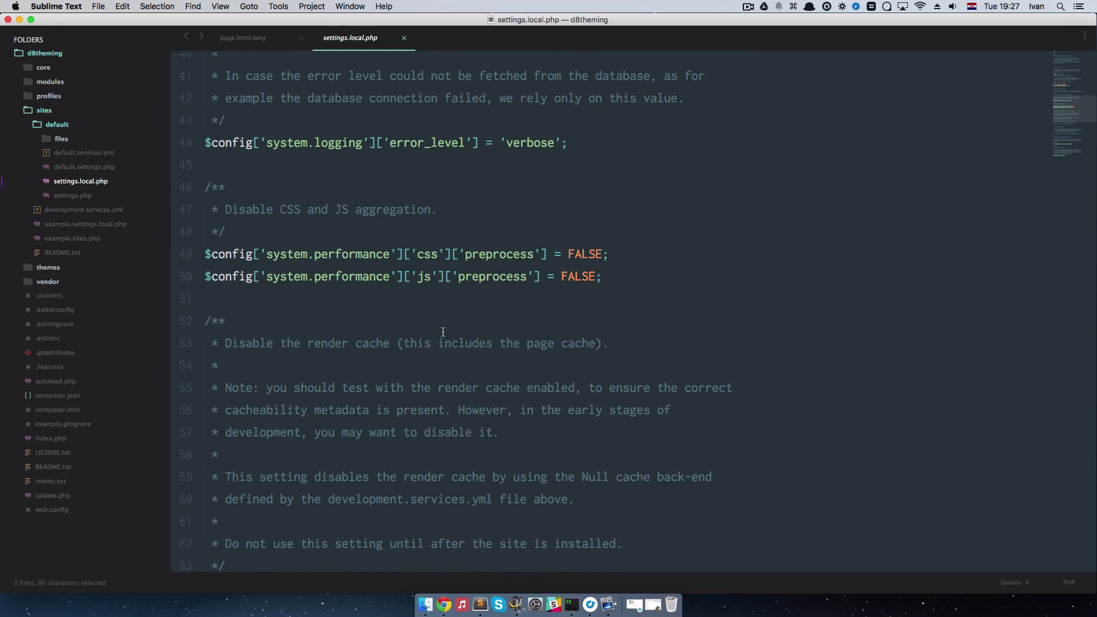
{"action": "scroll", "coordinate": [443, 331], "scroll_direction": "up", "scroll_amount": 1}
{"action": "scroll", "coordinate": [442, 331], "scroll_direction": "down", "scroll_amount": 5}
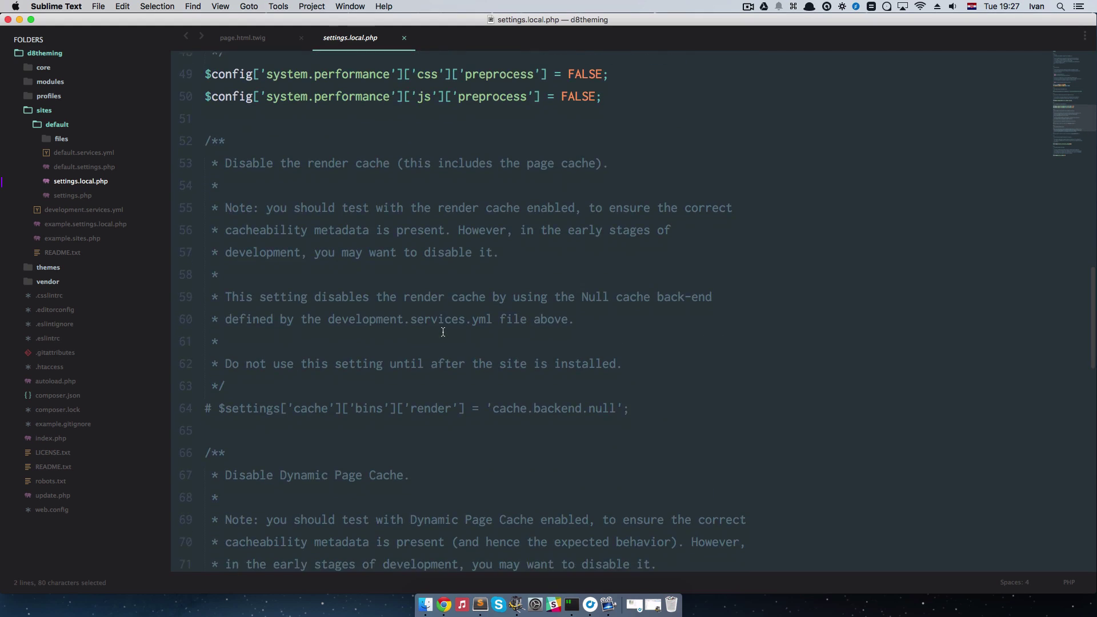
{"action": "scroll", "coordinate": [443, 331], "scroll_direction": "down", "scroll_amount": 2}
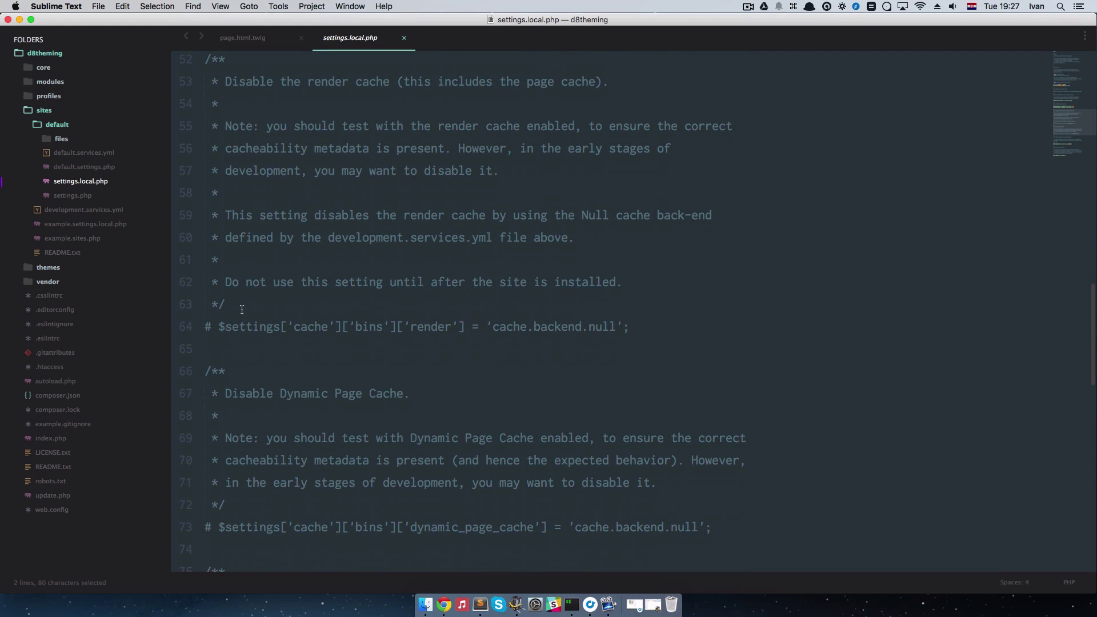
{"action": "left_click_drag", "start_coordinate": [219, 327], "coordinate": [204, 326]}
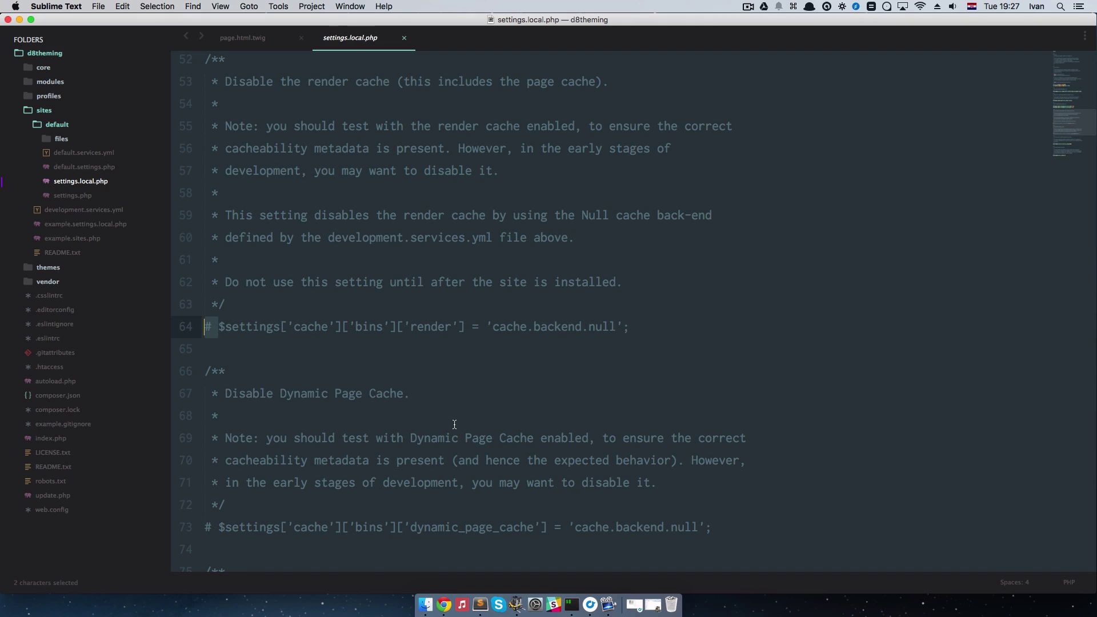
{"action": "key", "text": "BackSpace"}
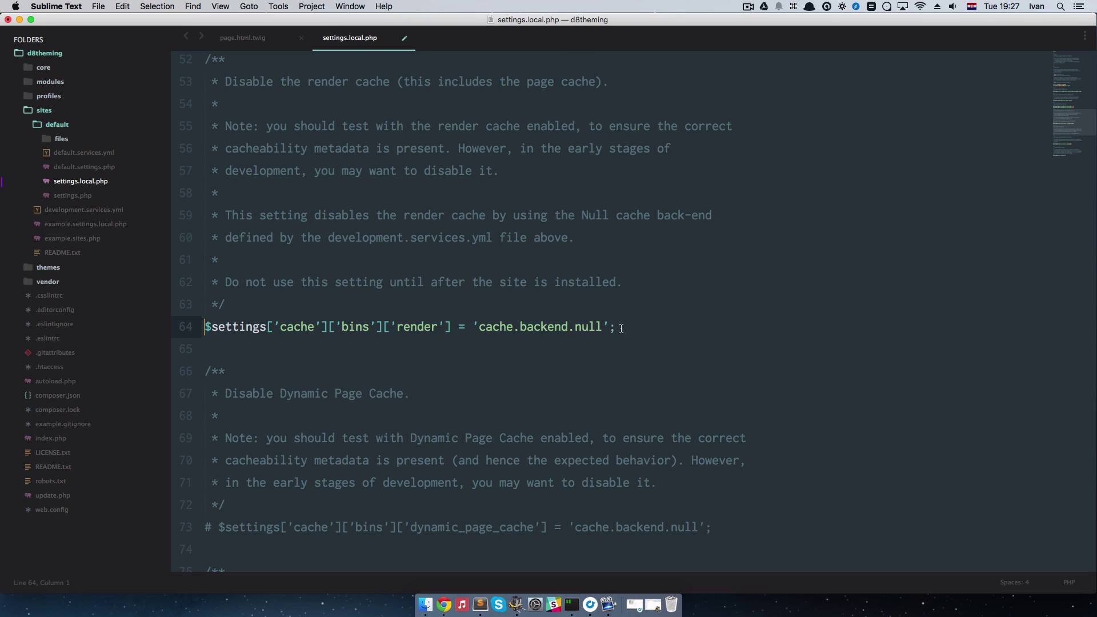
{"action": "key", "text": "super+s"}
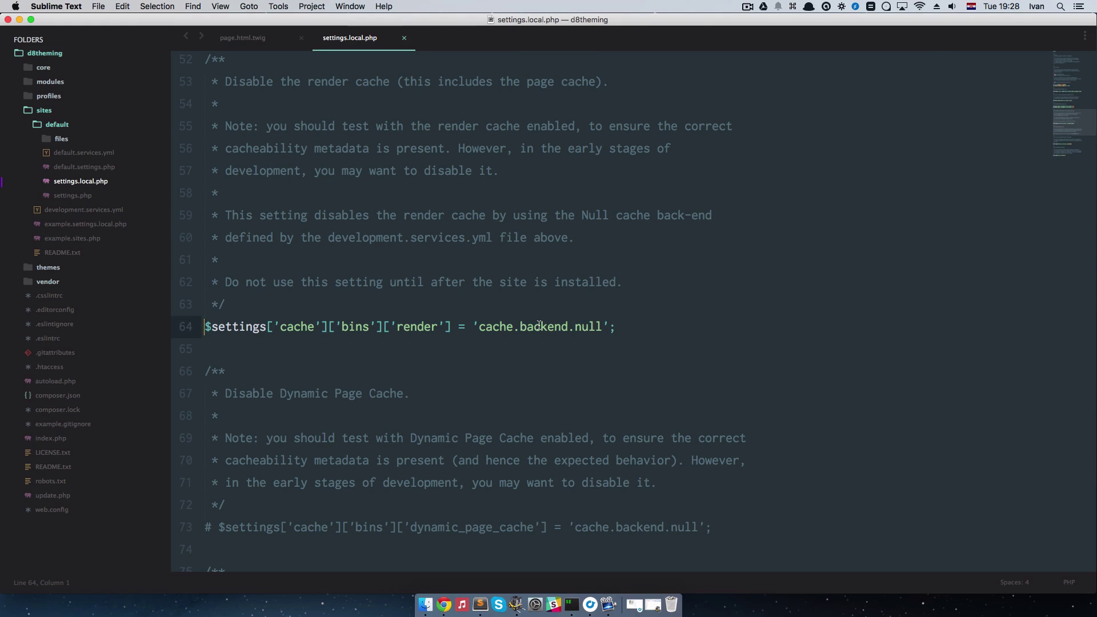
Step: Switch to Chrome and reload the d8theming.dev front page to check the site with the render cache setting
{"action": "key", "text": "super+Tab"}
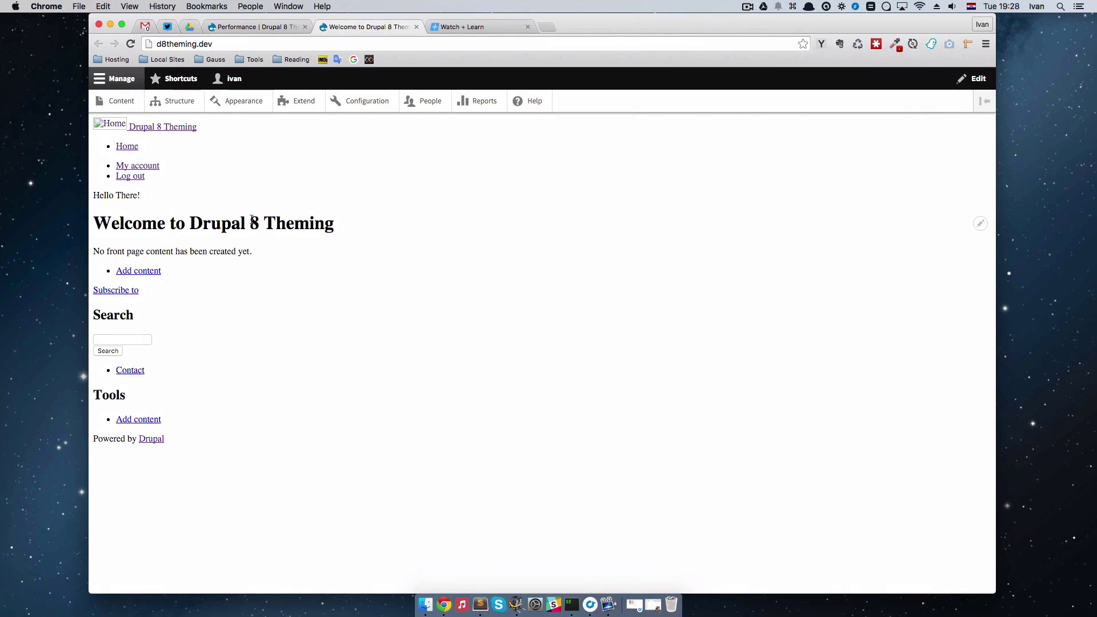
{"action": "key", "text": "super+r"}
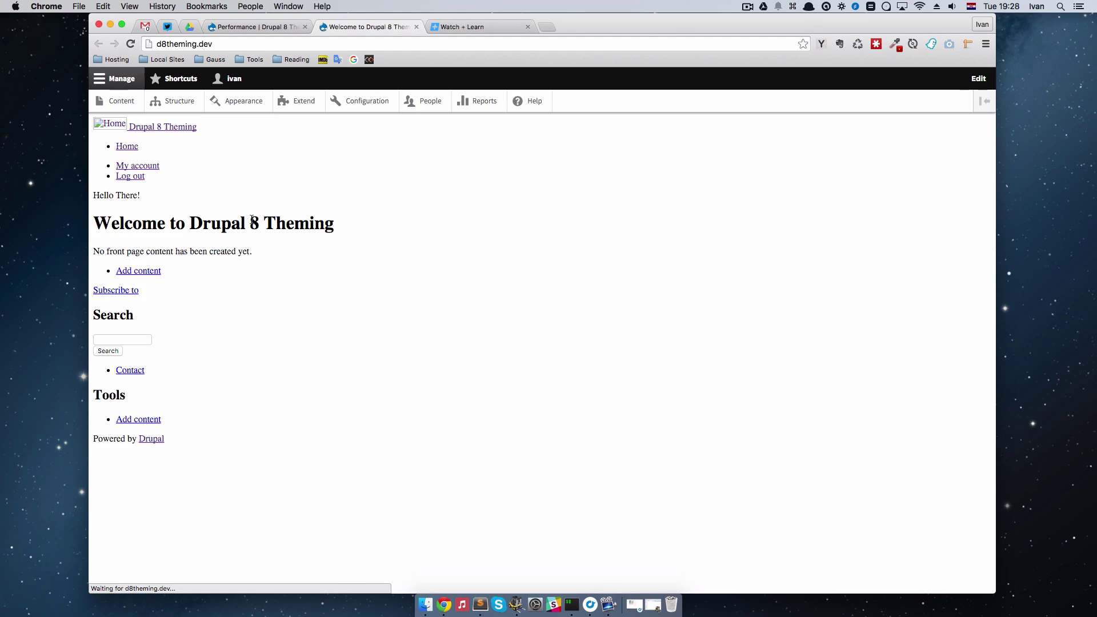
Step: Return to Sublime Text, open settings.php from sites/default and find the local development override block near its end
{"action": "key", "text": "super+Tab"}
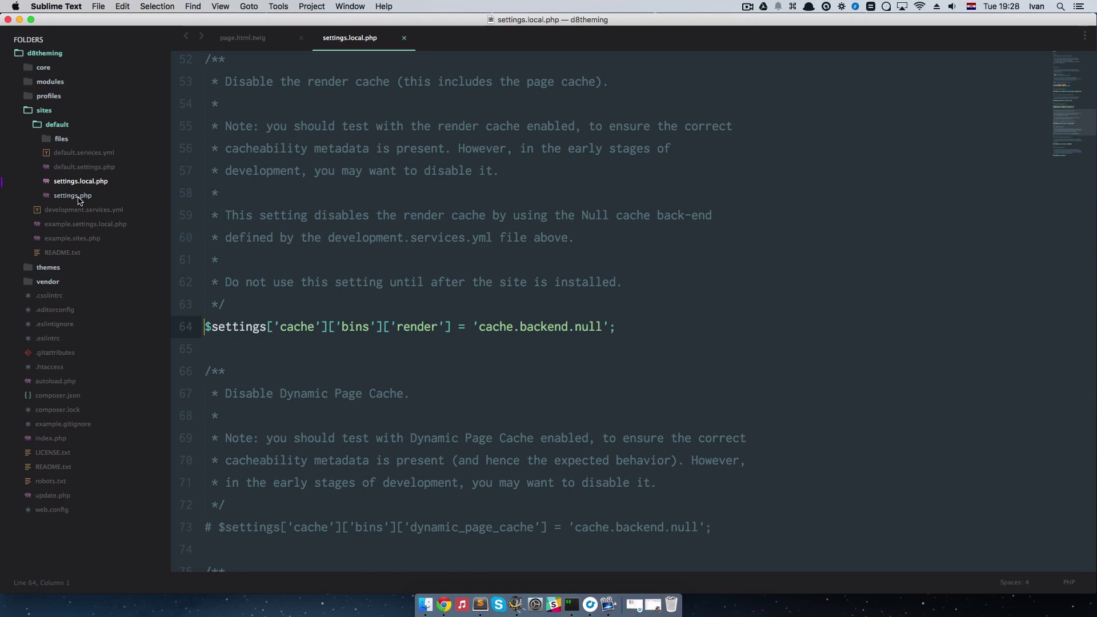
{"action": "left_click", "coordinate": [78, 198]}
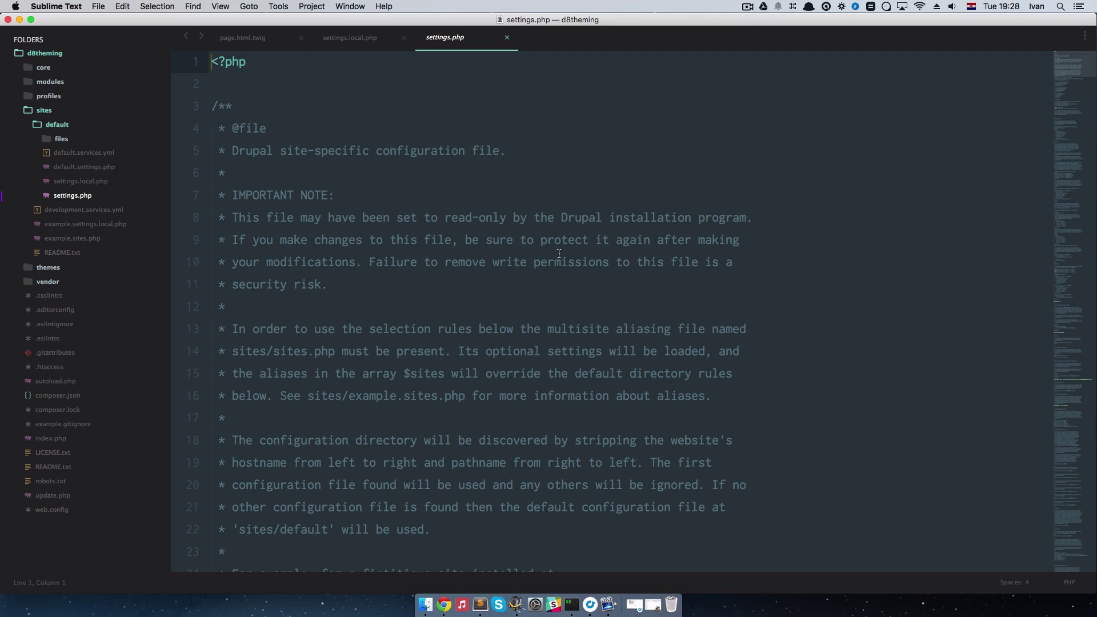
{"action": "scroll", "coordinate": [628, 256], "scroll_direction": "down", "scroll_amount": 1}
{"action": "scroll", "coordinate": [628, 257], "scroll_direction": "down", "scroll_amount": 10}
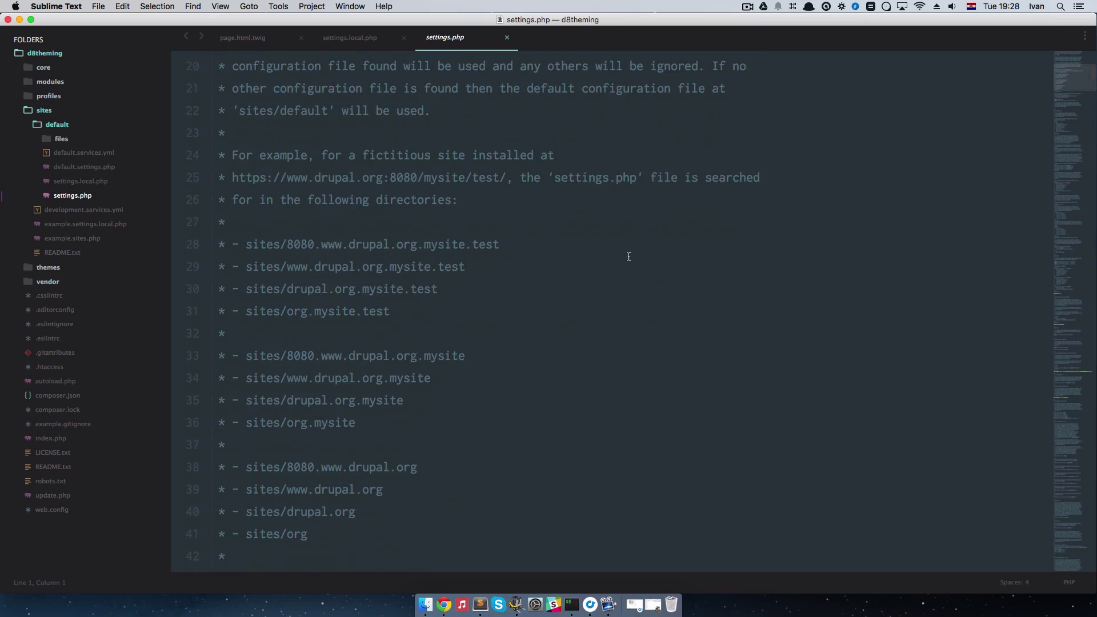
{"action": "scroll", "coordinate": [629, 256], "scroll_direction": "down", "scroll_amount": 1}
{"action": "scroll", "coordinate": [628, 256], "scroll_direction": "down", "scroll_amount": 20}
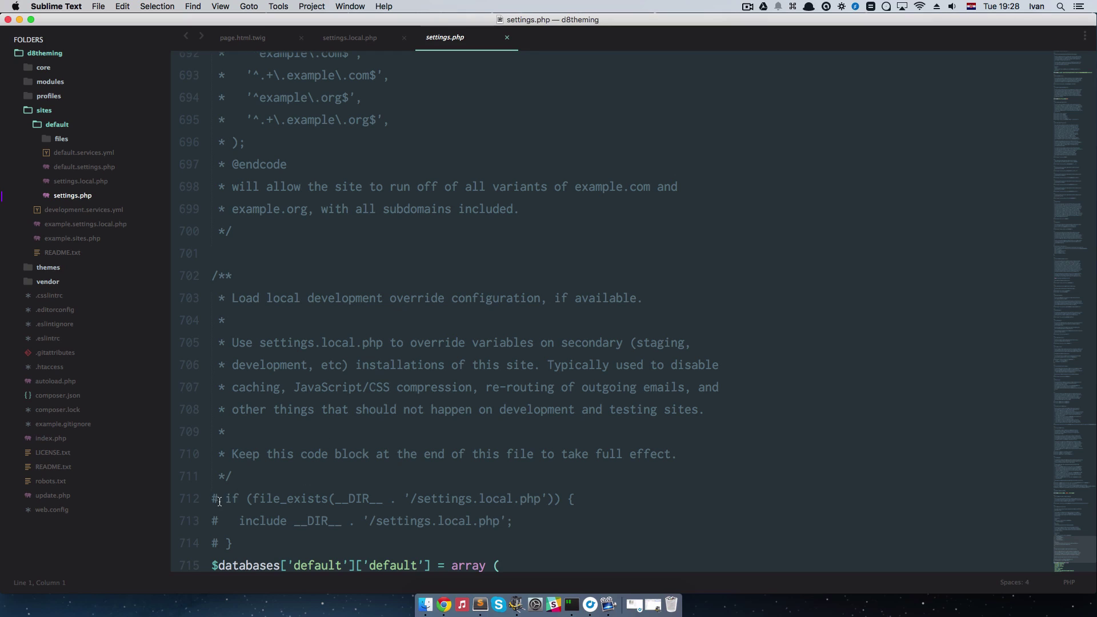
Step: Uncomment the three-line if block that includes settings.local.php and save settings.php, overwriting the write-protected file
{"action": "key", "text": "shift+Left"}
{"action": "key", "text": "shift+Left"}
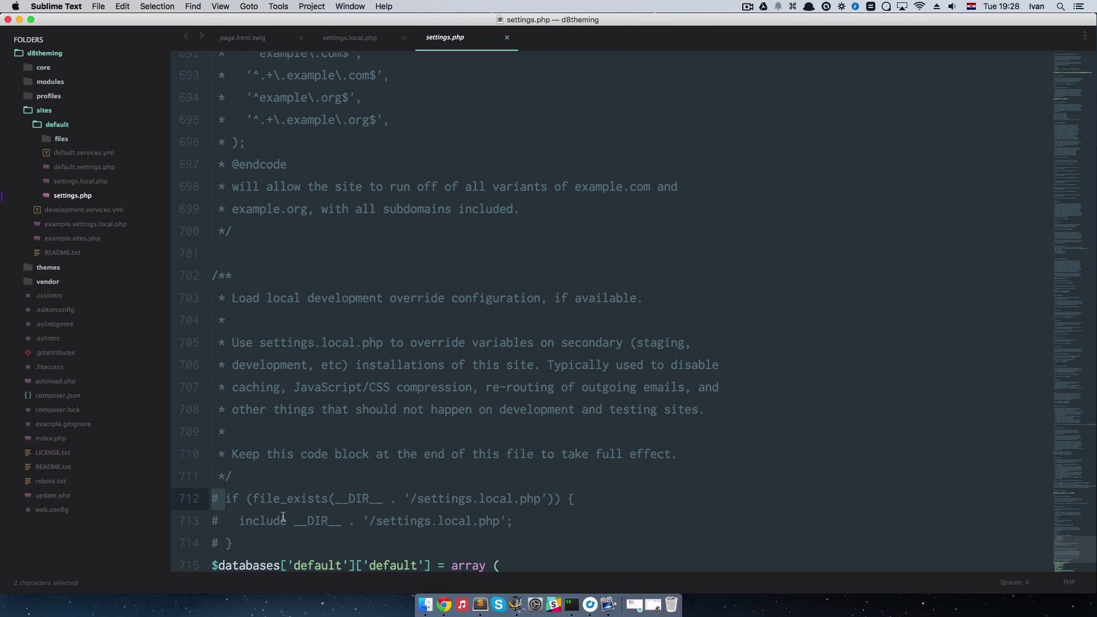
{"action": "key", "text": "BackSpace"}
{"action": "key", "text": "Down"}
{"action": "key", "text": "Delete"}
{"action": "key", "text": "Down"}
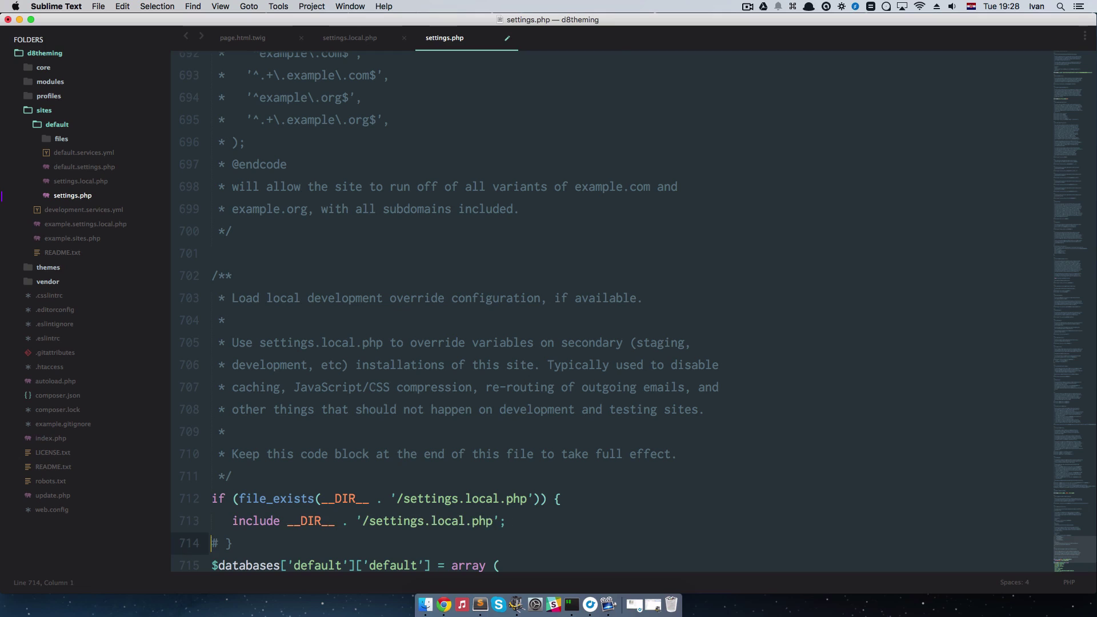
{"action": "key", "text": "BackSpace"}
{"action": "left_click_drag", "start_coordinate": [369, 521], "coordinate": [490, 524]}
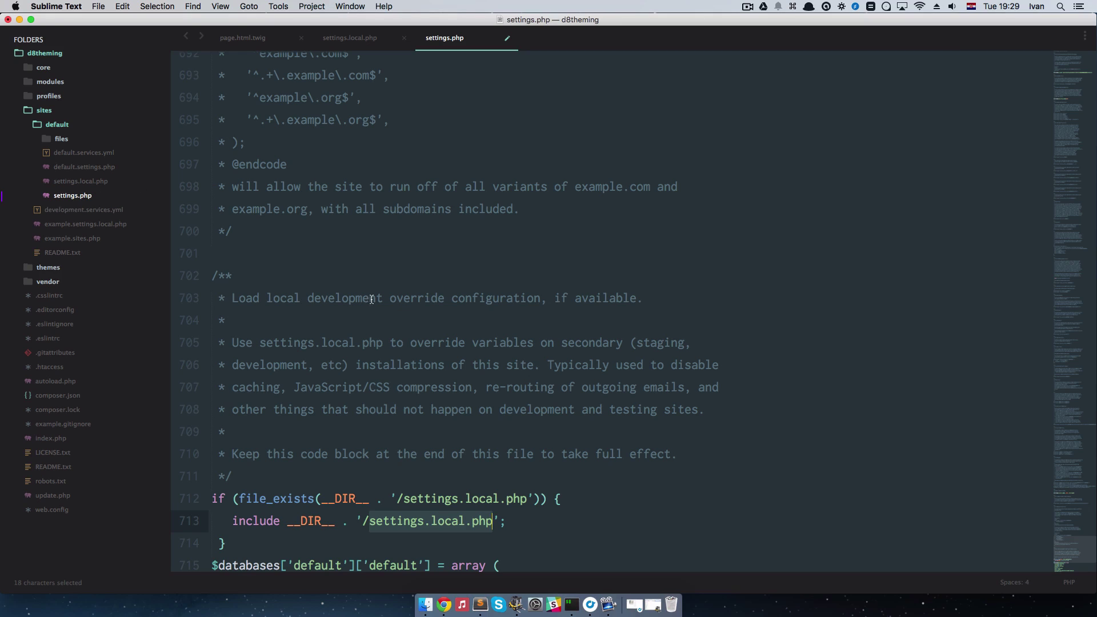
{"action": "key", "text": "super+s"}
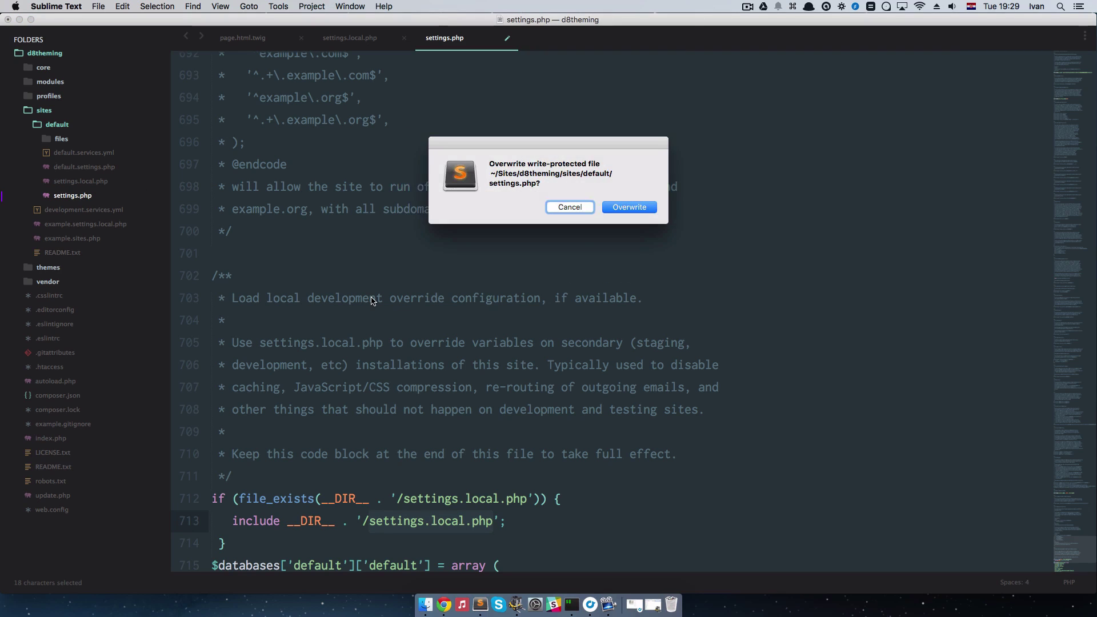
{"action": "left_click", "coordinate": [631, 207]}
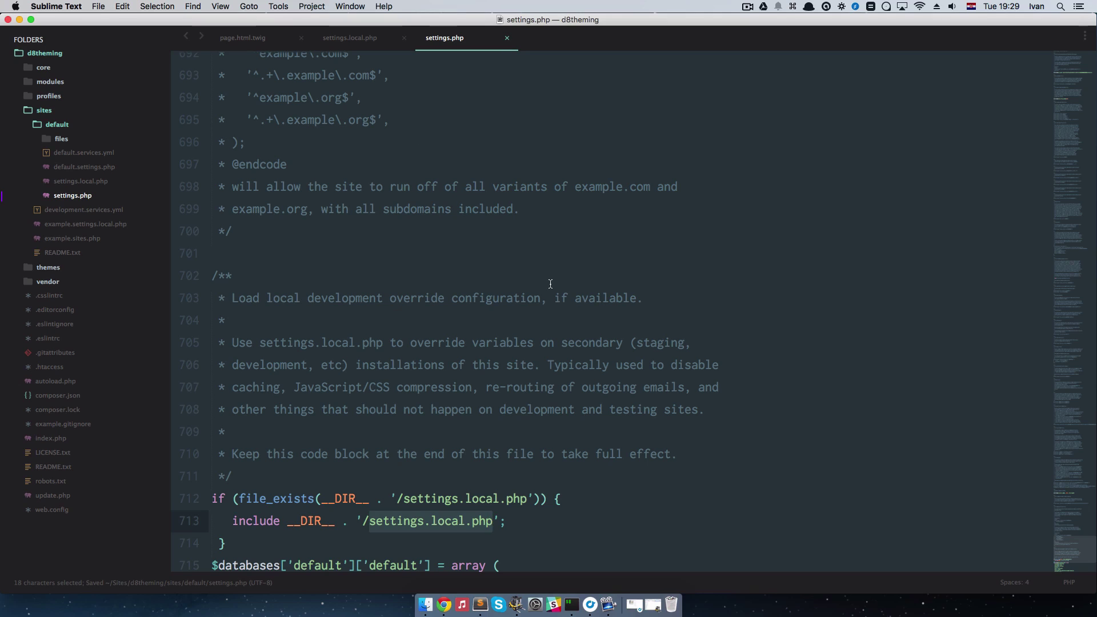
Step: Switch to Chrome and reload d8theming.dev to test the site with settings.local.php included
{"action": "key", "text": "super+Tab"}
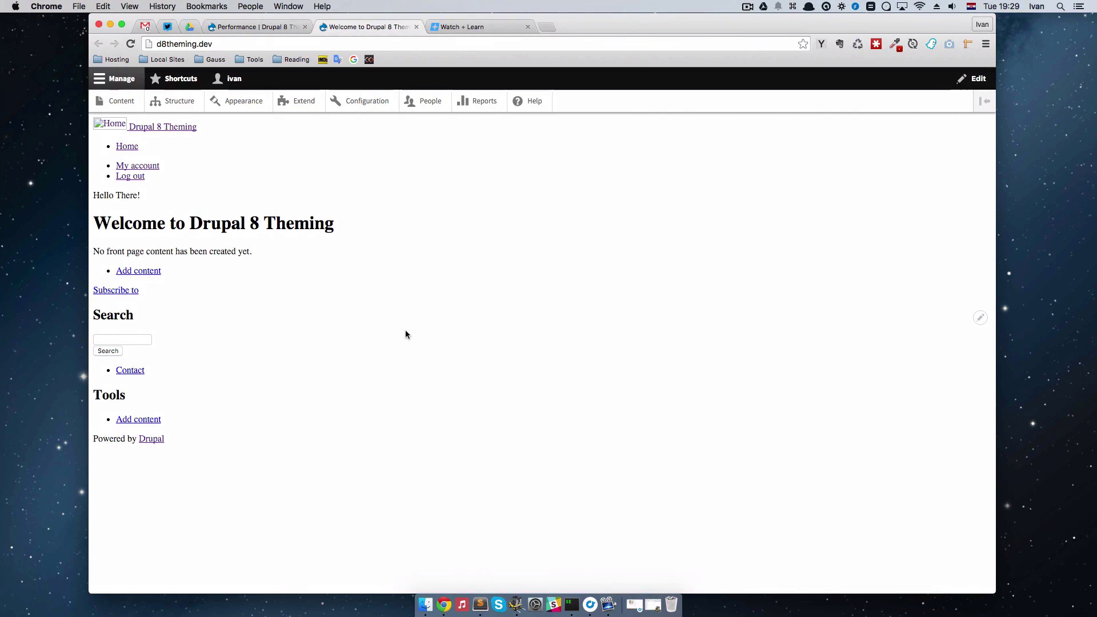
{"action": "key", "text": "super+r"}
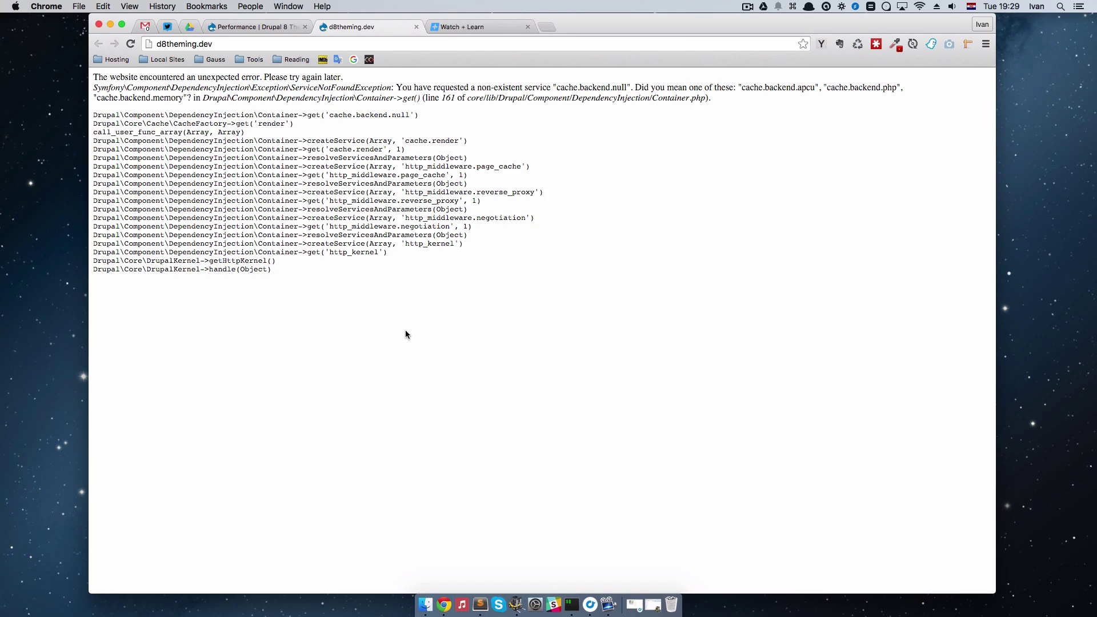
Step: In Sublime Text, locate the development.services.yml path in settings.local.php, and open that file to examine its cache.backend.null service definition
{"action": "key", "text": "super+Tab"}
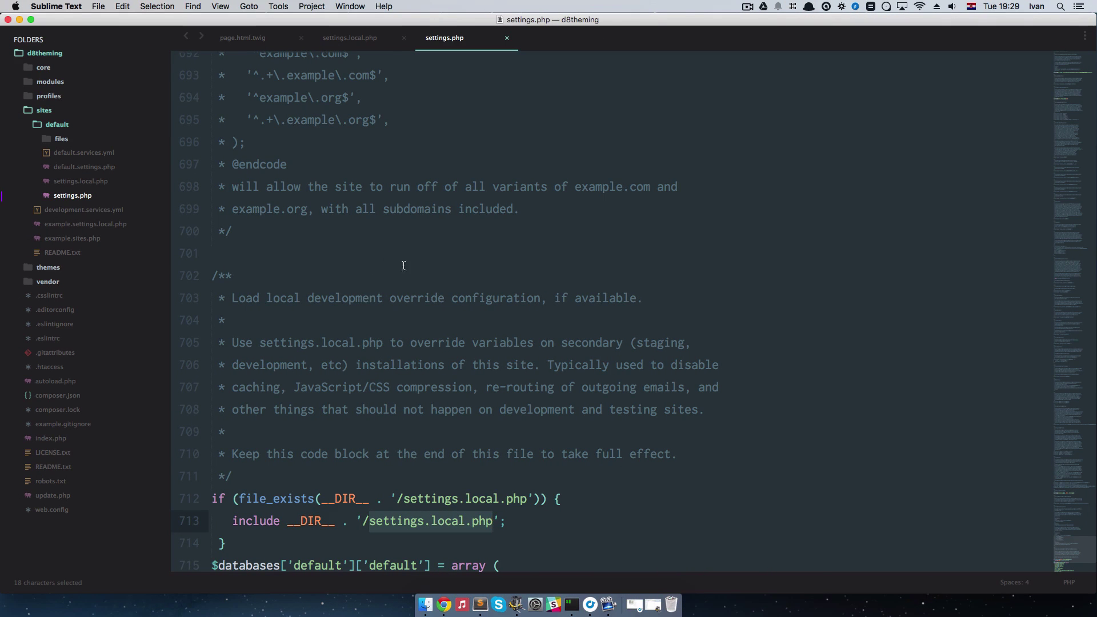
{"action": "key", "text": "super+alt+Left"}
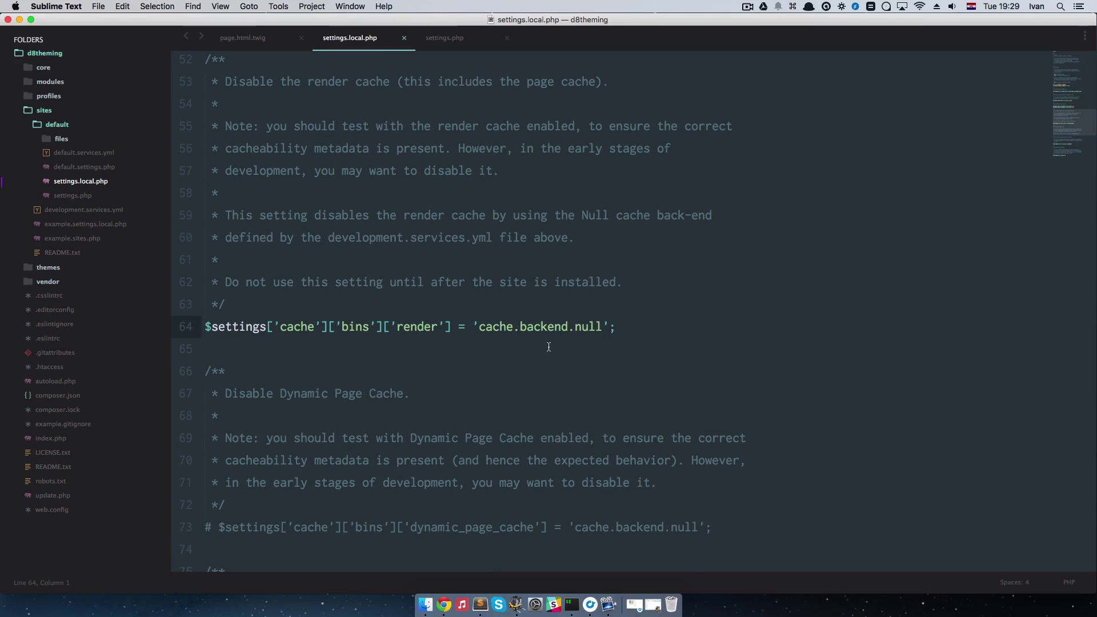
{"action": "scroll", "coordinate": [548, 346], "scroll_direction": "up", "scroll_amount": 6}
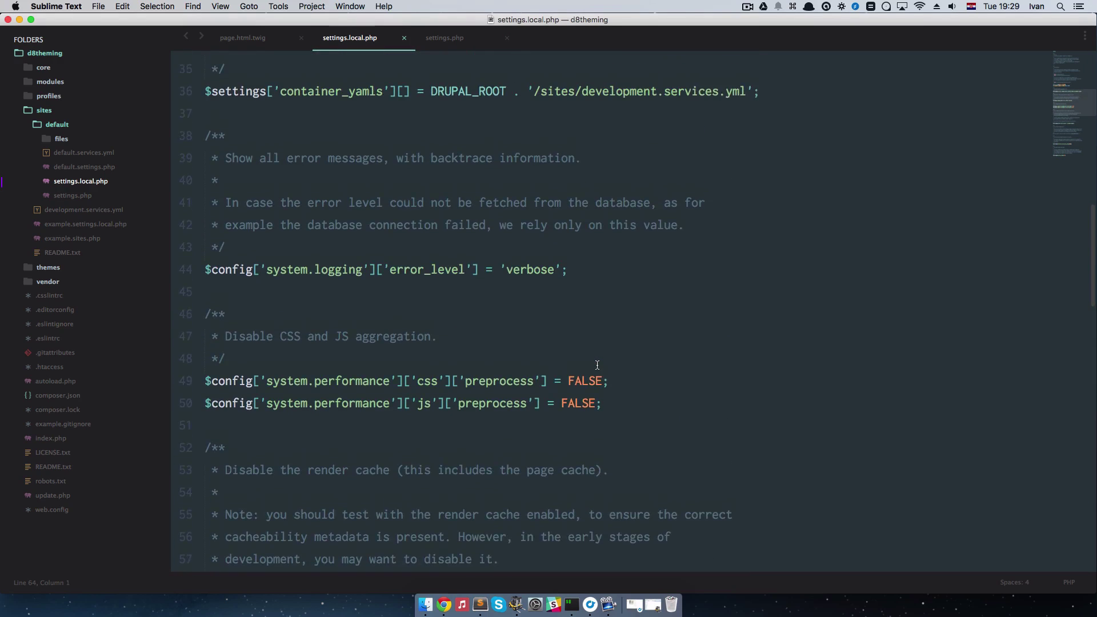
{"action": "scroll", "coordinate": [597, 365], "scroll_direction": "up", "scroll_amount": 2}
{"action": "left_click_drag", "start_coordinate": [527, 174], "coordinate": [752, 178]}
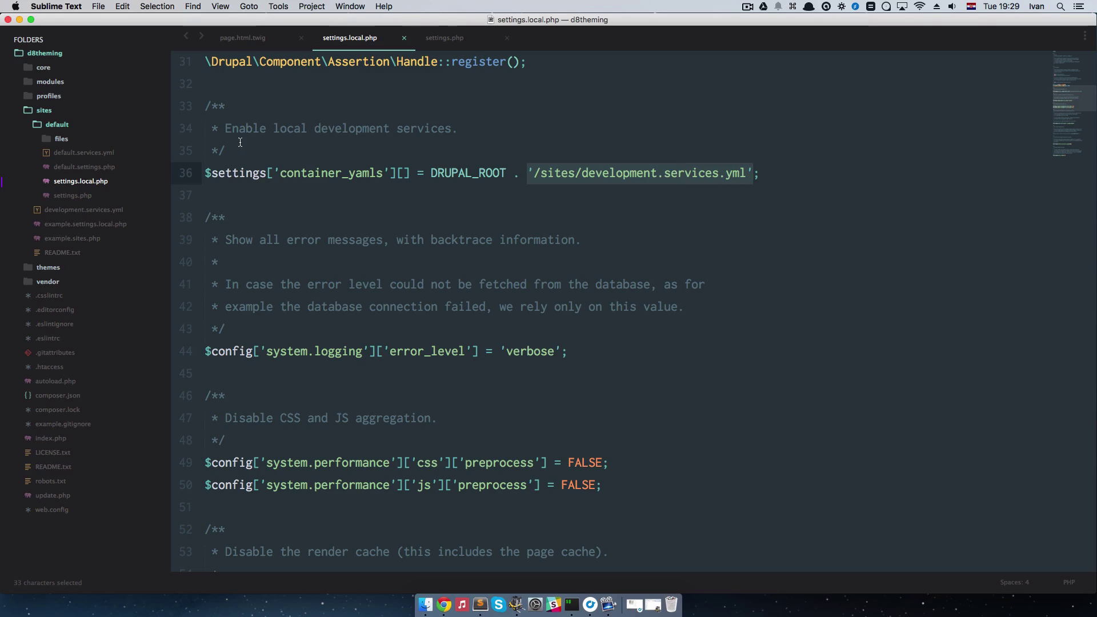
{"action": "left_click", "coordinate": [112, 211]}
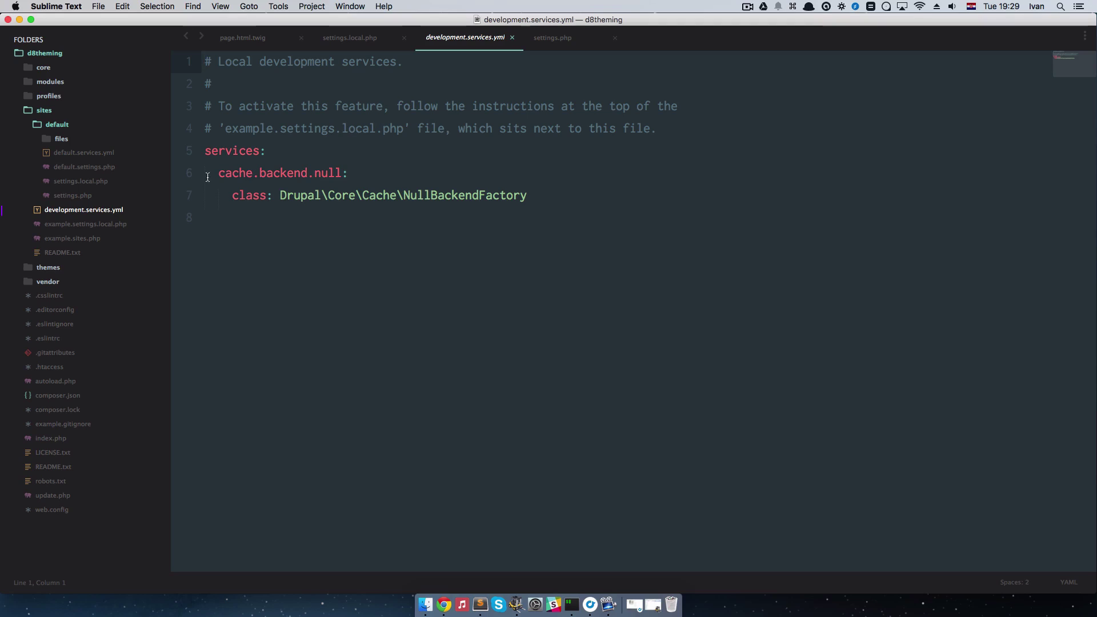
{"action": "left_click_drag", "start_coordinate": [218, 173], "coordinate": [345, 172]}
{"action": "left_click_drag", "start_coordinate": [274, 194], "coordinate": [354, 186]}
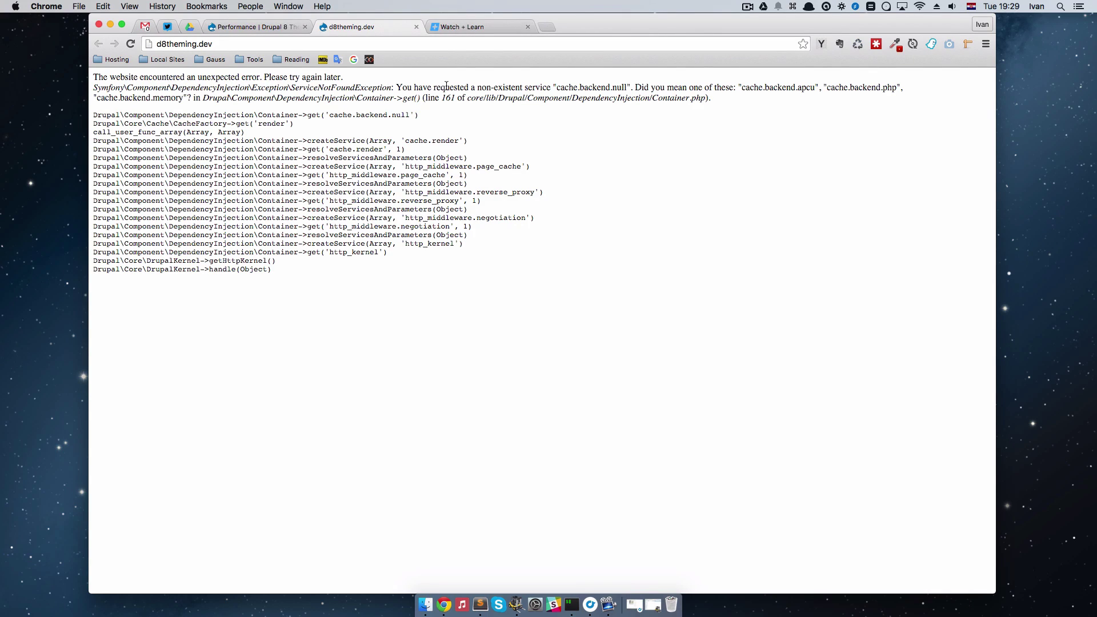
Step: In Chrome, review the non-existent service error on d8theming.dev and load d8theming.dev/rebuild.php to rebuild the site's cache
{"action": "left_click_drag", "start_coordinate": [432, 87], "coordinate": [552, 87]}
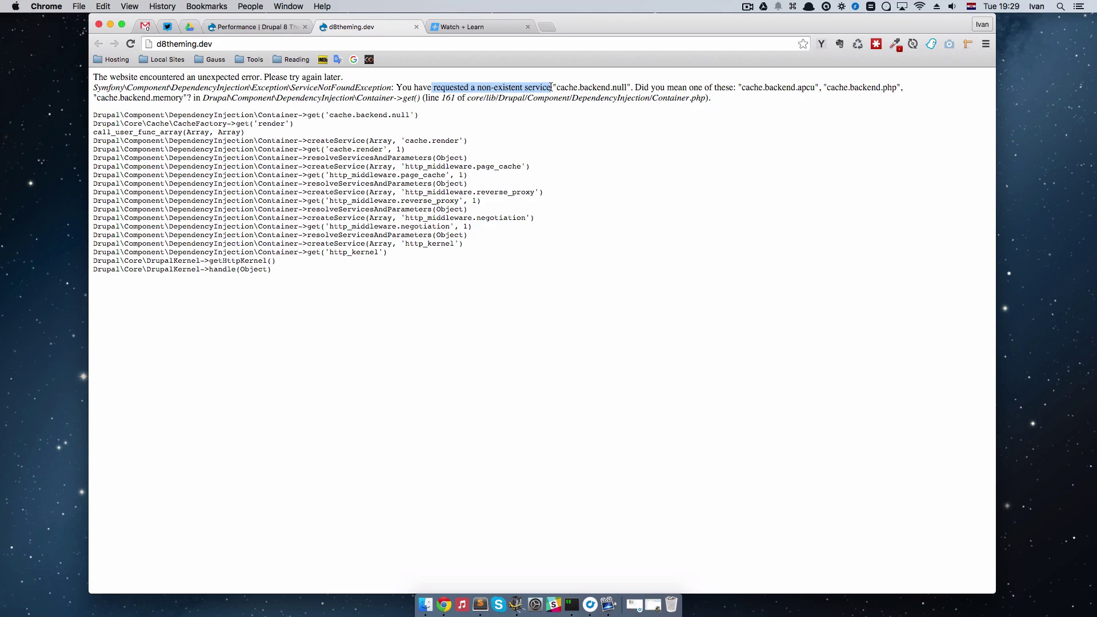
{"action": "left_click", "coordinate": [237, 45]}
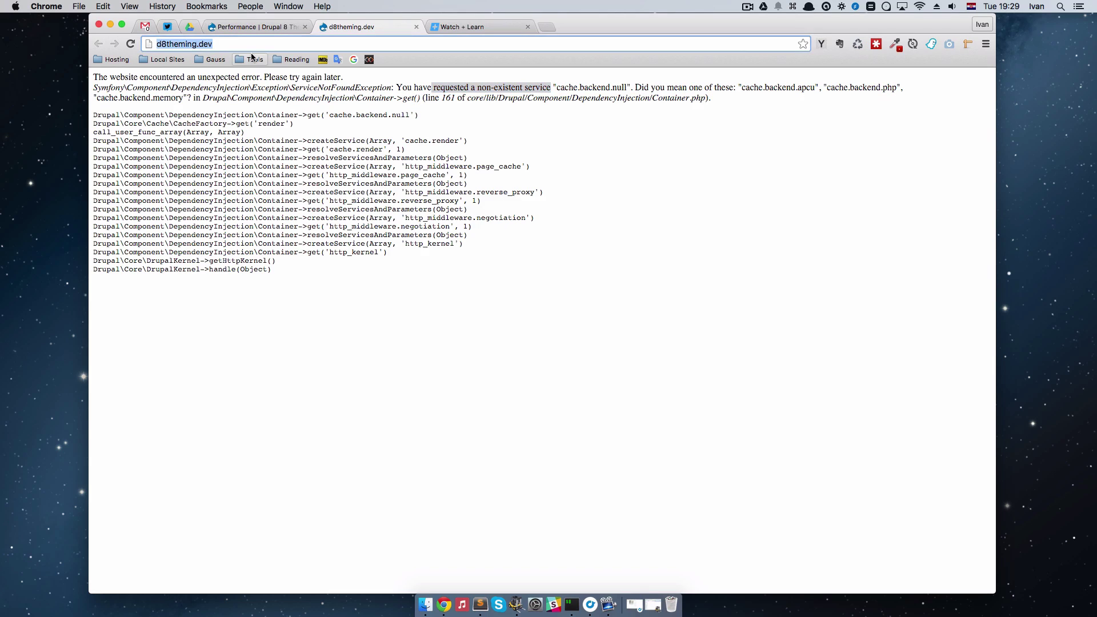
{"action": "key", "text": "Right"}
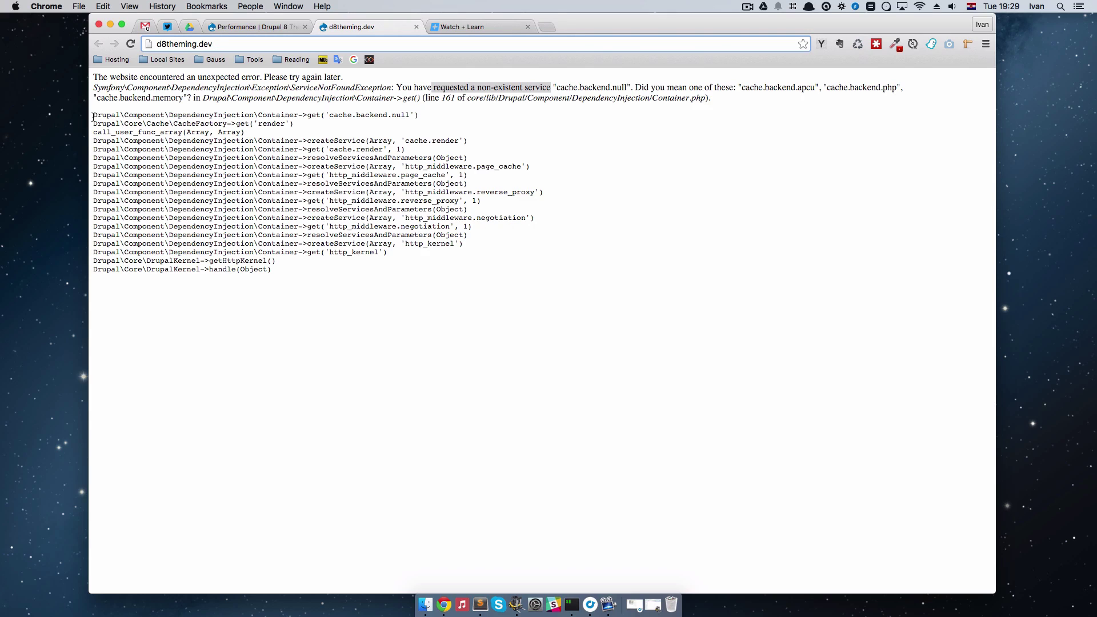
{"action": "mouse_move", "coordinate": [93, 117]}
{"action": "left_mouse_down"}
{"action": "mouse_move", "coordinate": [230, 178]}
{"action": "mouse_move", "coordinate": [280, 276]}
{"action": "left_mouse_up"}
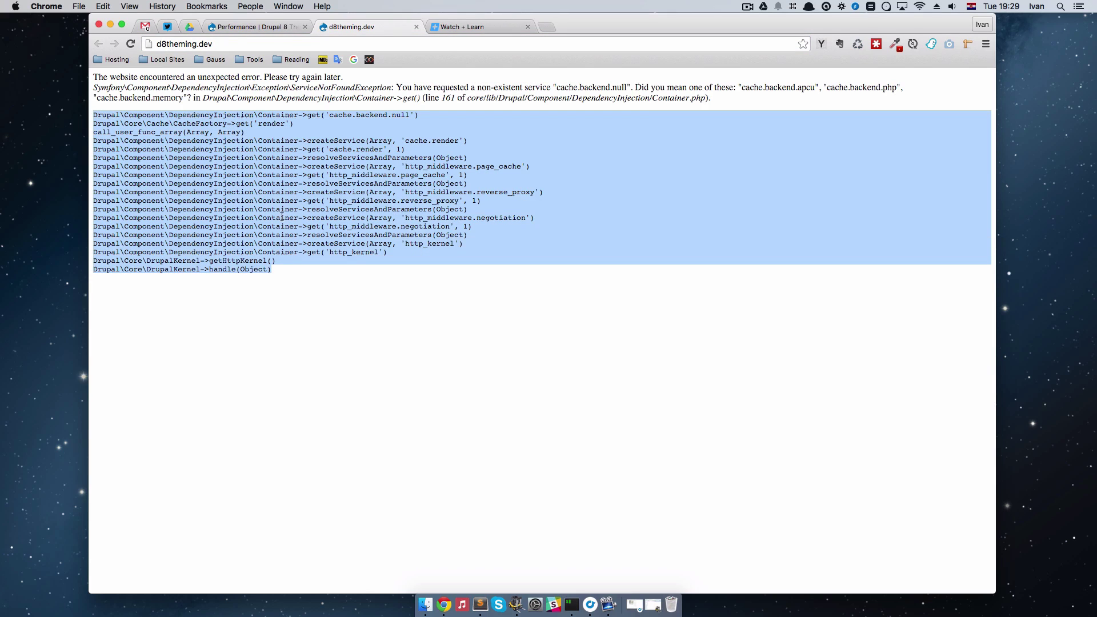
{"action": "left_click", "coordinate": [246, 44]}
{"action": "key", "text": "Right"}
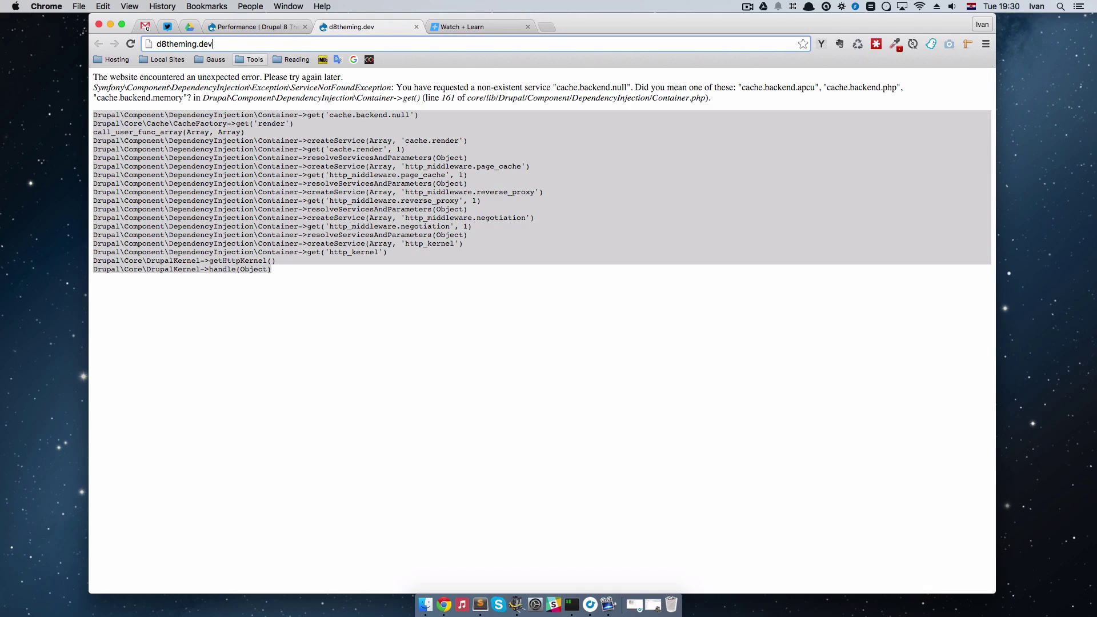
{"action": "type", "text": "/"}
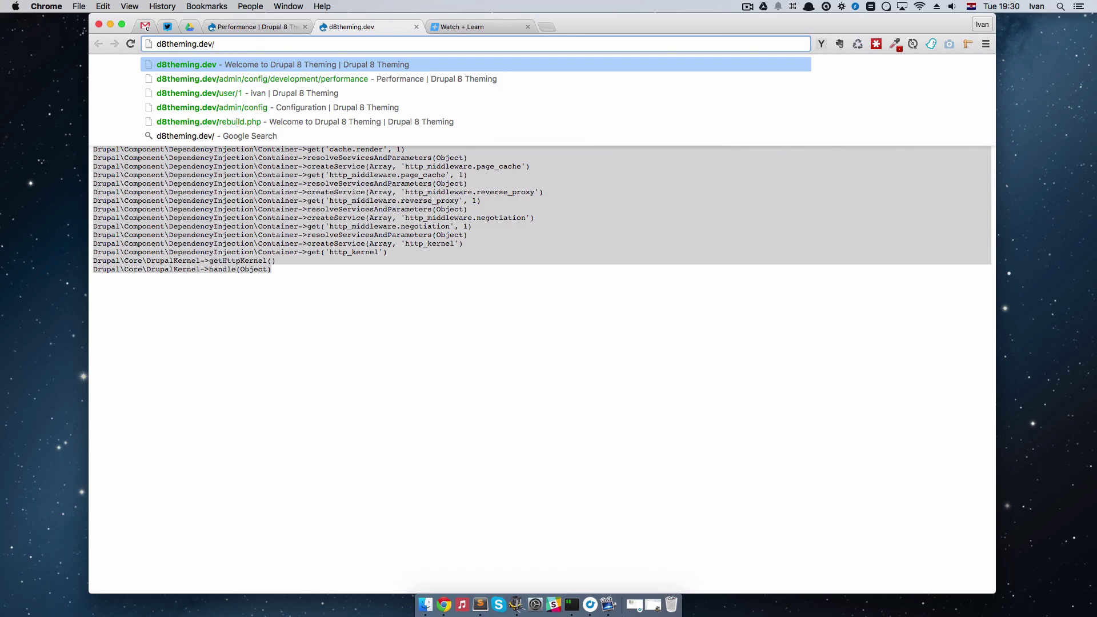
{"action": "type", "text": "re"}
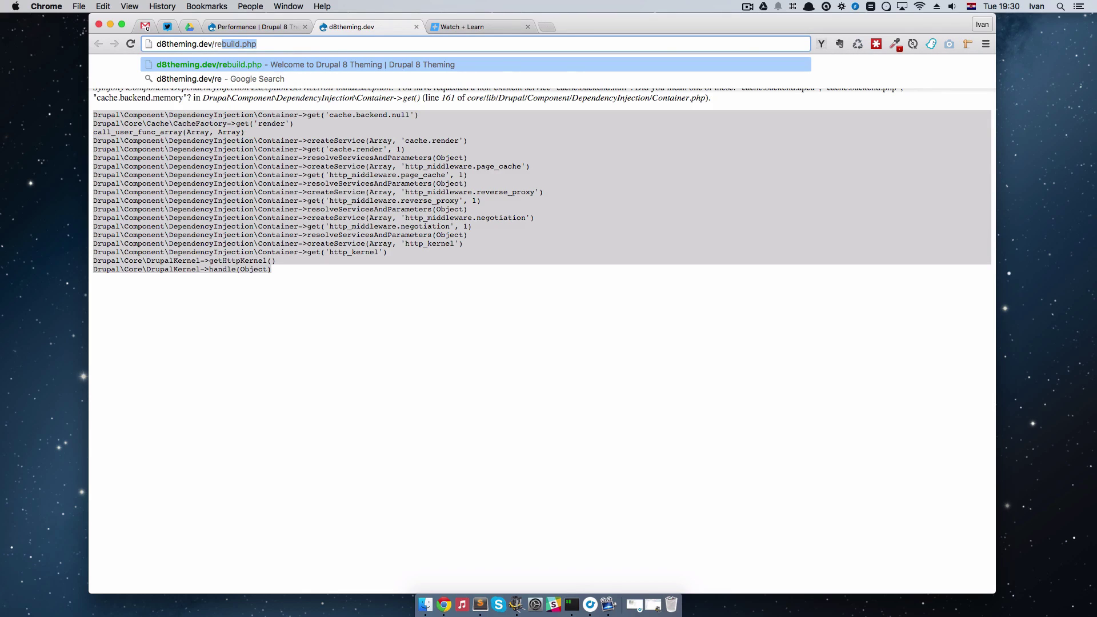
{"action": "key", "text": "Right"}
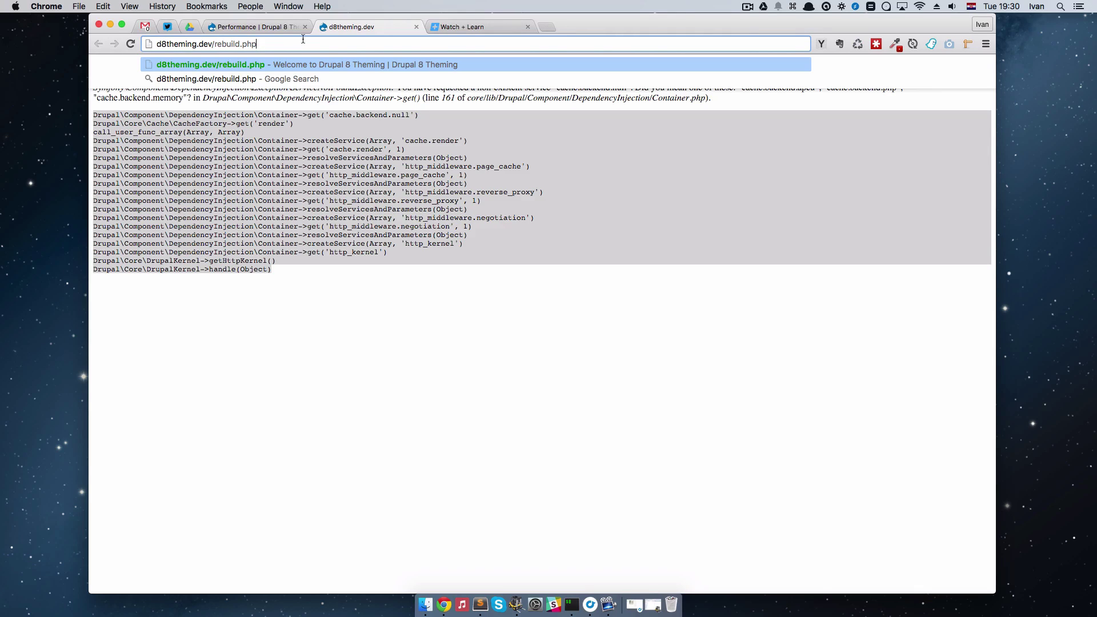
{"action": "key", "text": "Return"}
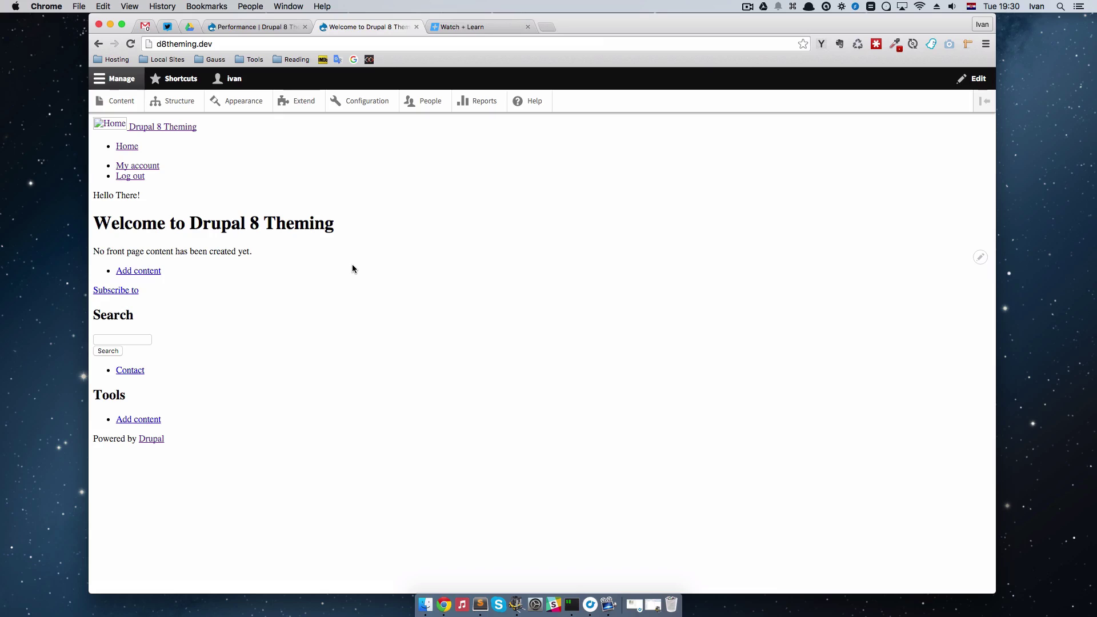
Step: Return to Sublime Text, open default.services.yml from sites/default and examine the debug and auto_reload options under twig.config
{"action": "key", "text": "ctrl+Left"}
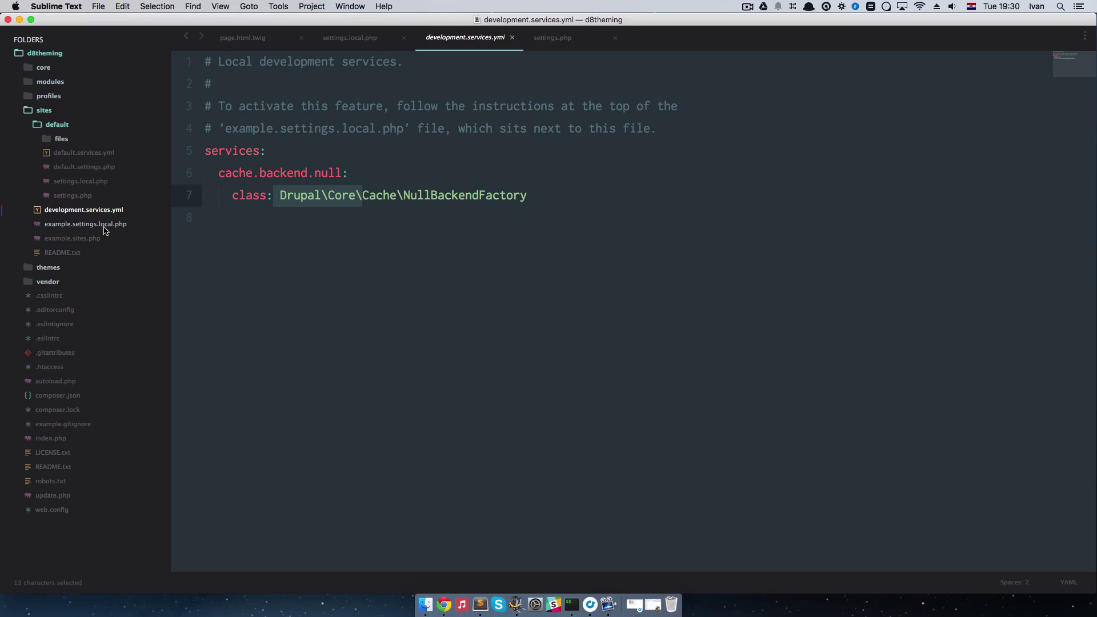
{"action": "left_click", "coordinate": [101, 152]}
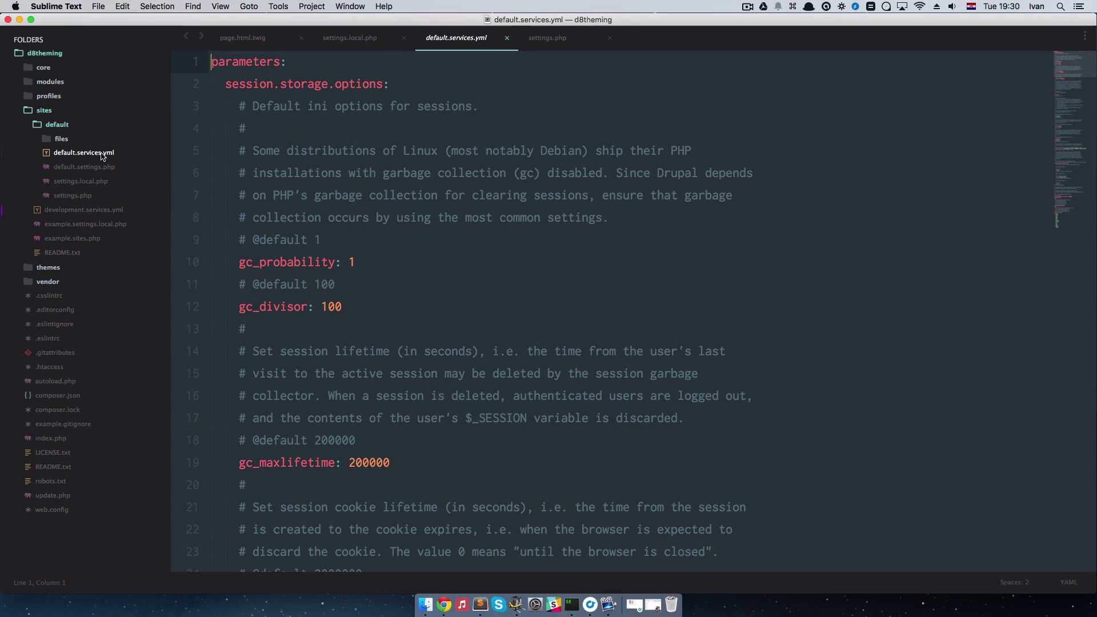
{"action": "scroll", "coordinate": [443, 260], "scroll_direction": "down", "scroll_amount": 10}
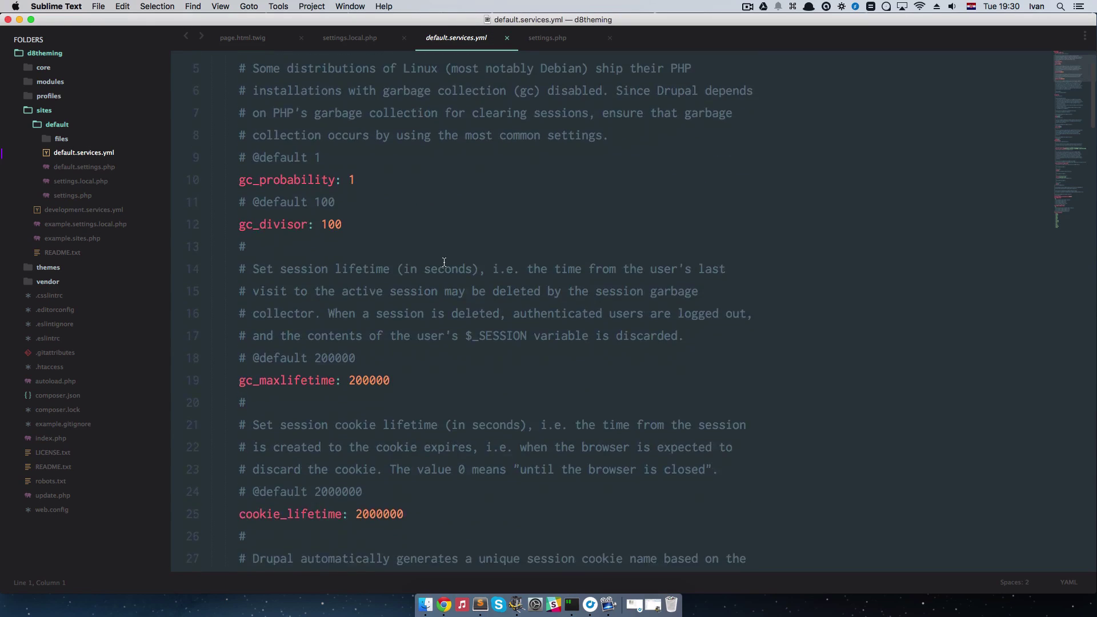
{"action": "scroll", "coordinate": [444, 262], "scroll_direction": "down", "scroll_amount": 3}
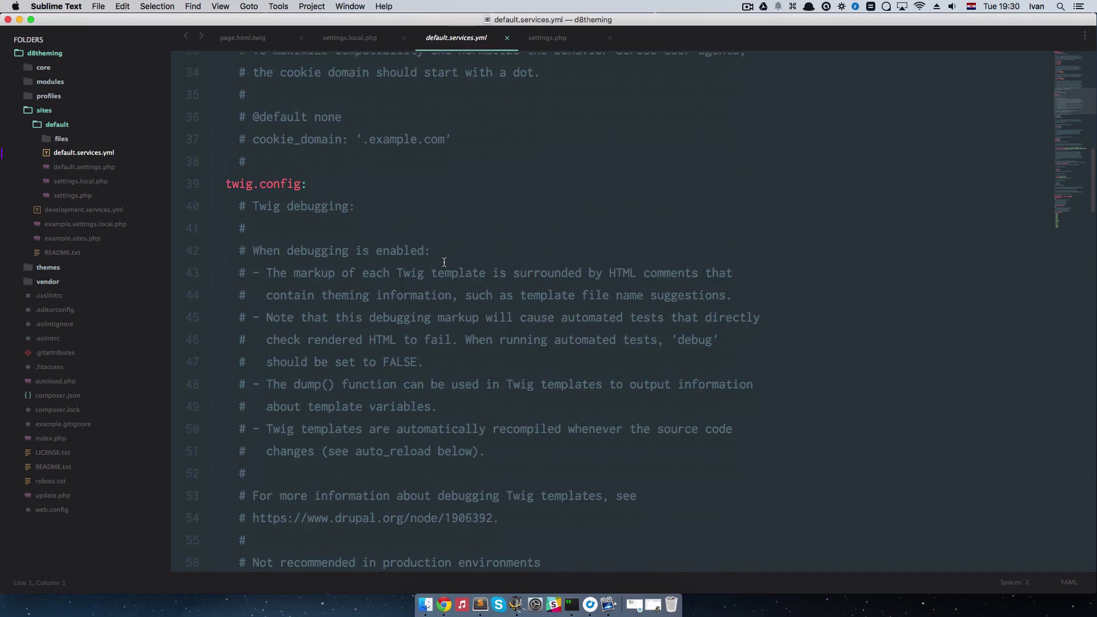
{"action": "left_click_drag", "start_coordinate": [226, 100], "coordinate": [307, 100]}
{"action": "scroll", "coordinate": [399, 318], "scroll_direction": "down", "scroll_amount": 4}
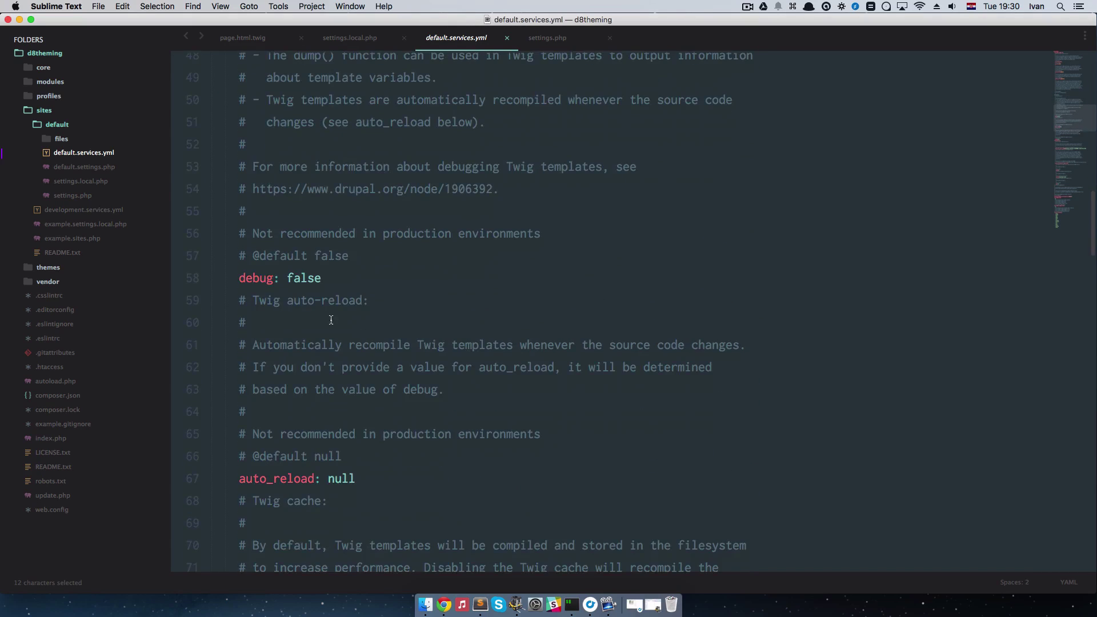
{"action": "left_click_drag", "start_coordinate": [238, 278], "coordinate": [317, 277]}
{"action": "scroll", "coordinate": [387, 395], "scroll_direction": "down", "scroll_amount": 2}
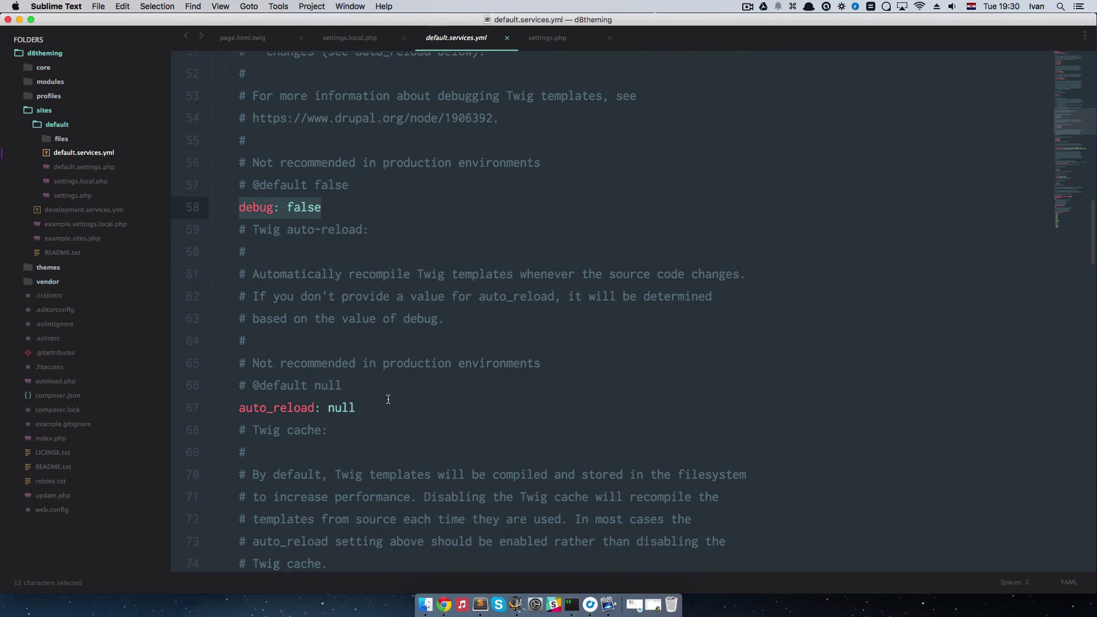
{"action": "left_click_drag", "start_coordinate": [238, 389], "coordinate": [357, 390]}
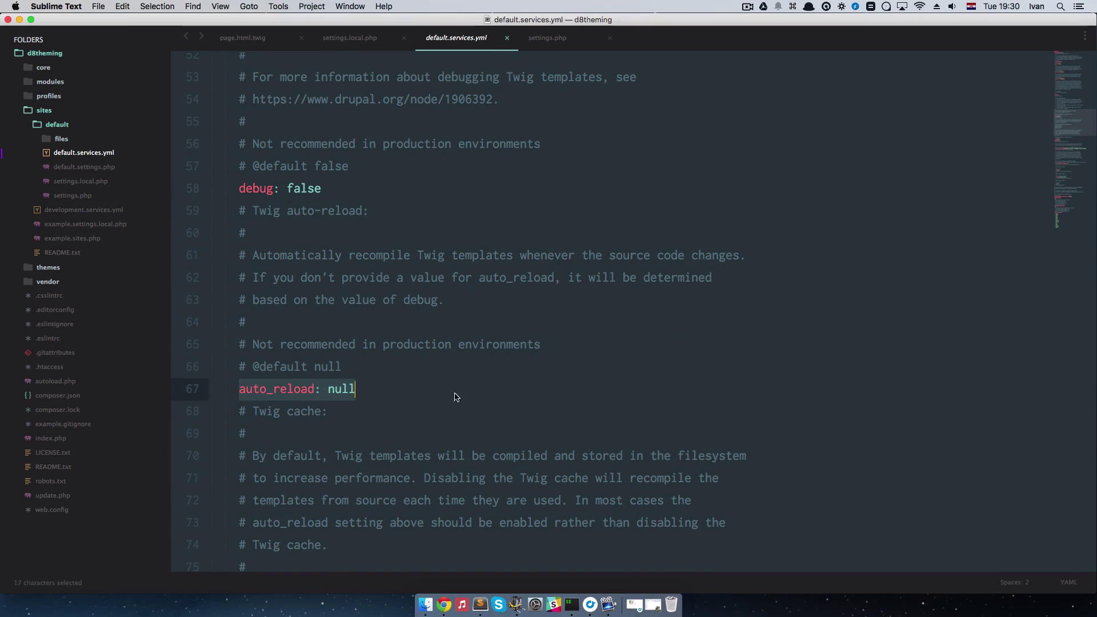
{"action": "left_click", "coordinate": [465, 344]}
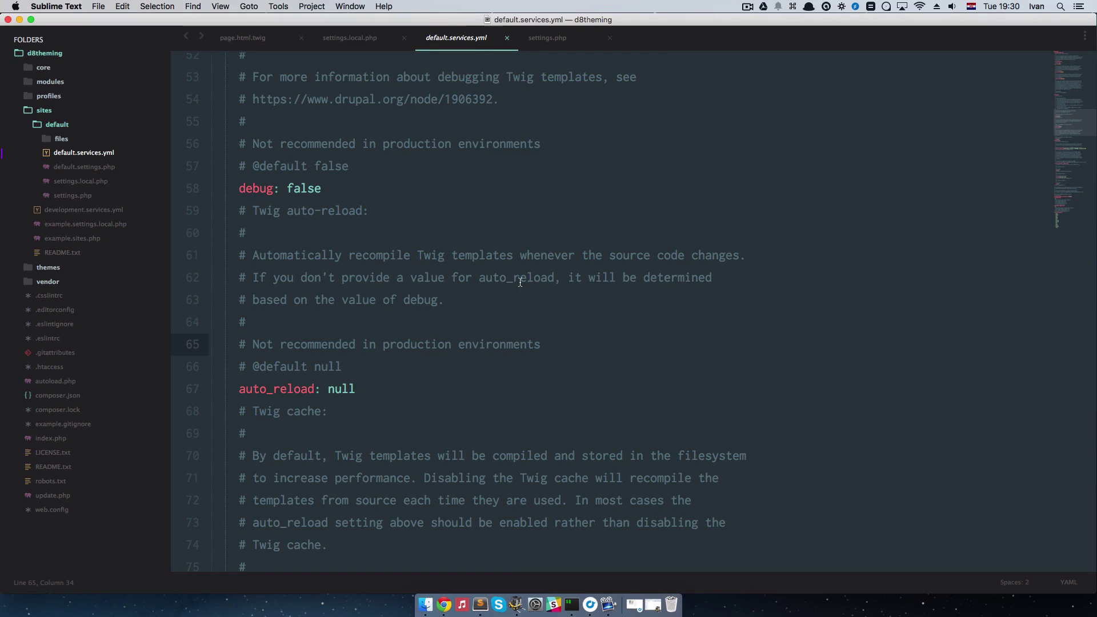
Step: Examine the Twig cache option in default.services.yml and go back over the debug and auto_reload settings above it
{"action": "scroll", "coordinate": [506, 289], "scroll_direction": "down", "scroll_amount": 3}
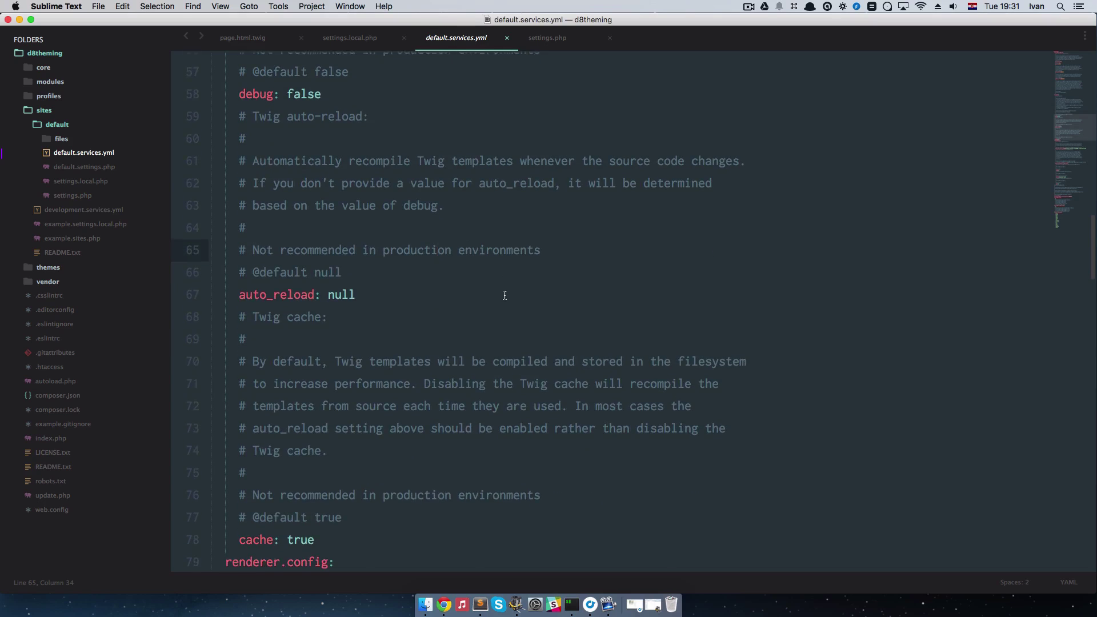
{"action": "scroll", "coordinate": [504, 296], "scroll_direction": "down", "scroll_amount": 2}
{"action": "left_click_drag", "start_coordinate": [237, 439], "coordinate": [315, 436]}
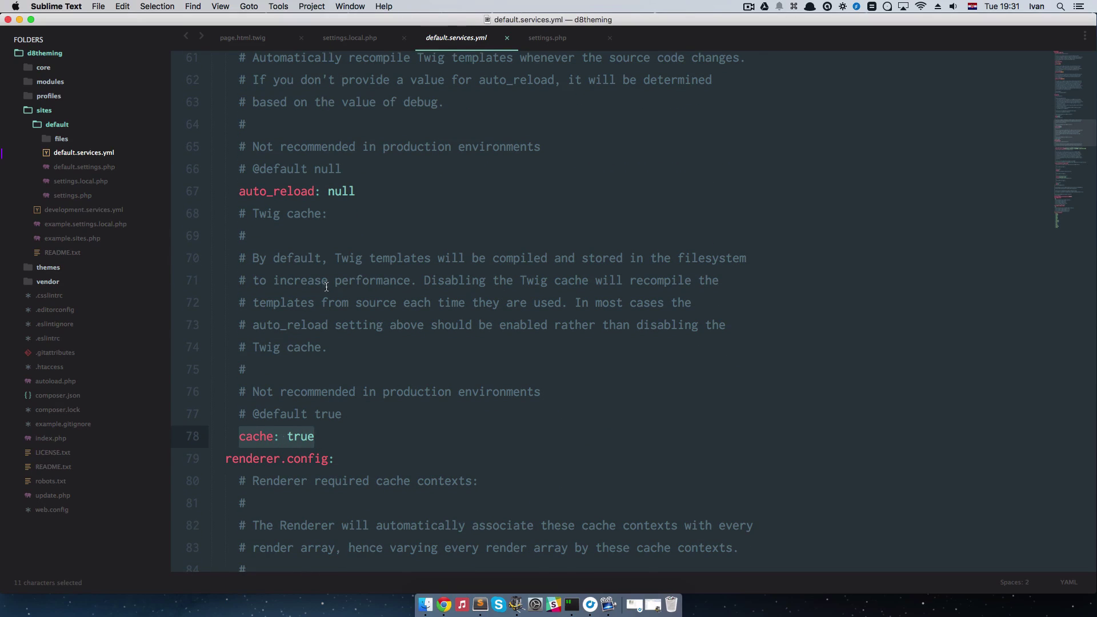
{"action": "scroll", "coordinate": [336, 394], "scroll_direction": "up", "scroll_amount": 1}
{"action": "scroll", "coordinate": [407, 390], "scroll_direction": "up", "scroll_amount": 3}
{"action": "scroll", "coordinate": [407, 391], "scroll_direction": "up", "scroll_amount": 5}
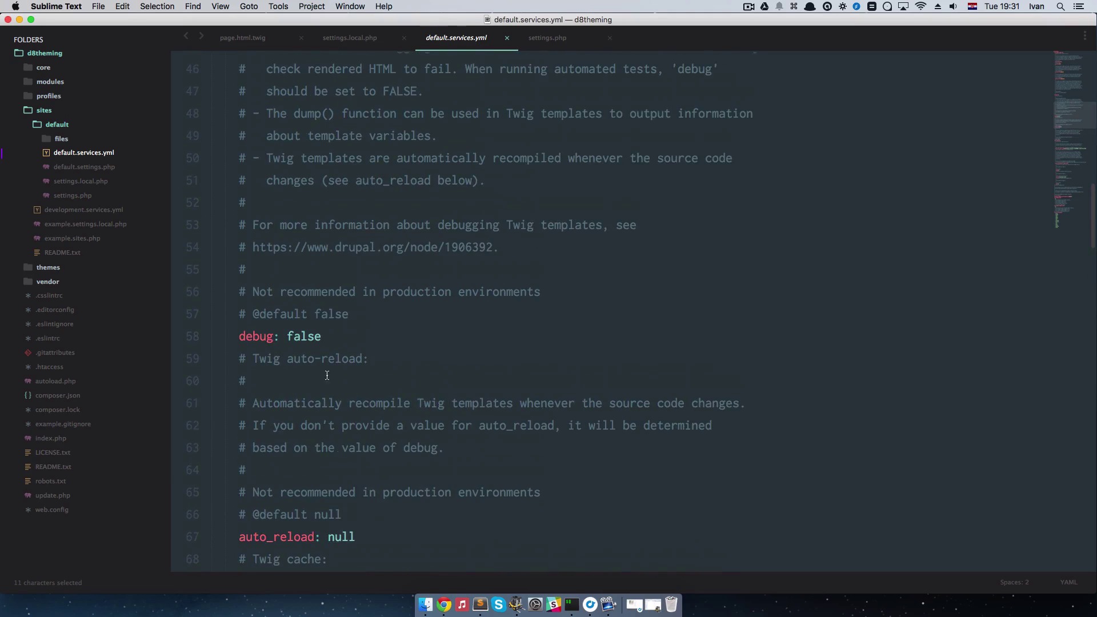
{"action": "scroll", "coordinate": [395, 375], "scroll_direction": "down", "scroll_amount": 1}
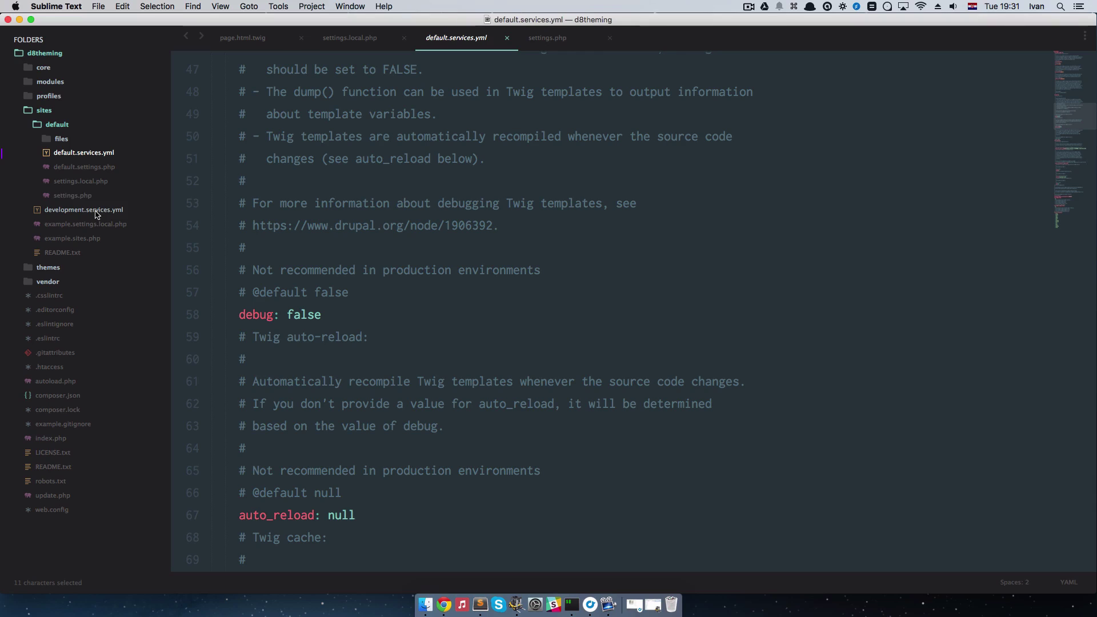
Step: Locate the top-level parameters key in default.services.yml and add a parameters: key at the end of development.services.yml
{"action": "scroll", "coordinate": [479, 269], "scroll_direction": "up", "scroll_amount": 3}
{"action": "scroll", "coordinate": [477, 291], "scroll_direction": "up", "scroll_amount": 4}
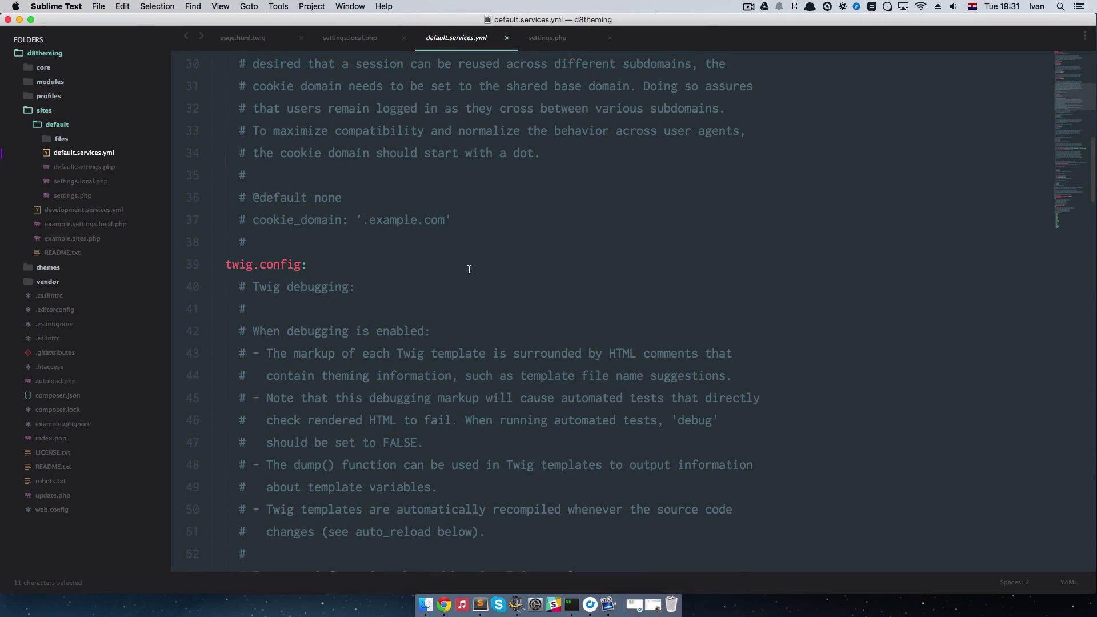
{"action": "scroll", "coordinate": [313, 242], "scroll_direction": "up", "scroll_amount": 1}
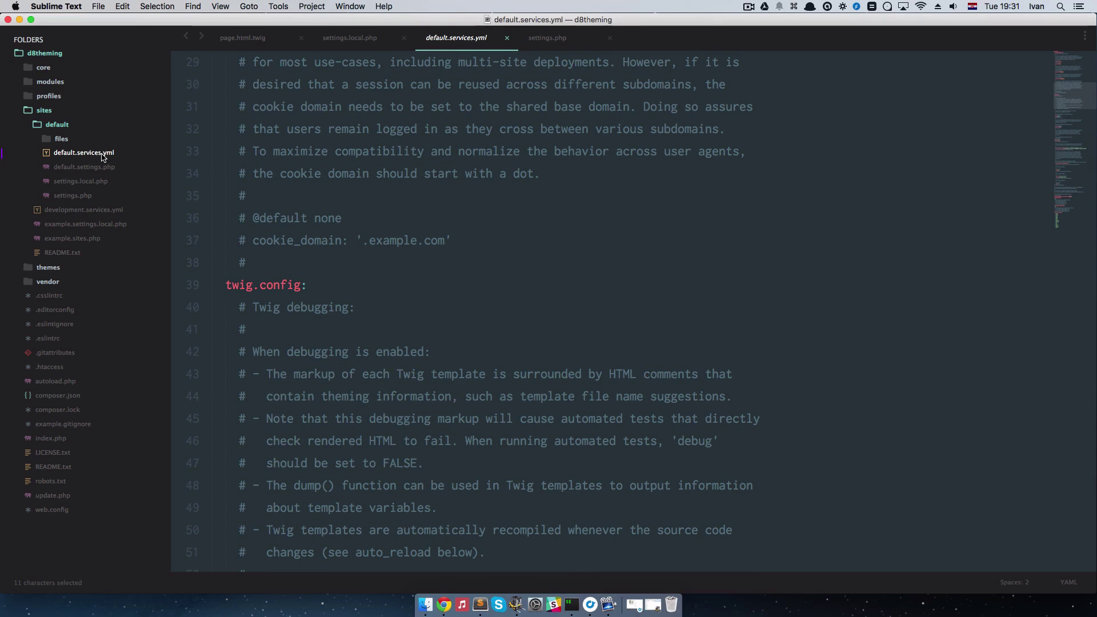
{"action": "scroll", "coordinate": [318, 191], "scroll_direction": "up", "scroll_amount": 10}
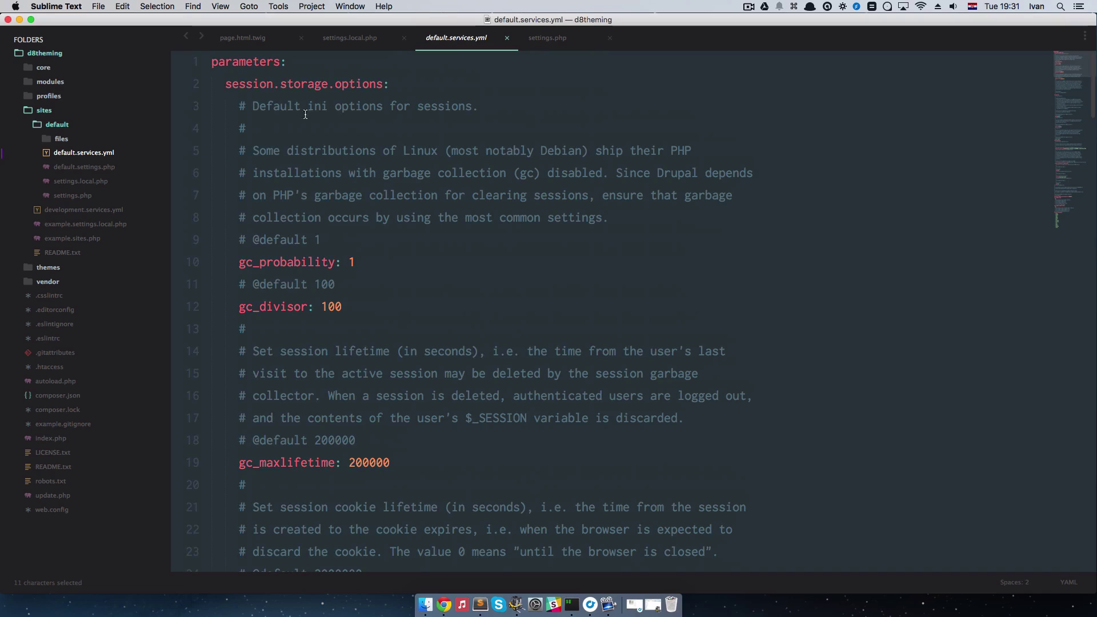
{"action": "left_click_drag", "start_coordinate": [213, 65], "coordinate": [285, 65]}
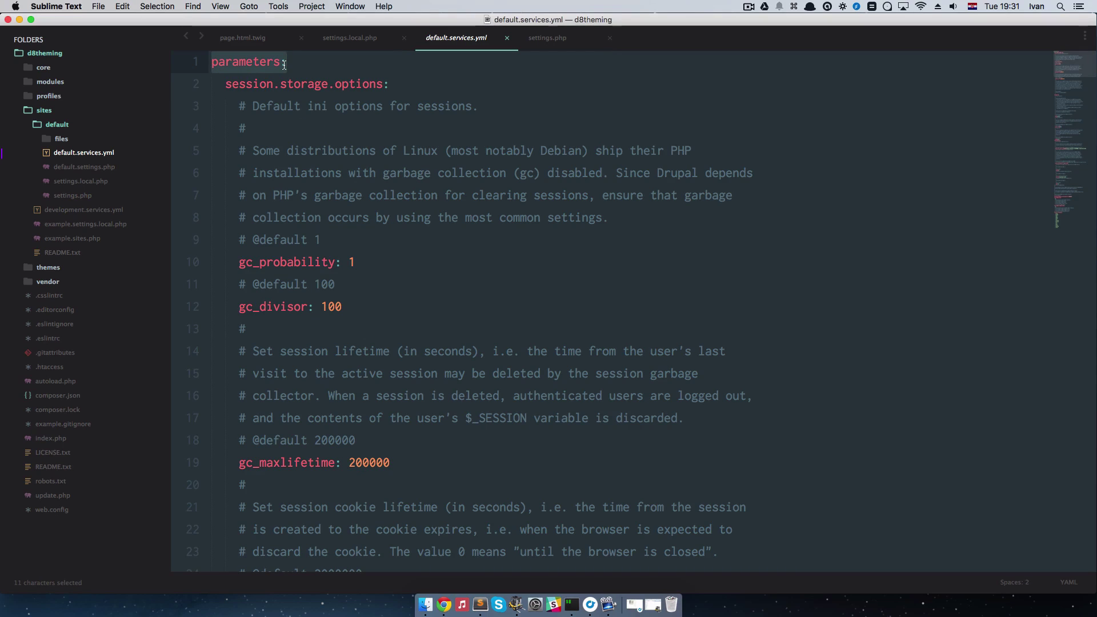
{"action": "left_click", "coordinate": [110, 211]}
{"action": "left_click", "coordinate": [210, 223]}
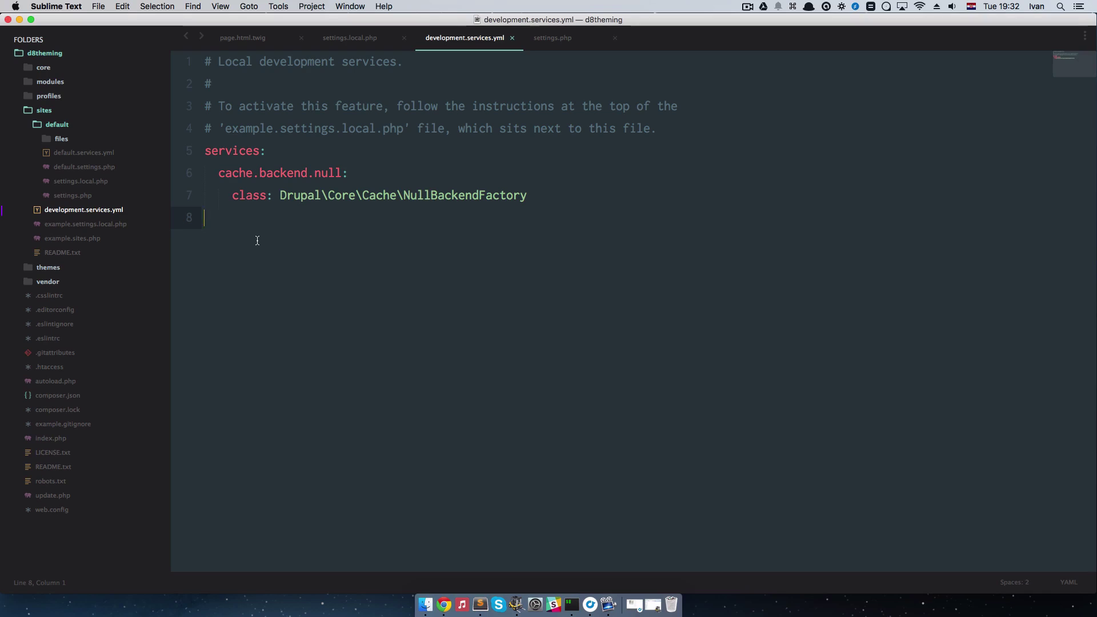
{"action": "type", "text": "parame"}
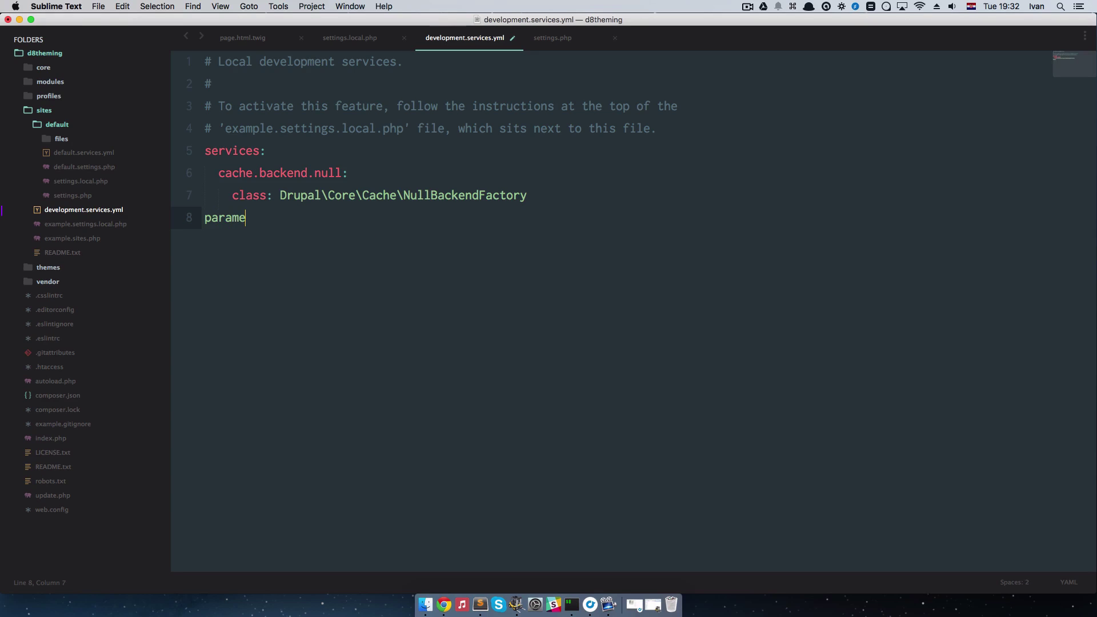
{"action": "type", "text": "ters:"}
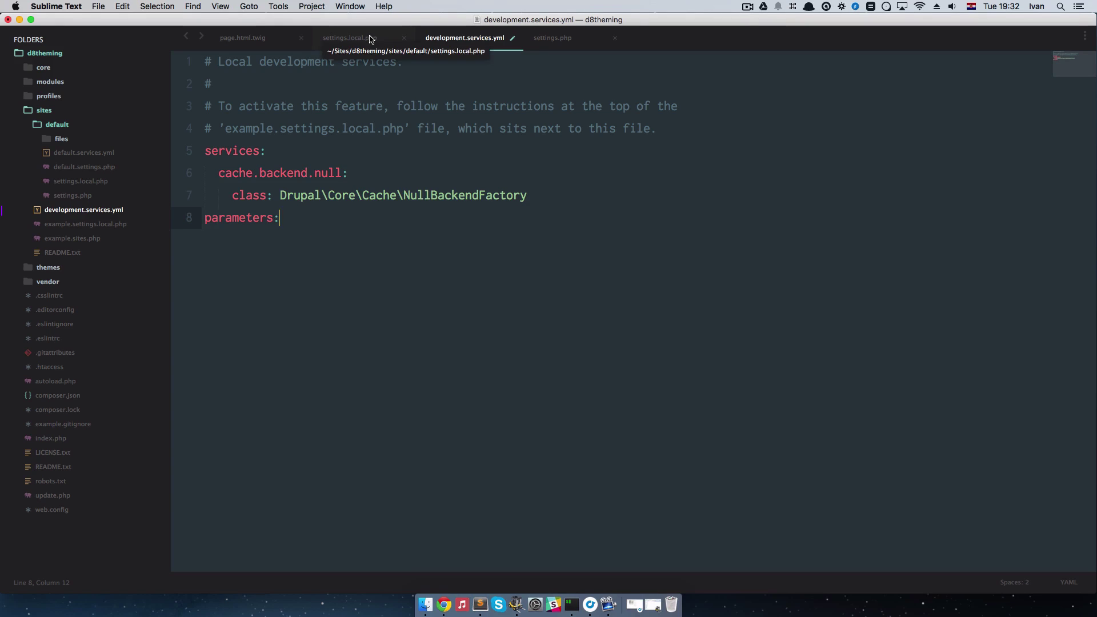
Step: Nest a twig.config: key under parameters in development.services.yml and start an indented line beneath it for its options
{"action": "key", "text": "Return"}
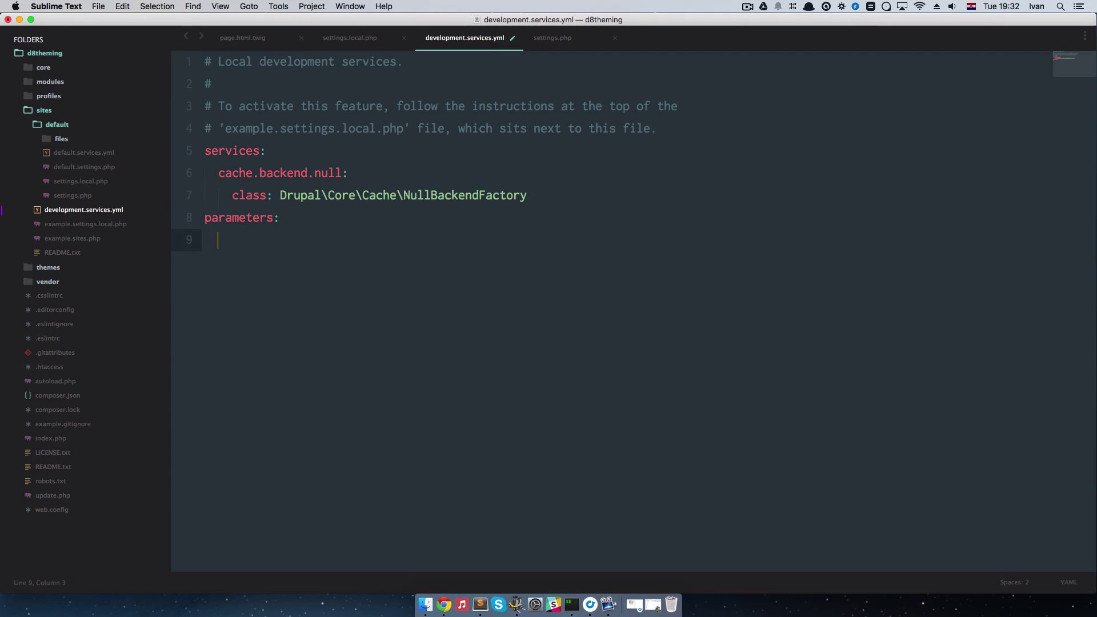
{"action": "type", "text": "twig"}
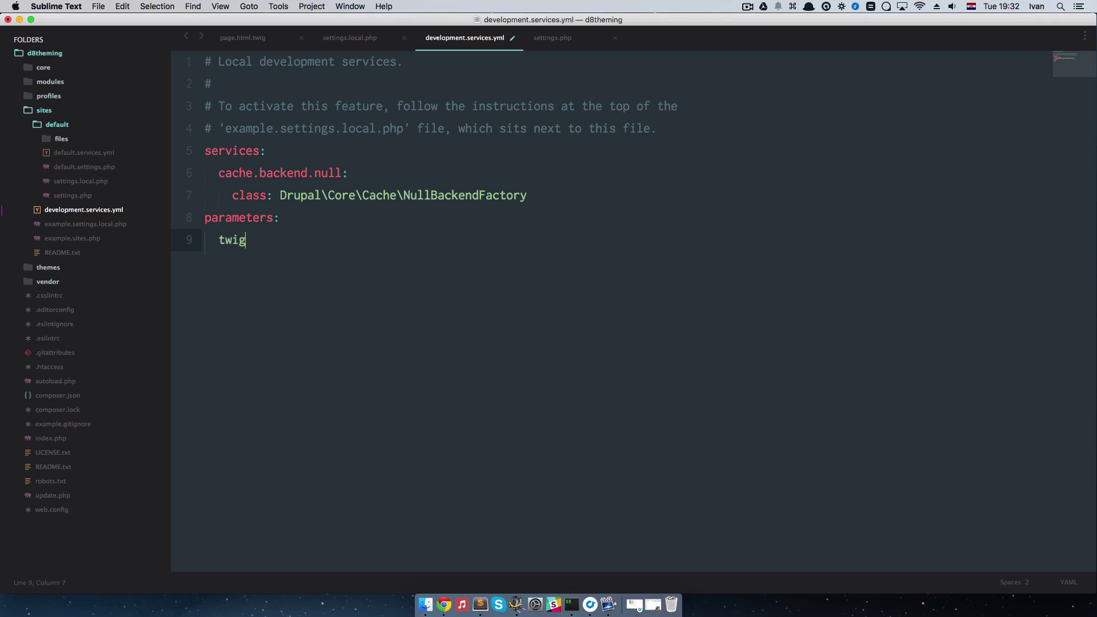
{"action": "type", "text": ".co"}
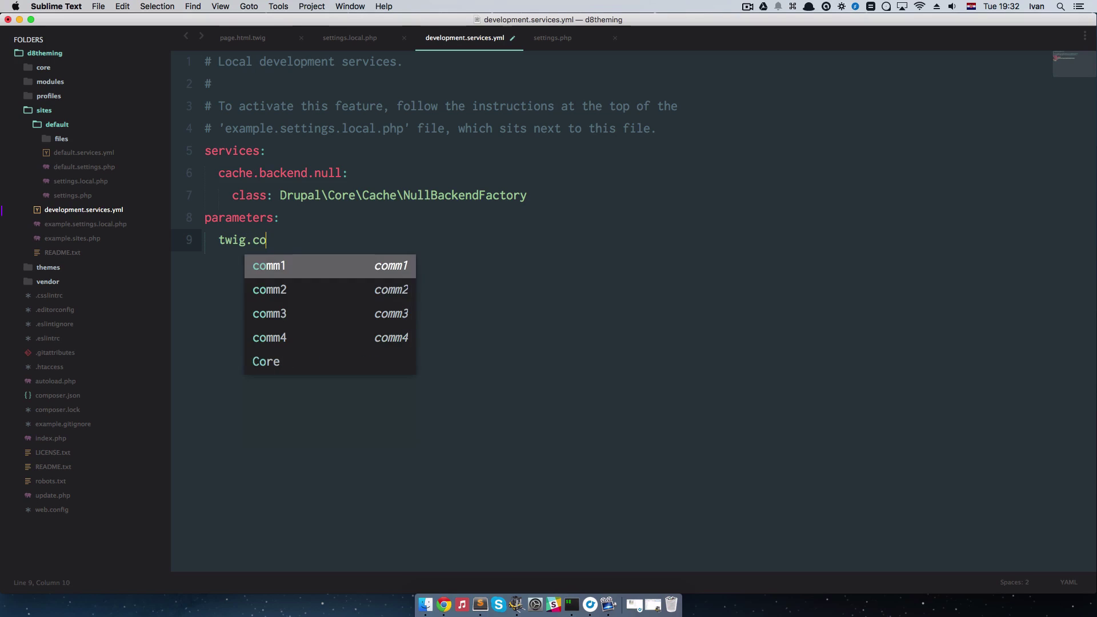
{"action": "type", "text": "nfig:"}
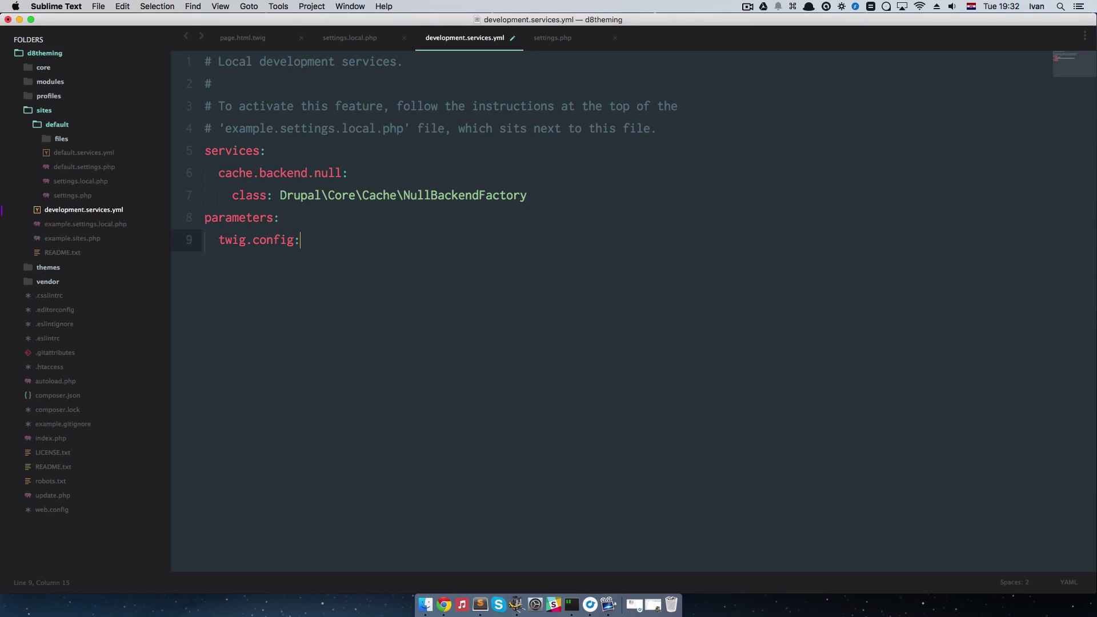
{"action": "key", "text": "Return"}
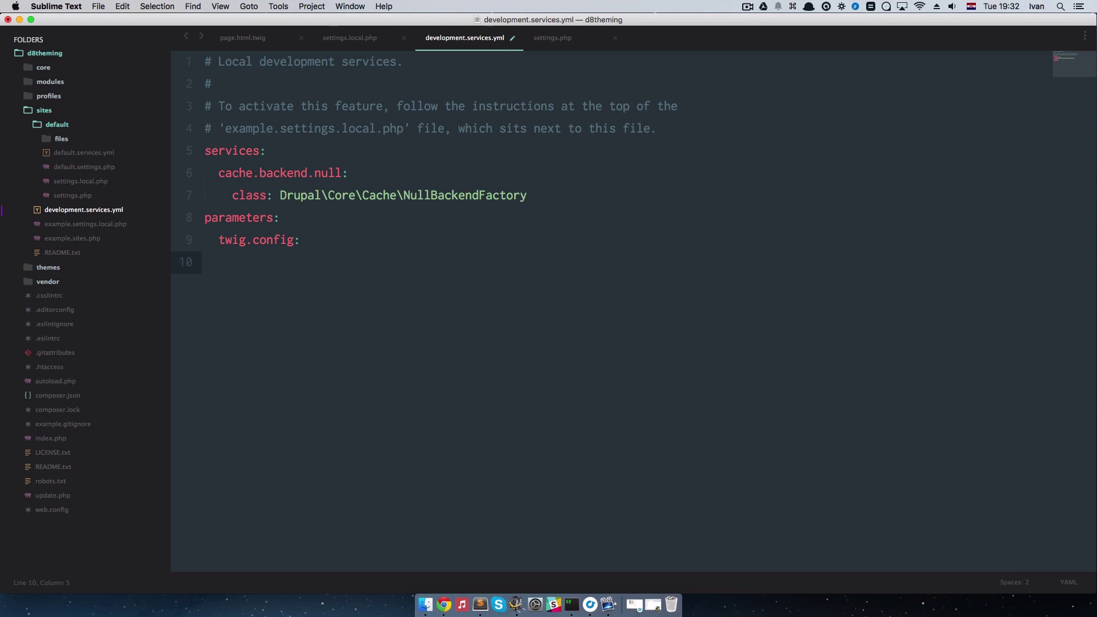
{"action": "left_click", "coordinate": [364, 44]}
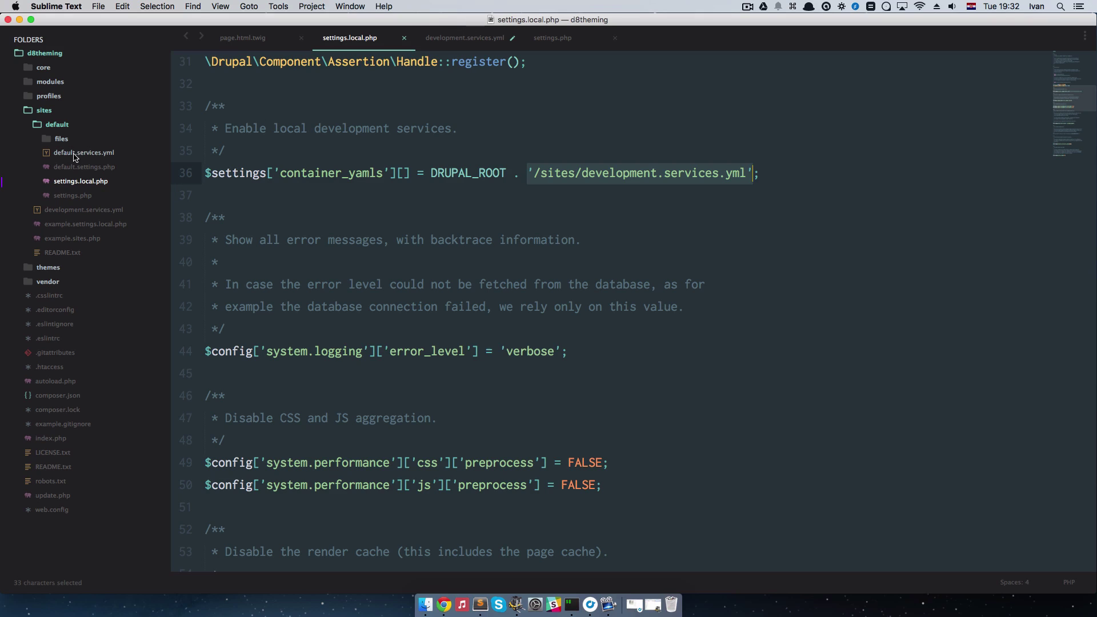
{"action": "left_click", "coordinate": [466, 40]}
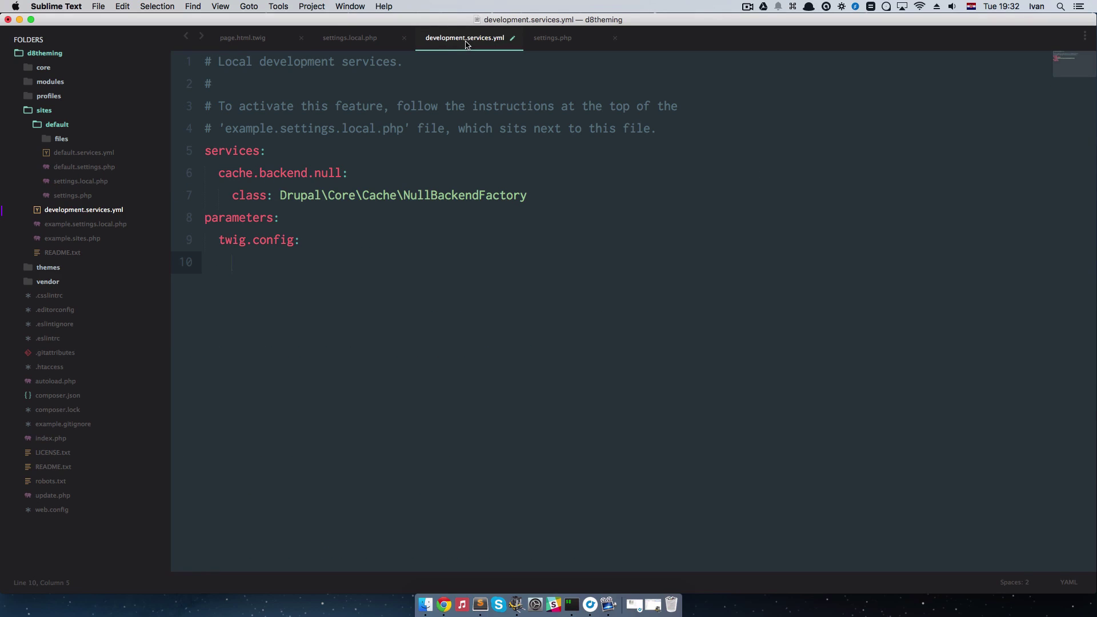
Step: Review the debug option in default.services.yml, then add debug: true under twig.config in development.services.yml and save the file
{"action": "left_click", "coordinate": [108, 154]}
{"action": "scroll", "coordinate": [419, 384], "scroll_direction": "down", "scroll_amount": 15}
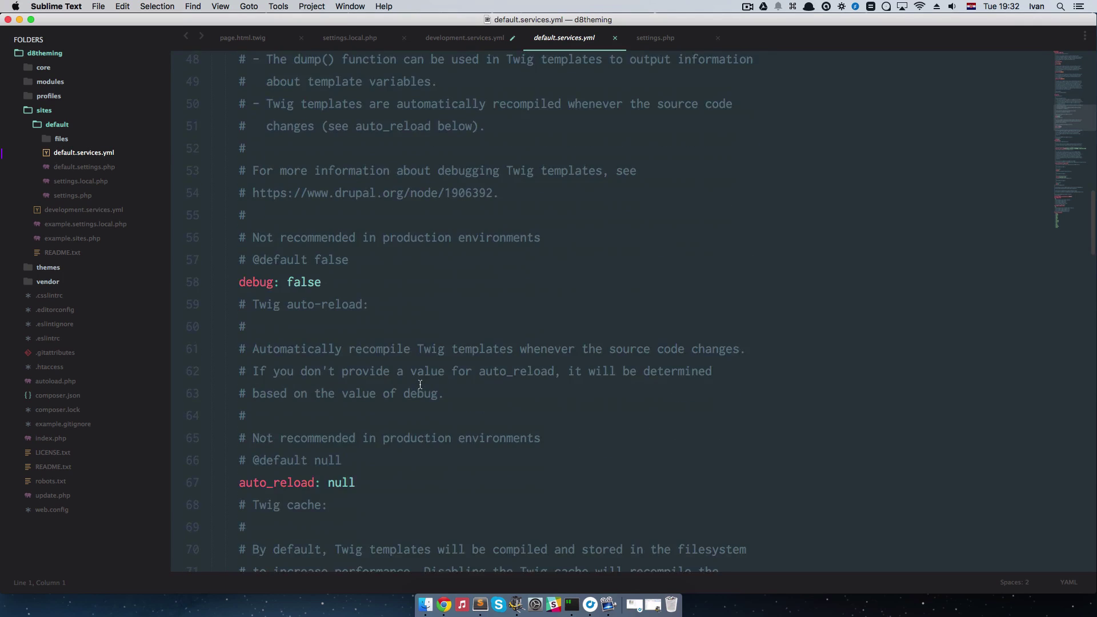
{"action": "scroll", "coordinate": [419, 385], "scroll_direction": "up", "scroll_amount": 4}
{"action": "scroll", "coordinate": [420, 384], "scroll_direction": "down", "scroll_amount": 2}
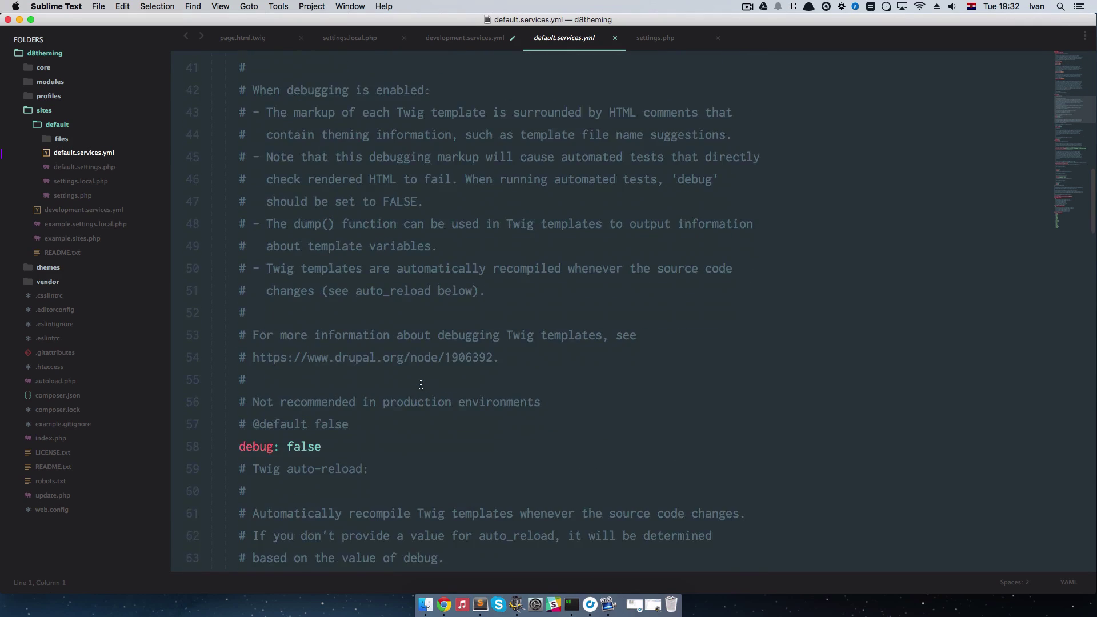
{"action": "scroll", "coordinate": [420, 385], "scroll_direction": "down", "scroll_amount": 3}
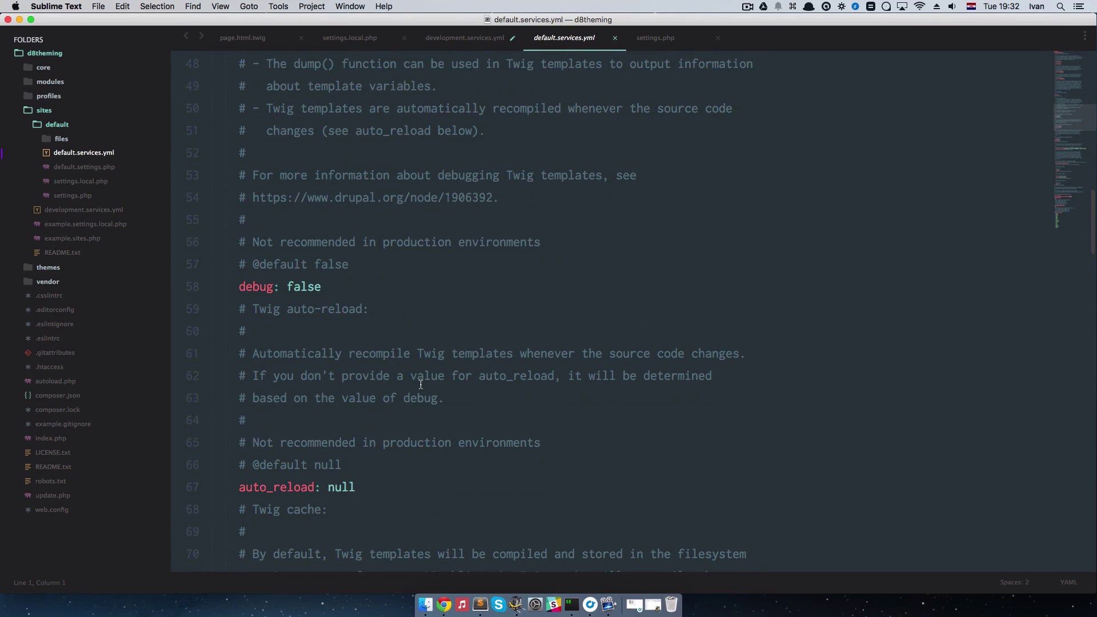
{"action": "left_click", "coordinate": [466, 39]}
{"action": "type", "text": "d"}
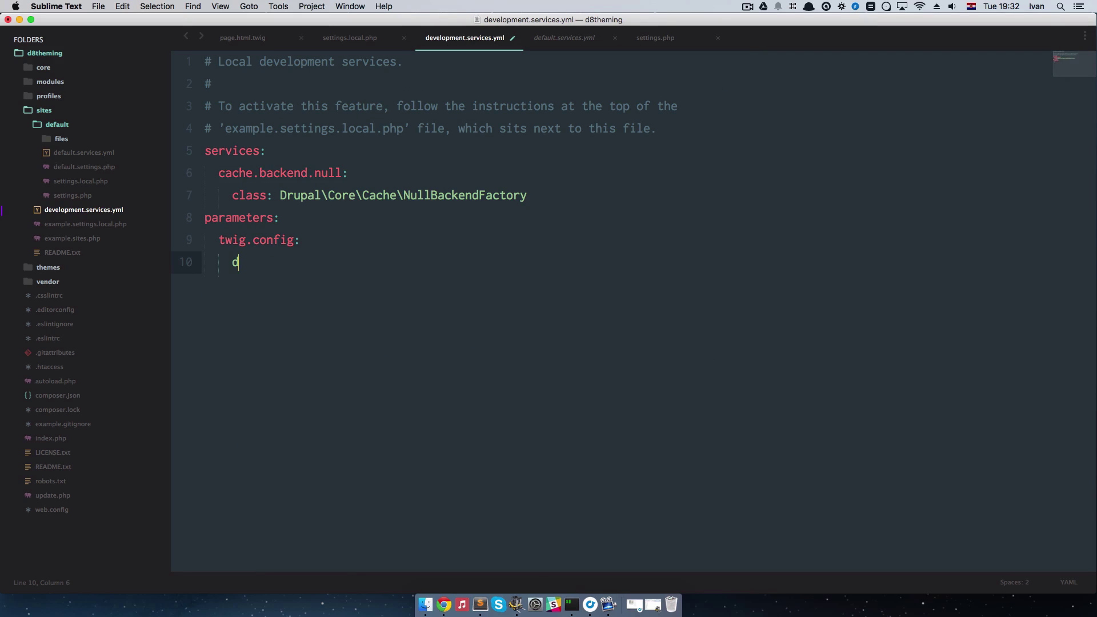
{"action": "type", "text": "ebug: "}
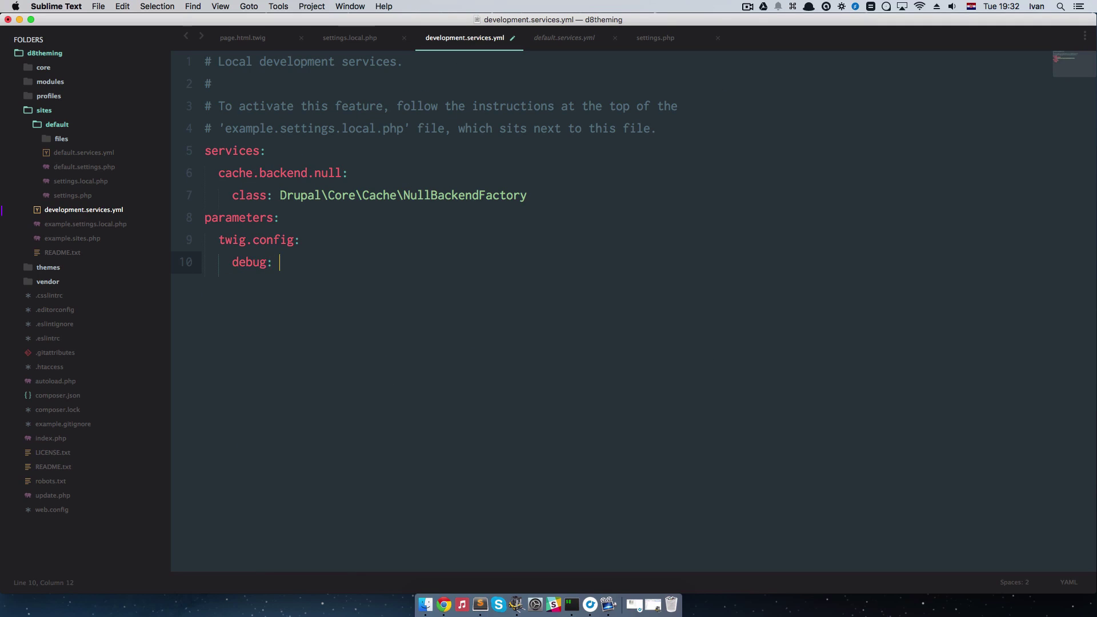
{"action": "type", "text": "true"}
{"action": "key", "text": "super+s"}
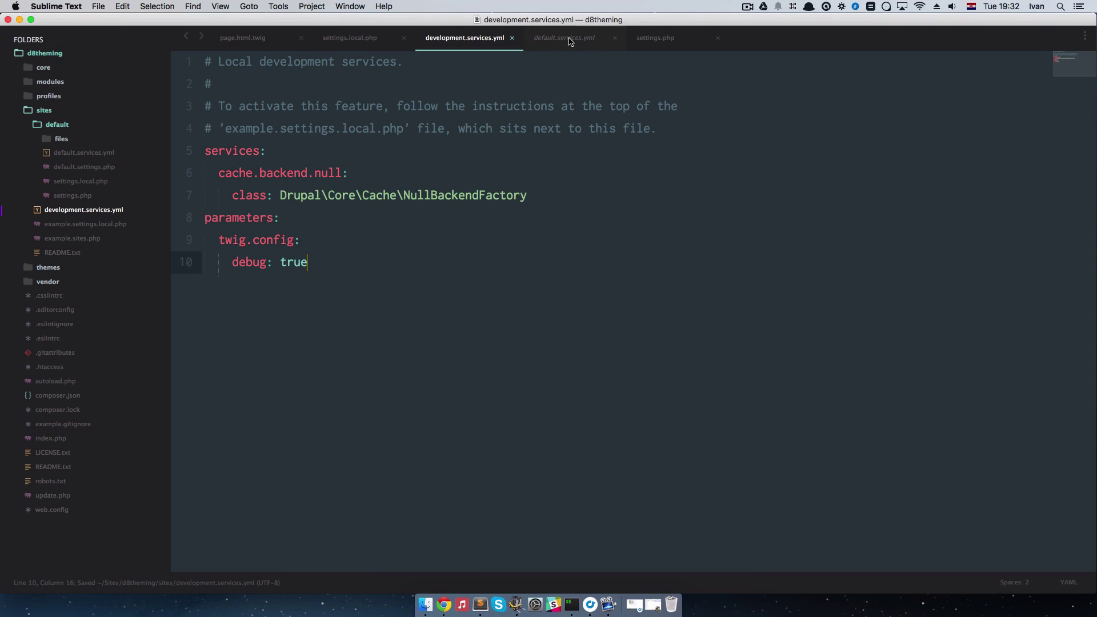
Step: Add an auto-reload: true line beneath the debug option under twig.config in development.services.yml
{"action": "key", "text": "Return"}
{"action": "type", "text": "au"}
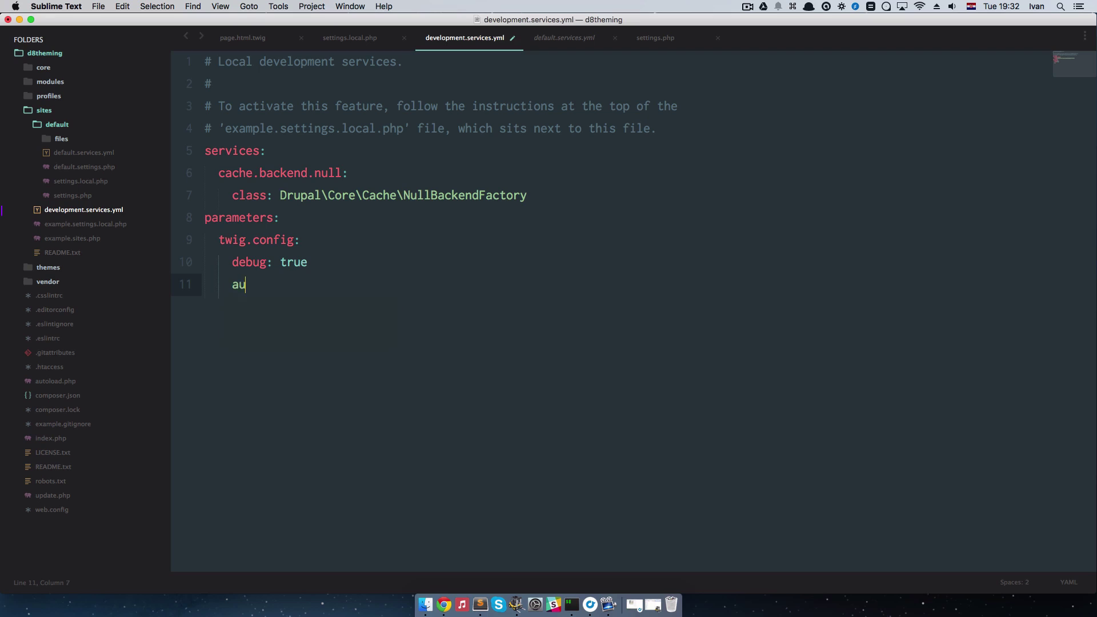
{"action": "type", "text": "to-reload: true"}
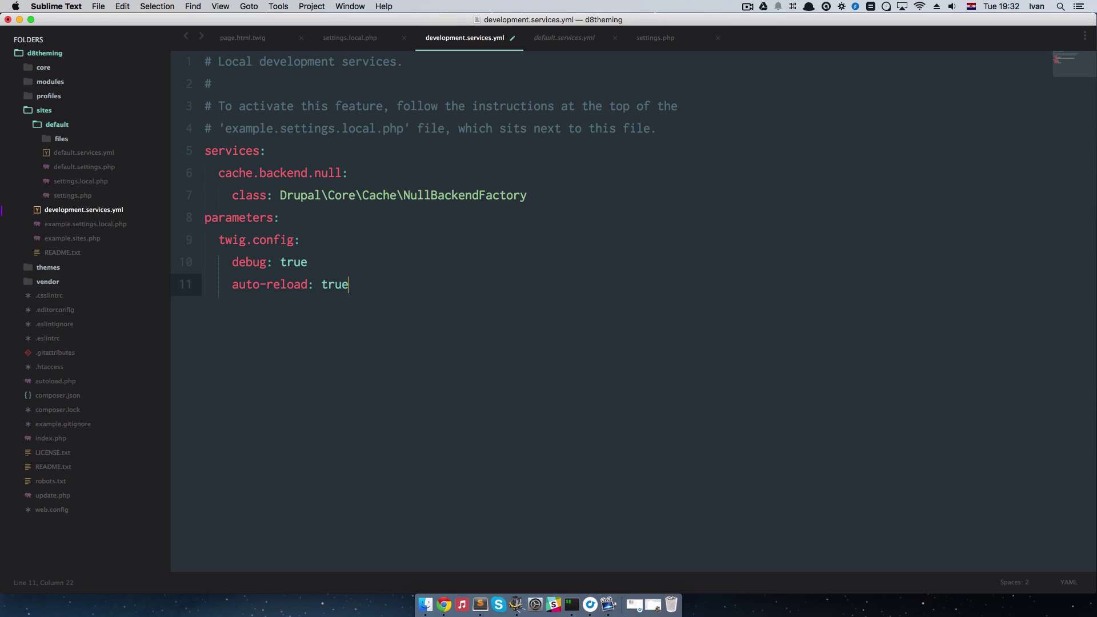
Step: Check the Twig cache option in default.services.yml, then add cache: false under twig.config in development.services.yml and save
{"action": "key", "text": "Return"}
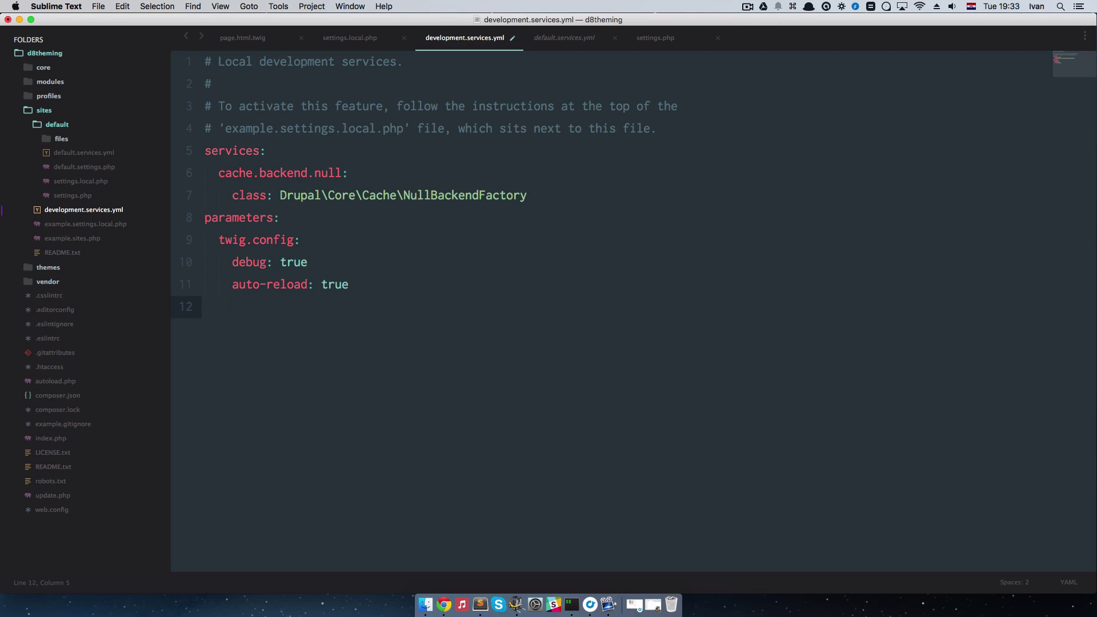
{"action": "left_click", "coordinate": [562, 35]}
{"action": "scroll", "coordinate": [448, 352], "scroll_direction": "down", "scroll_amount": 4}
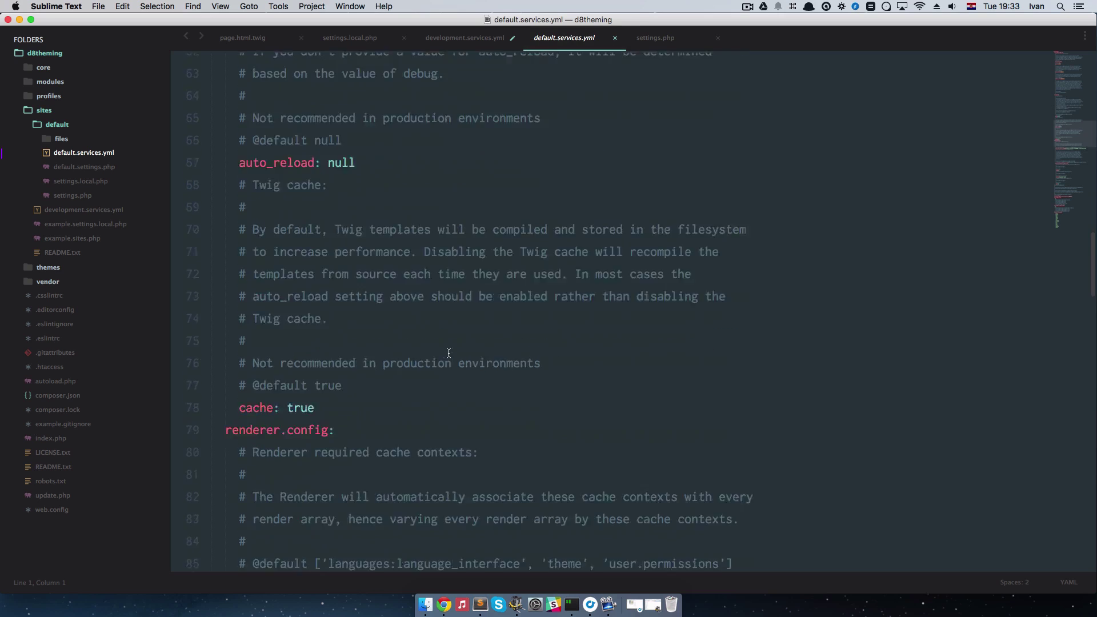
{"action": "scroll", "coordinate": [448, 352], "scroll_direction": "down", "scroll_amount": 5}
{"action": "scroll", "coordinate": [449, 352], "scroll_direction": "up", "scroll_amount": 4}
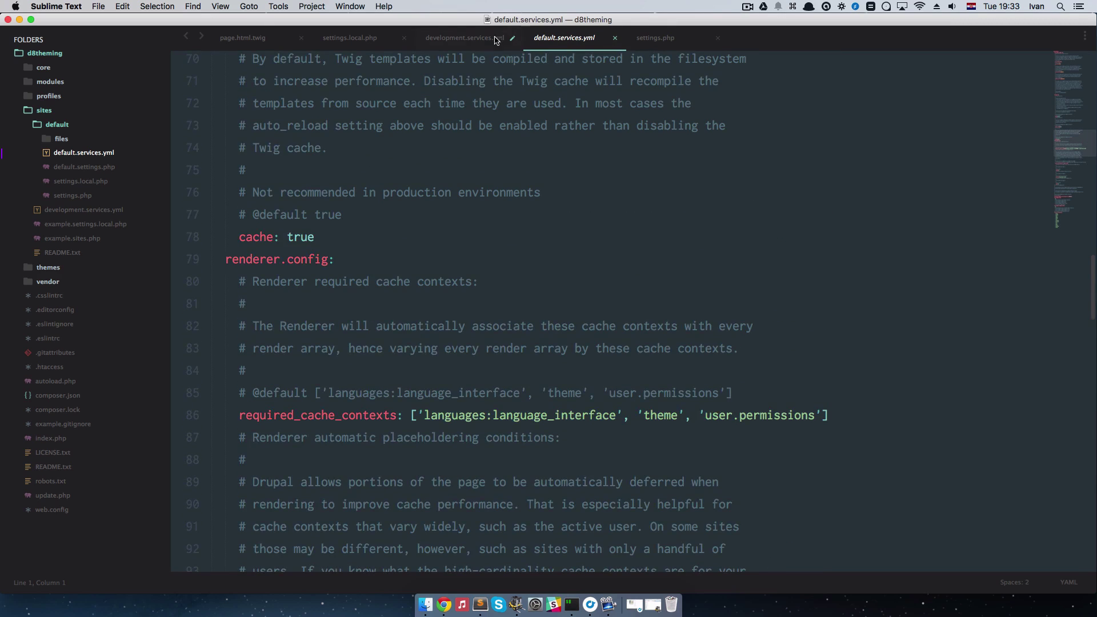
{"action": "left_click", "coordinate": [496, 39]}
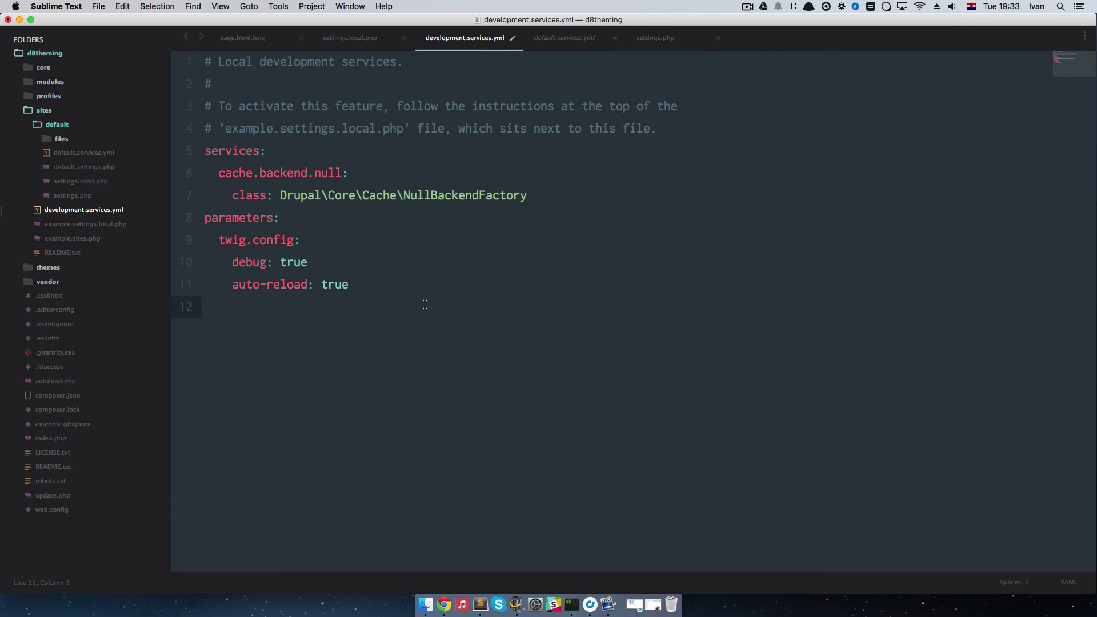
{"action": "type", "text": "cache"}
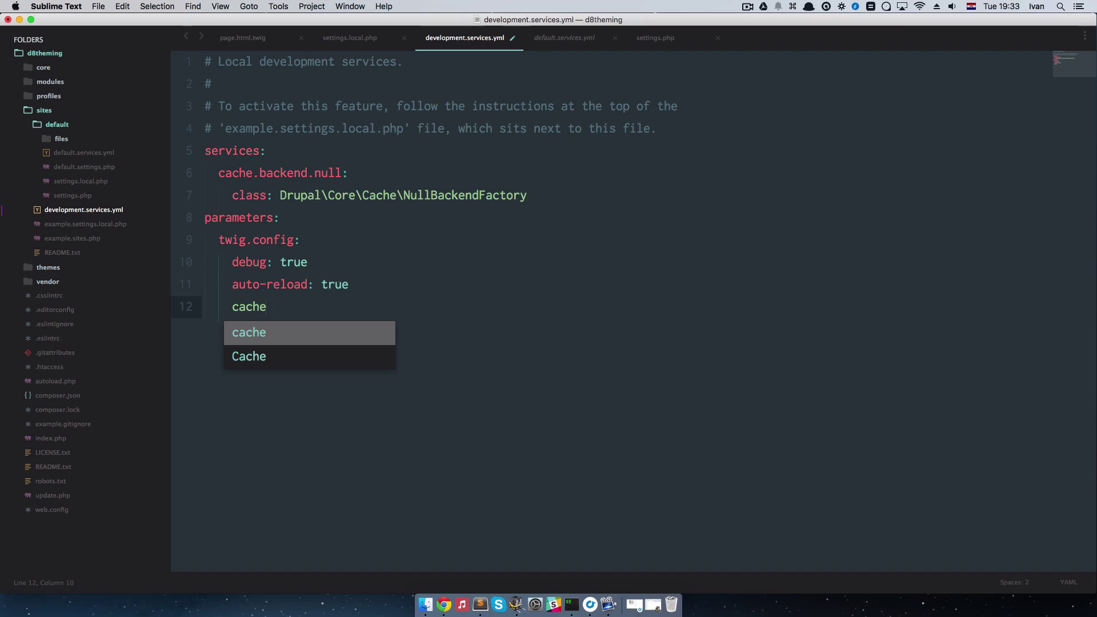
{"action": "type", "text": ": false"}
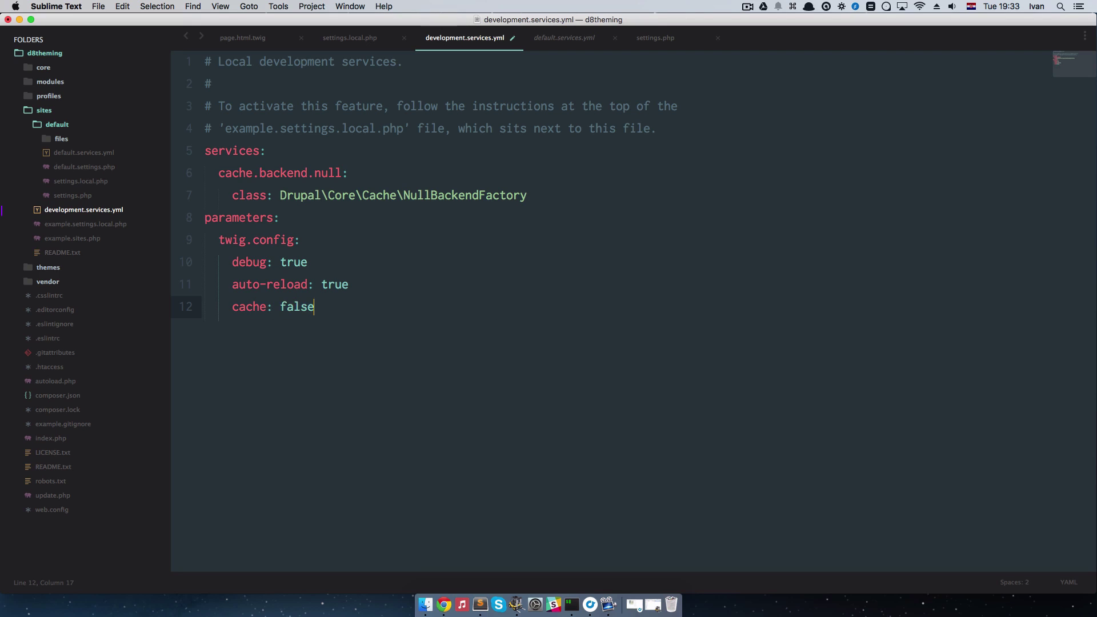
{"action": "key", "text": "super+s"}
Step: Switch to Chrome, reload the d8theming.dev front page and inspect its markup in the developer tools' Elements view
{"action": "key", "text": "super+Tab"}
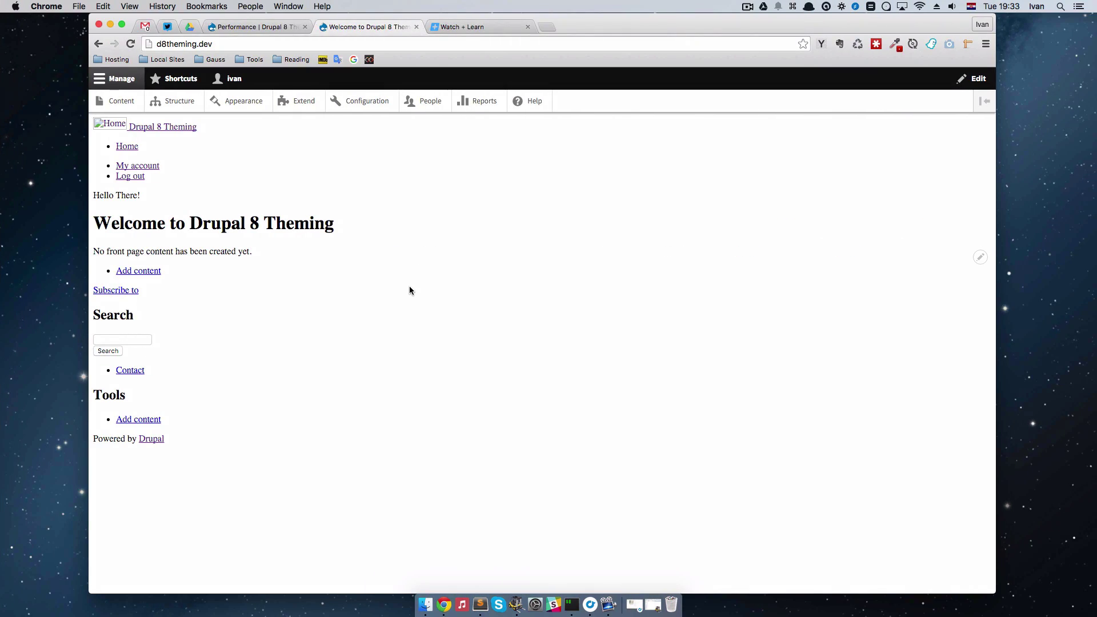
{"action": "key", "text": "super+r"}
{"action": "key", "text": "super+alt+j"}
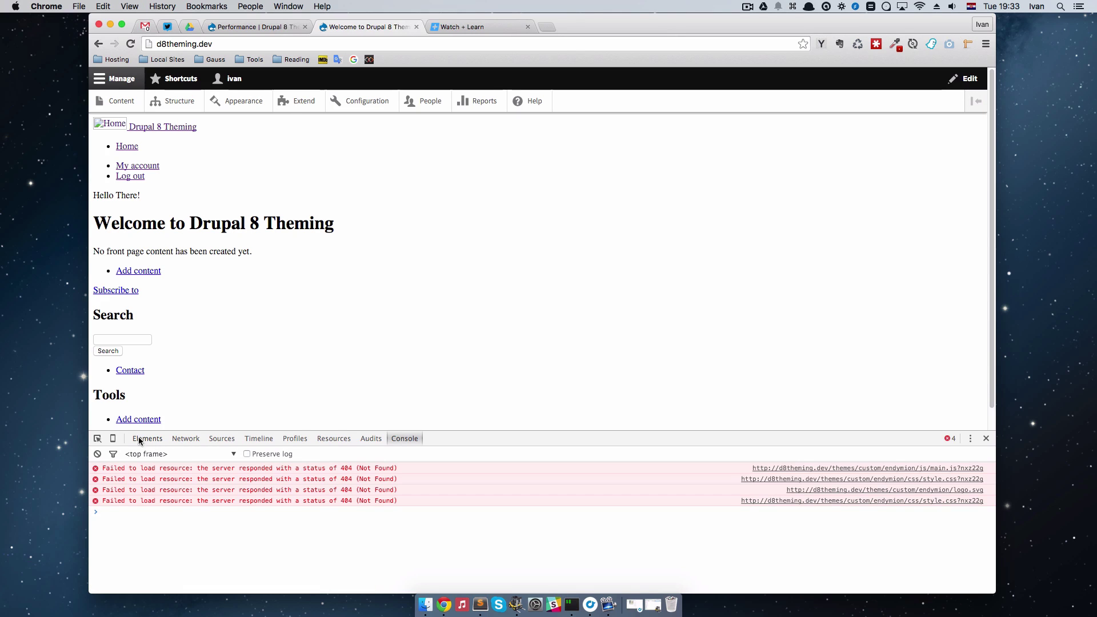
{"action": "left_click", "coordinate": [138, 439]}
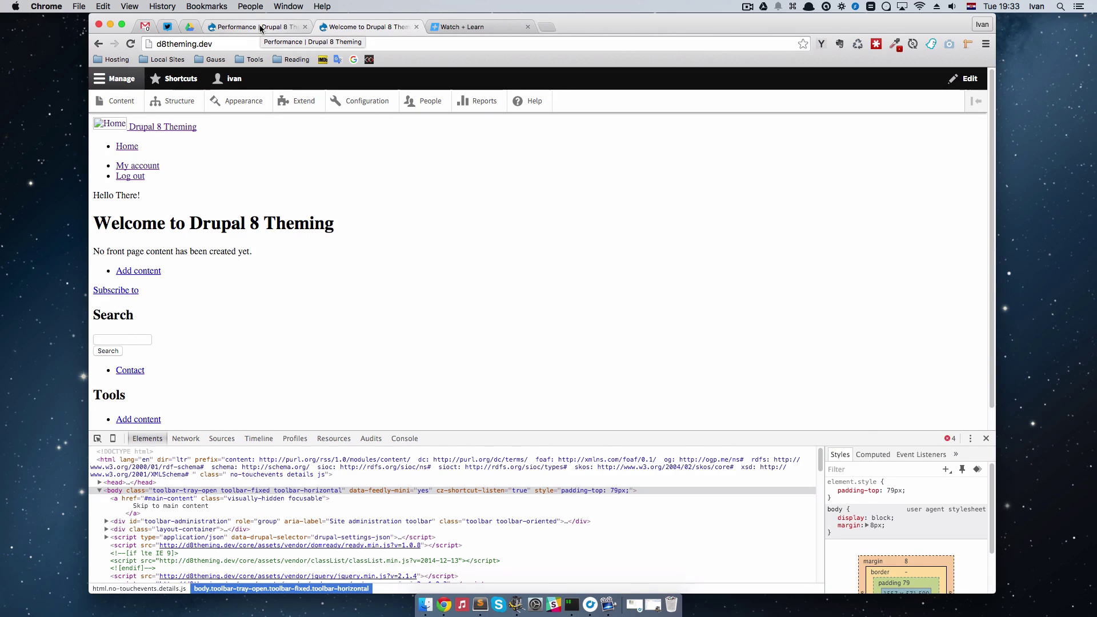
Step: Clear all Drupal caches from the Performance page and reload the d8theming.dev front page
{"action": "left_click", "coordinate": [260, 28]}
{"action": "left_click", "coordinate": [186, 244]}
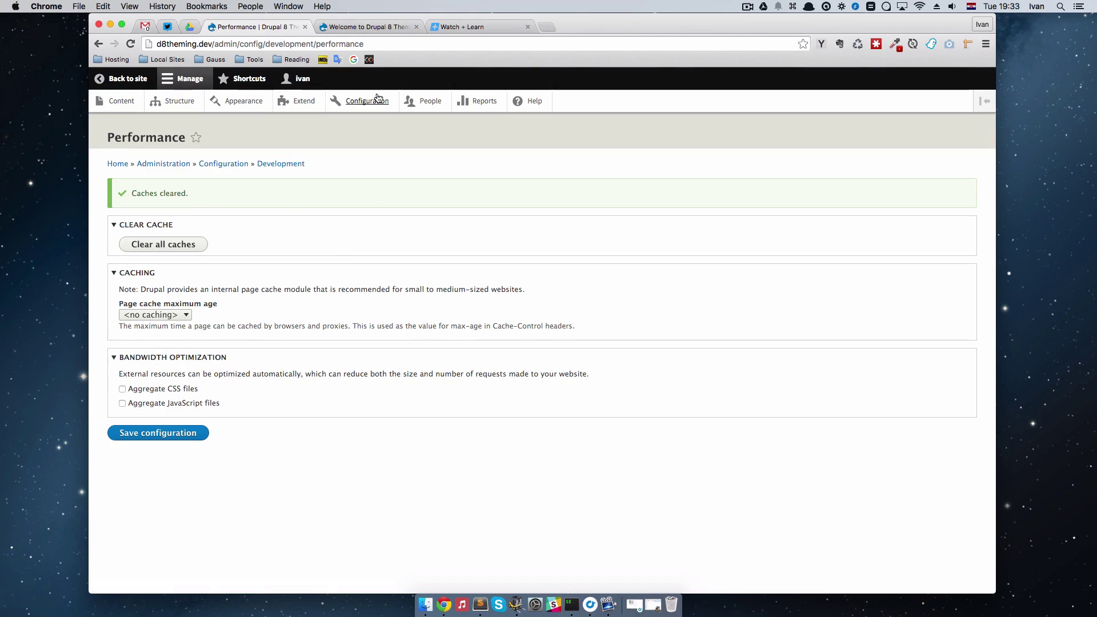
{"action": "left_click", "coordinate": [372, 27]}
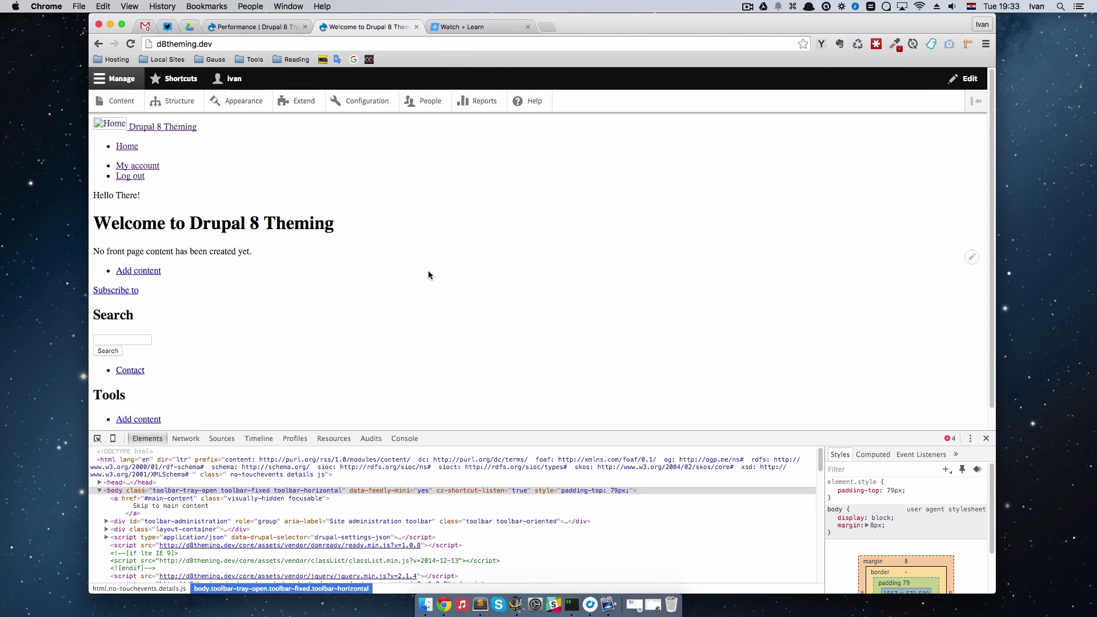
{"action": "key", "text": "super+r"}
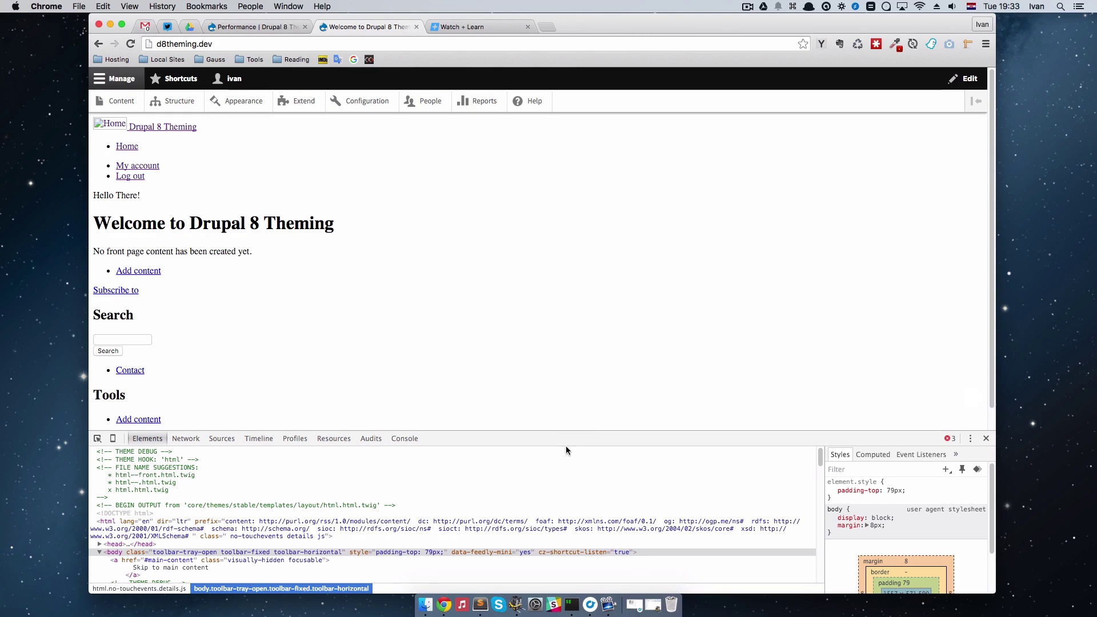
Step: Switch to Sublime Text, highlight the debug: true line in development.services.yml and return to Chrome
{"action": "key", "text": "super+Tab"}
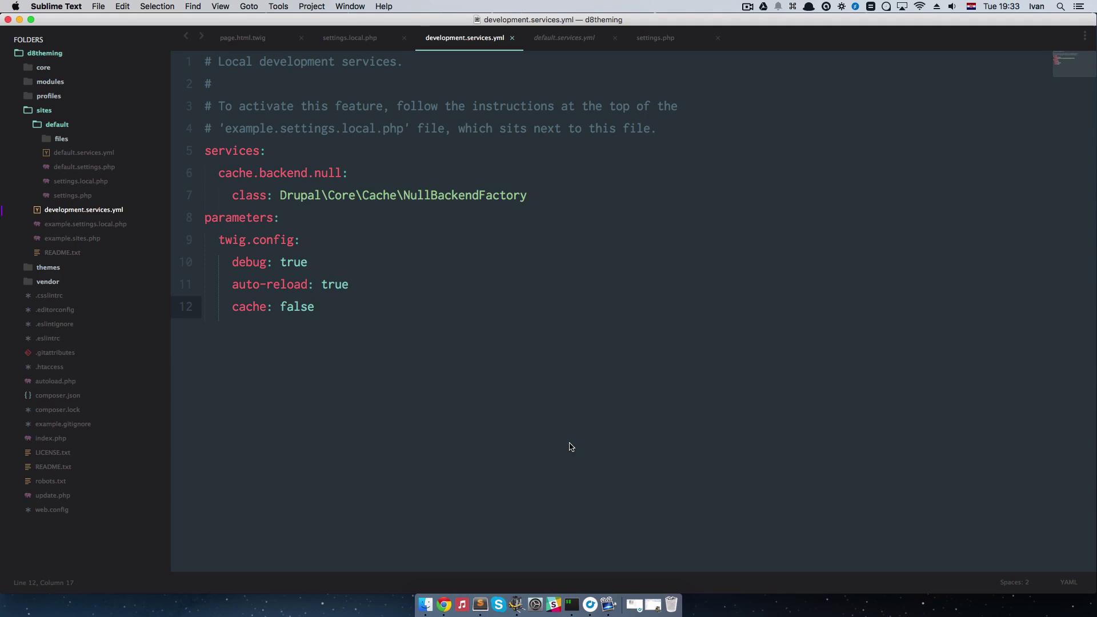
{"action": "left_click_drag", "start_coordinate": [234, 263], "coordinate": [320, 271]}
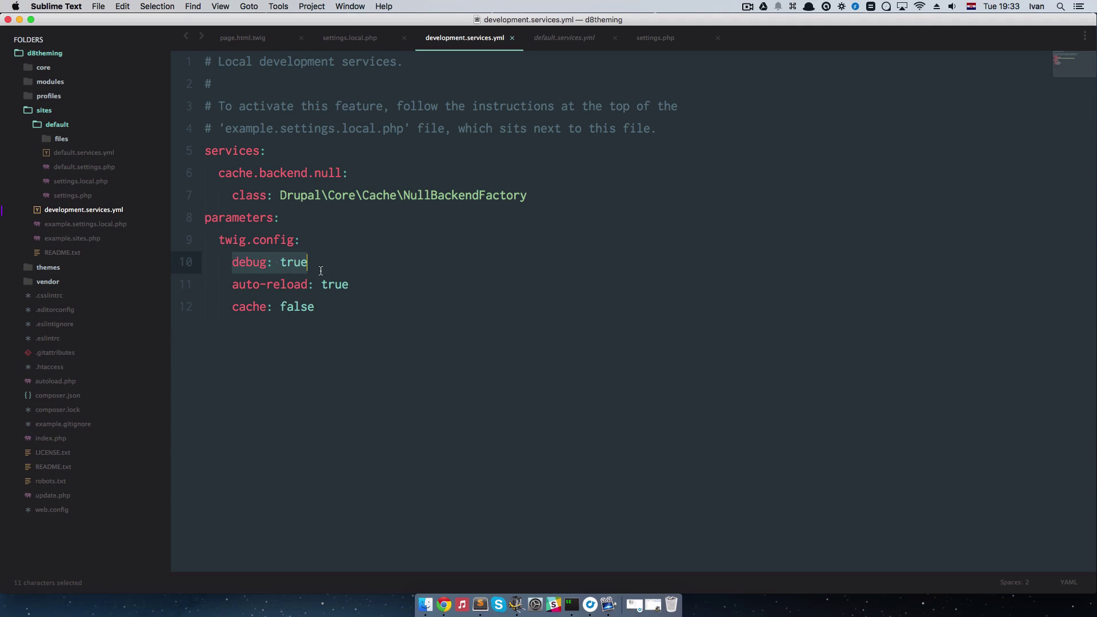
{"action": "key", "text": "super+Tab"}
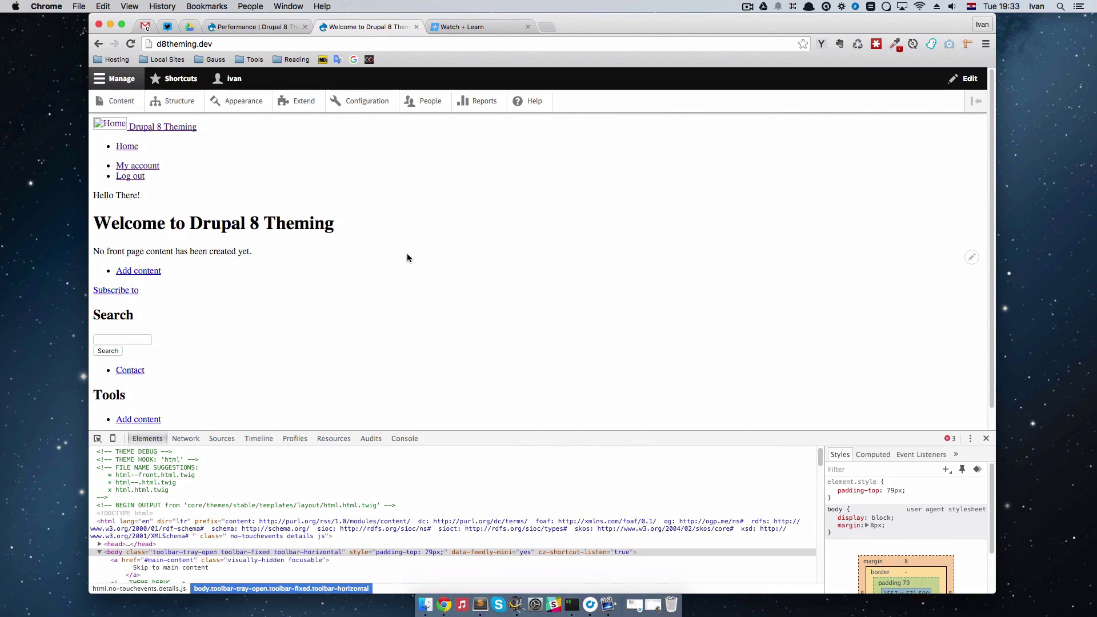
Step: Enlarge the developer tools, examine the theme debug comments for the html and toolbar templates, and shrink the tools again
{"action": "left_click_drag", "start_coordinate": [537, 433], "coordinate": [542, 251]}
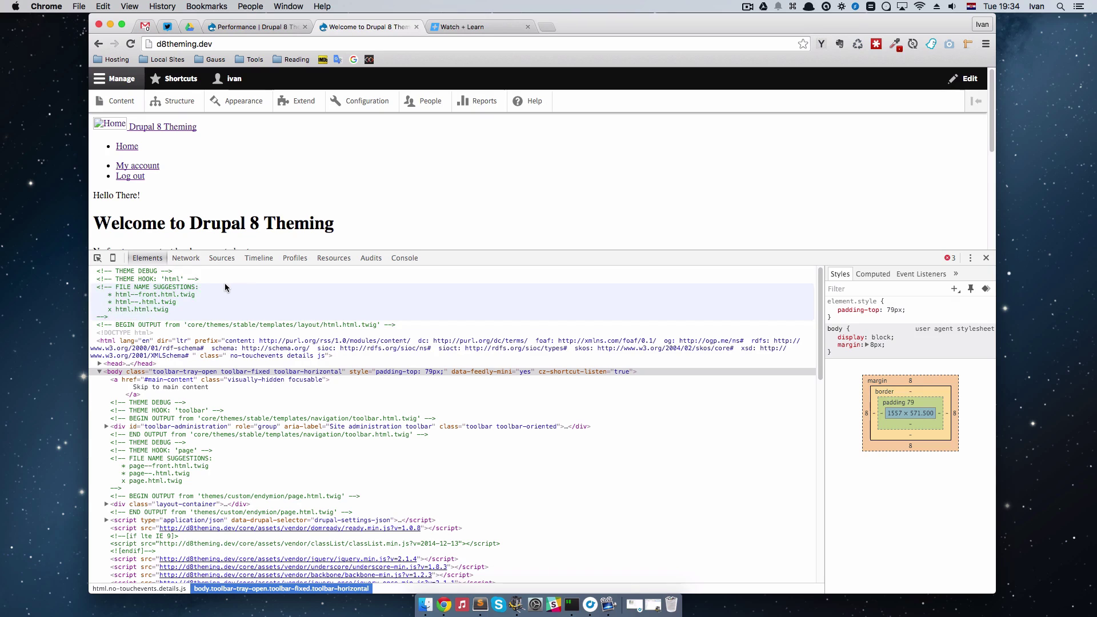
{"action": "left_click", "coordinate": [111, 272]}
{"action": "left_click", "coordinate": [124, 288]}
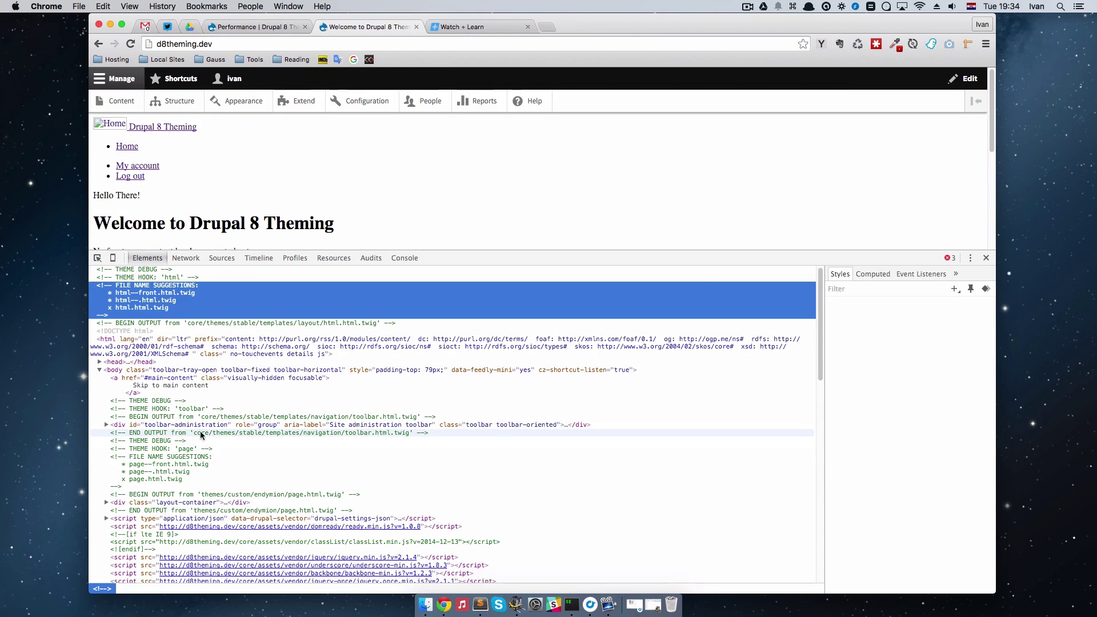
{"action": "left_click", "coordinate": [180, 435]}
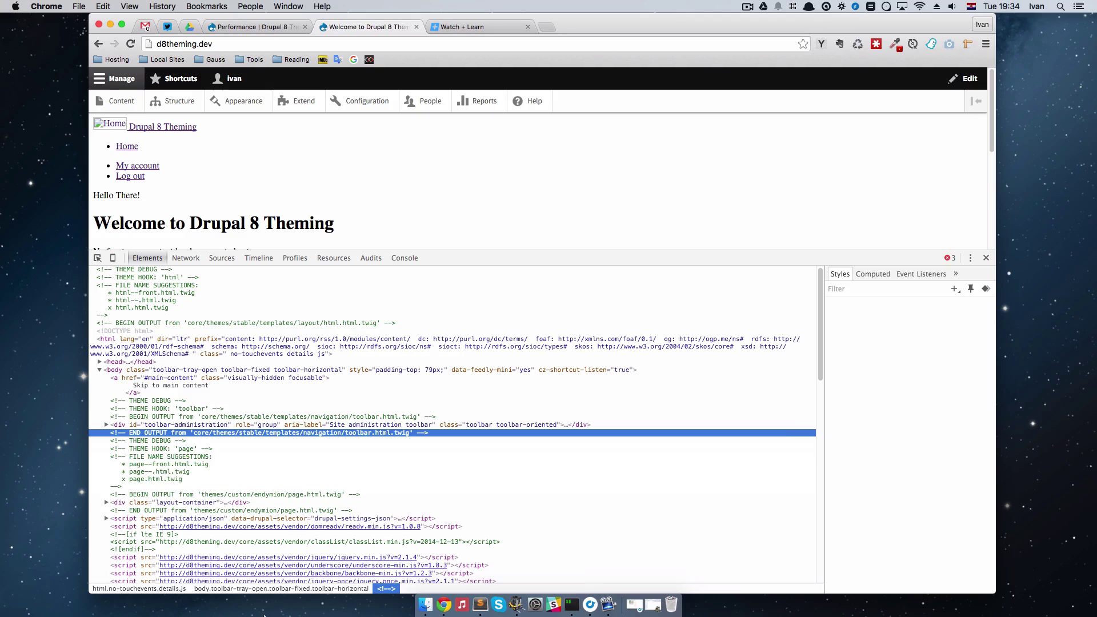
{"action": "left_click_drag", "start_coordinate": [644, 258], "coordinate": [640, 421]}
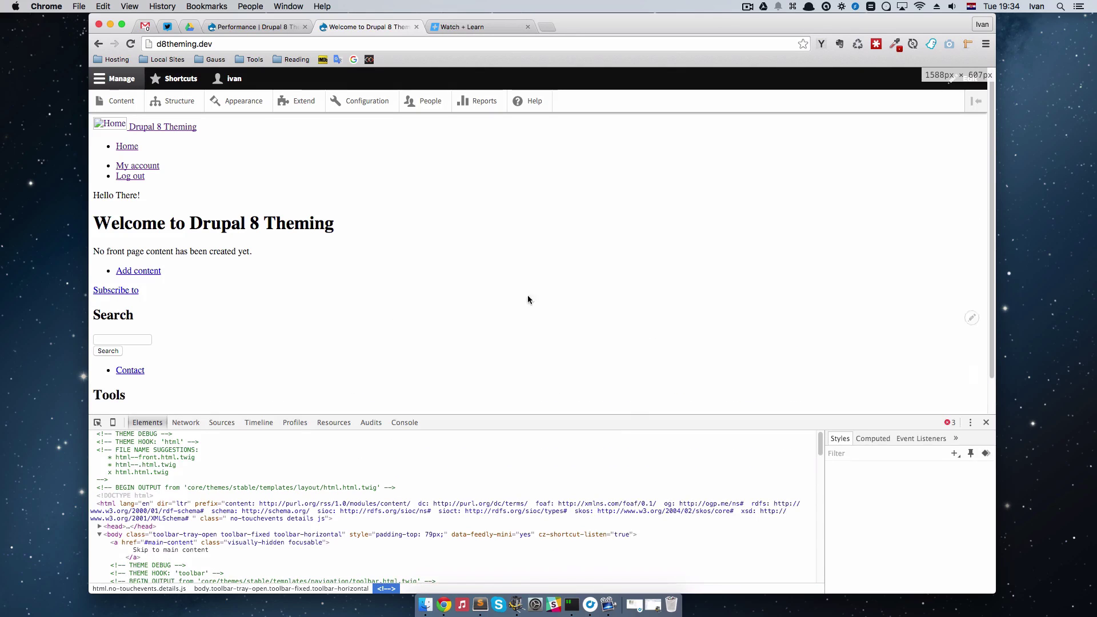
Step: In Sublime Text, delete the "Hello There!" text from page.html.twig, save, and reload the front page in Chrome
{"action": "key", "text": "ctrl+Left"}
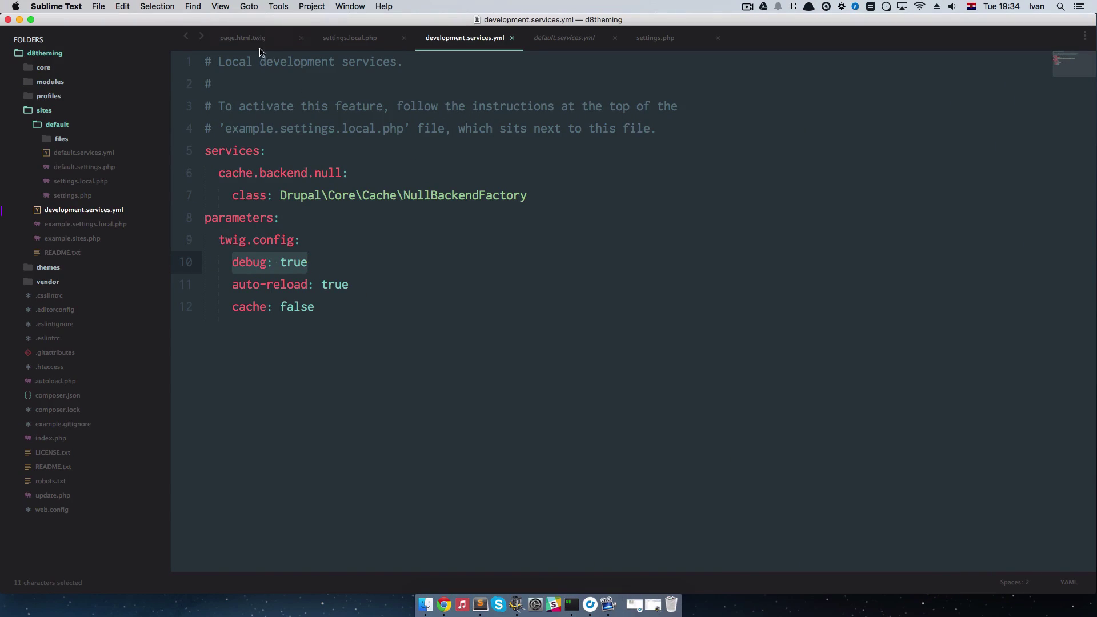
{"action": "left_click", "coordinate": [258, 40]}
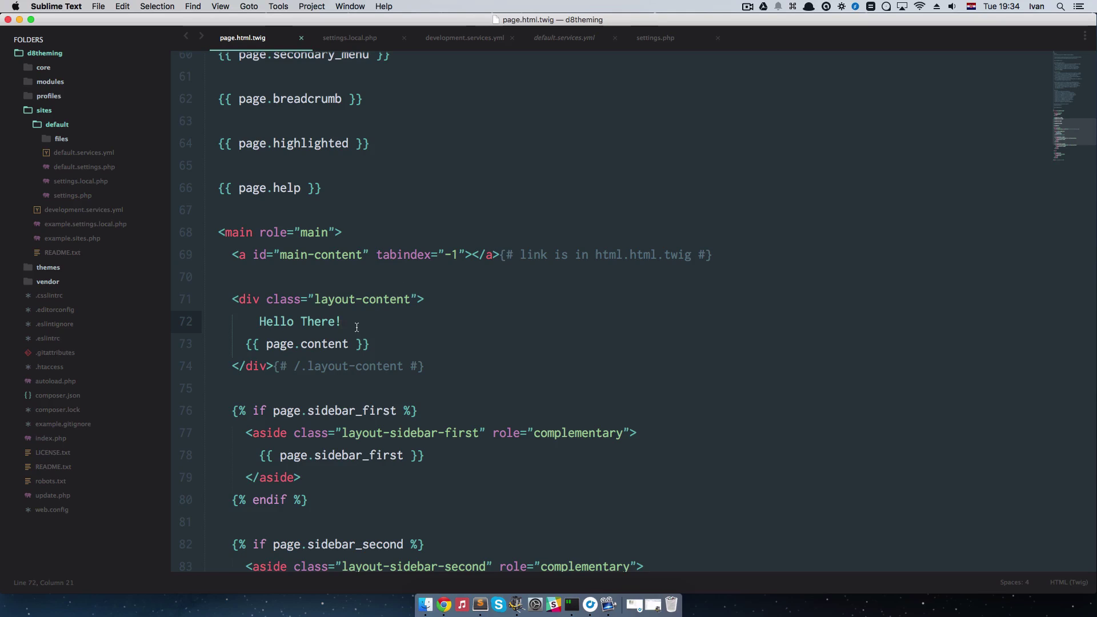
{"action": "left_click_drag", "start_coordinate": [356, 327], "coordinate": [252, 326]}
{"action": "key", "text": "BackSpace"}
{"action": "key", "text": "super+s"}
{"action": "key", "text": "ctrl+Right"}
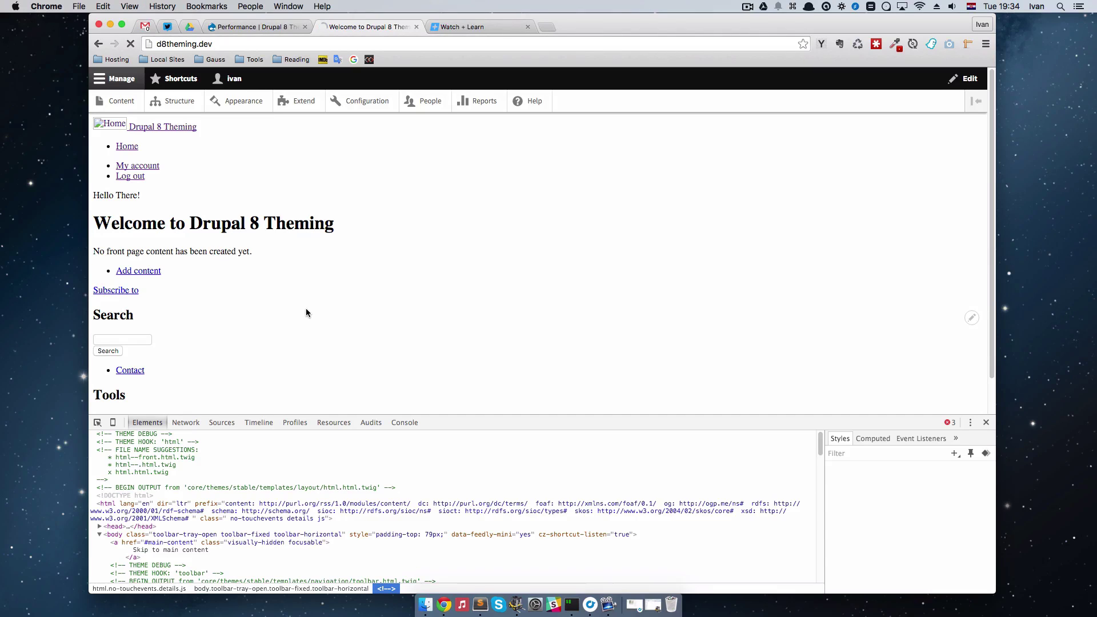
{"action": "key", "text": "super+r"}
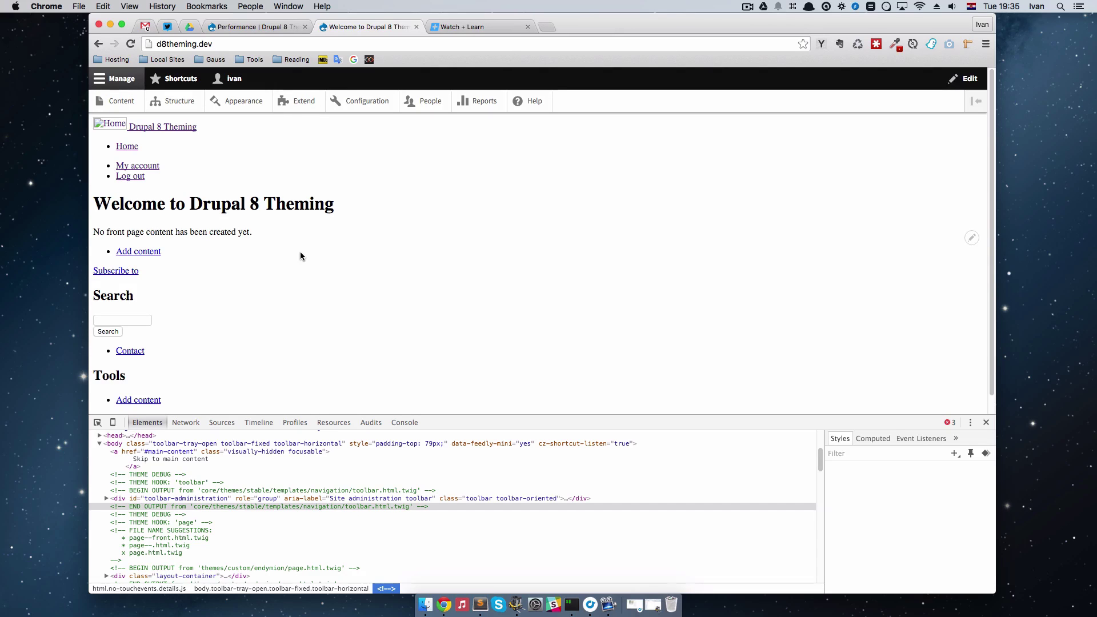
Step: In Sublime Text, insert asfasfasdfasdfadsd above page.content in page.html.twig, save, and reload the front page in Chrome
{"action": "key", "text": "ctrl+Left"}
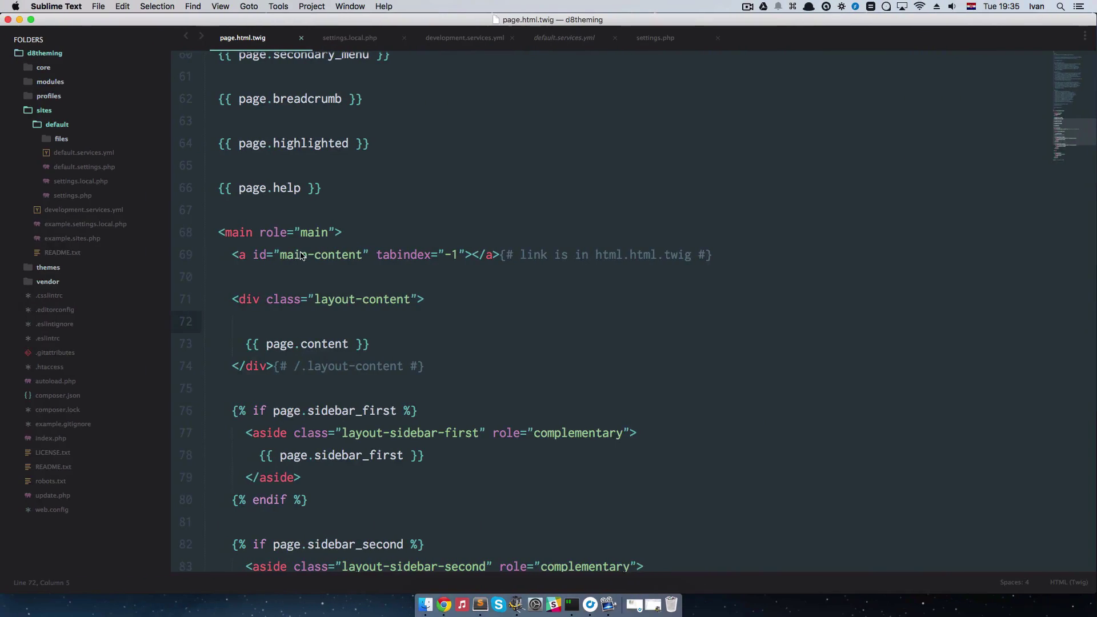
{"action": "type", "text": "asfasfasdfasdfadsd"}
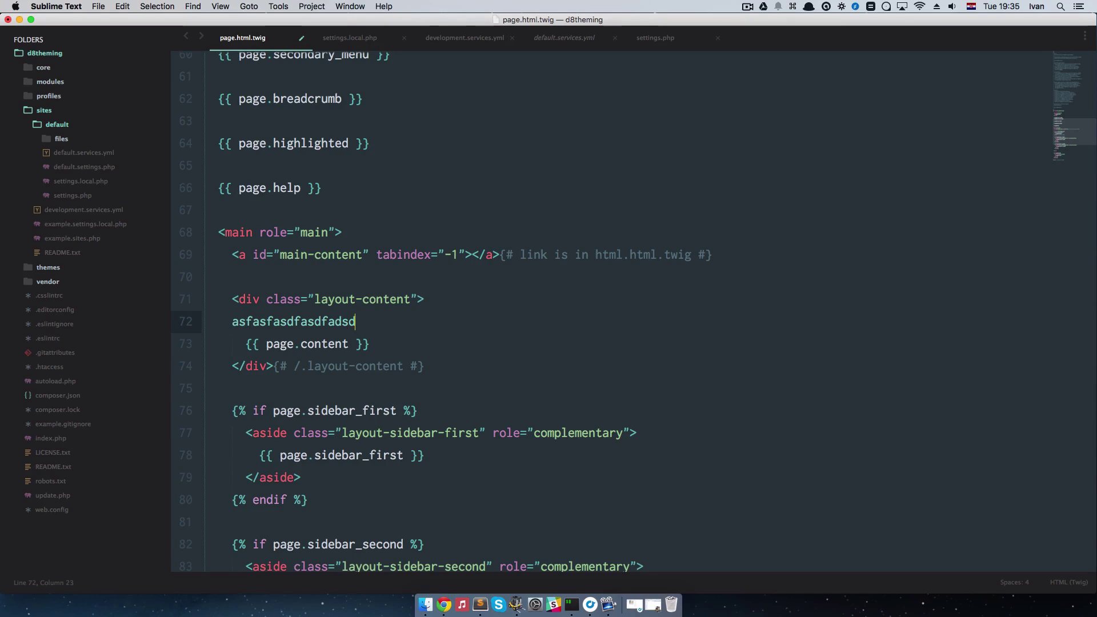
{"action": "key", "text": "super+s"}
{"action": "key", "text": "ctrl+Right"}
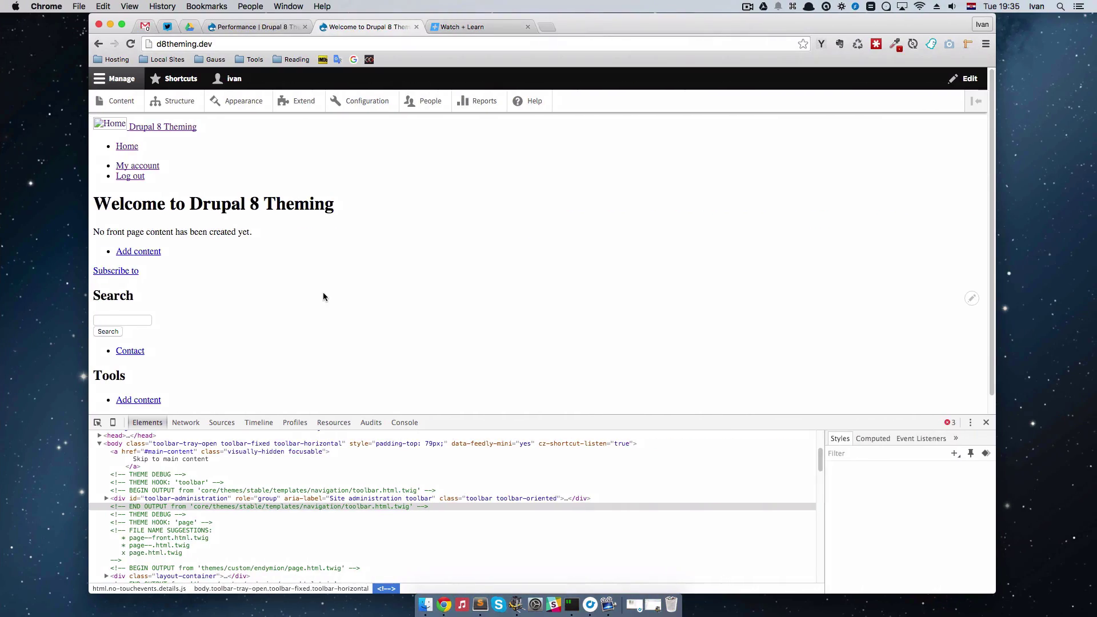
{"action": "key", "text": "super+r"}
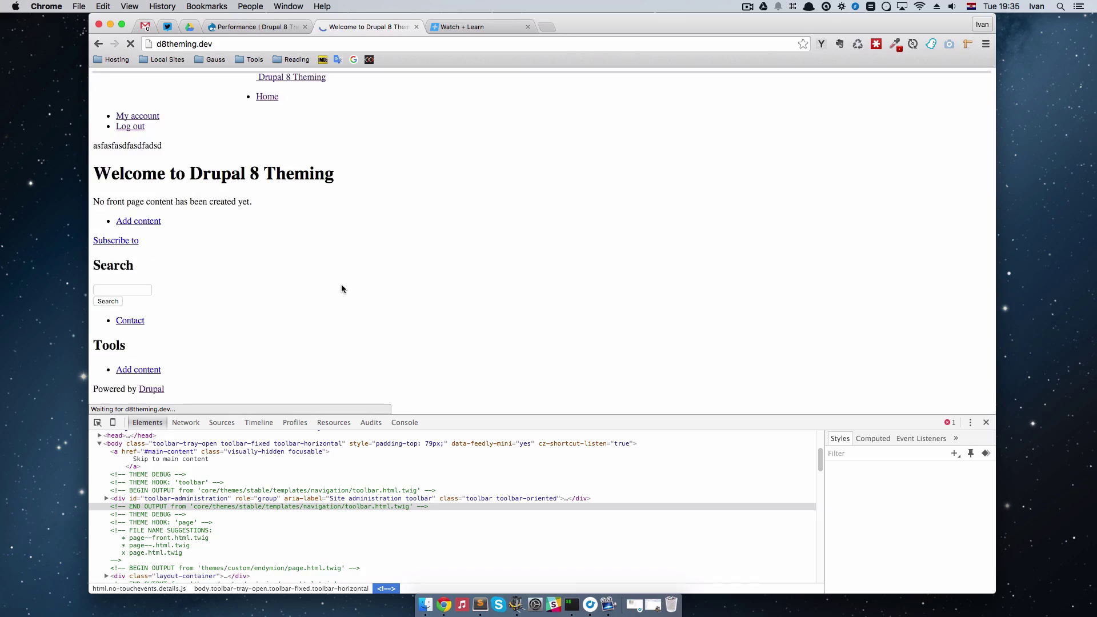
Step: Highlight the asfasfasdfasdfadsd text on the front page, and switch to development.services.yml in Sublime Text
{"action": "left_click_drag", "start_coordinate": [167, 196], "coordinate": [90, 196]}
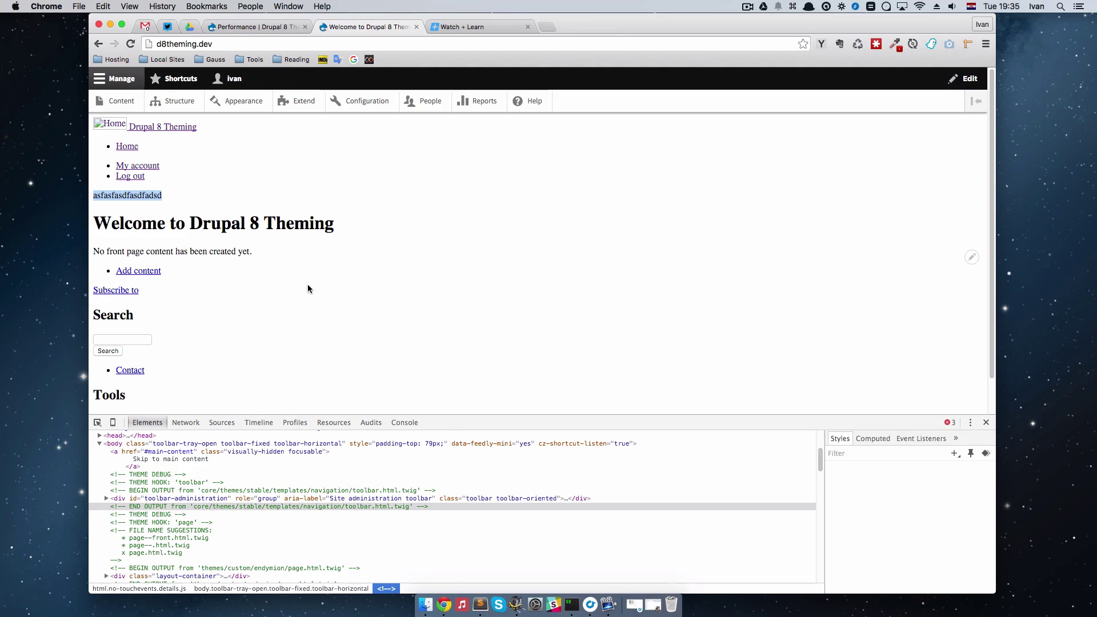
{"action": "key", "text": "ctrl+Left"}
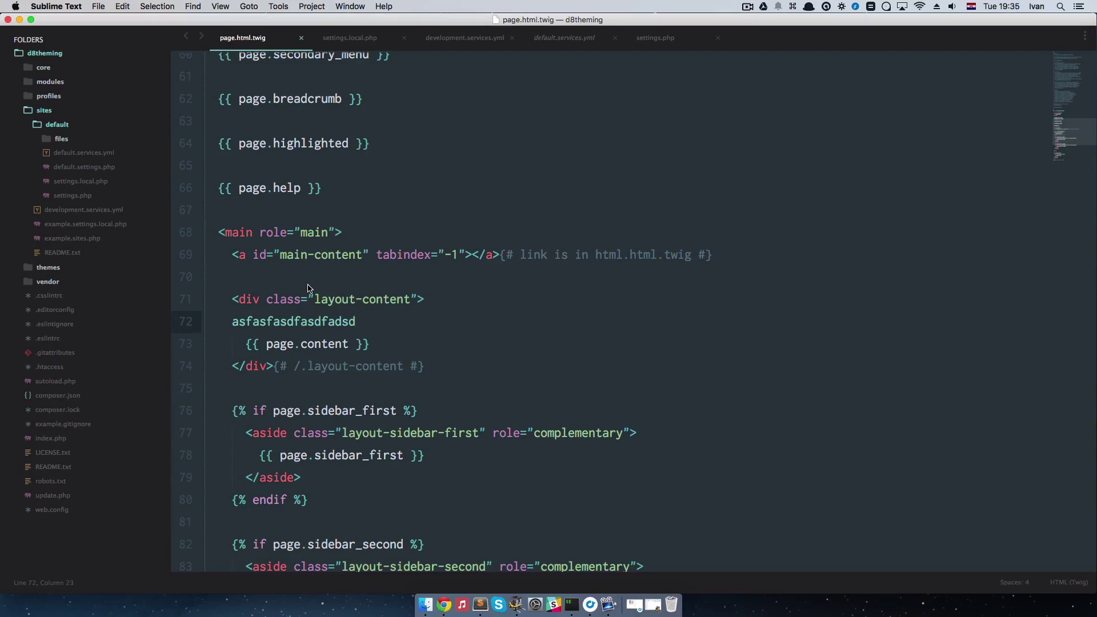
{"action": "left_click", "coordinate": [483, 41]}
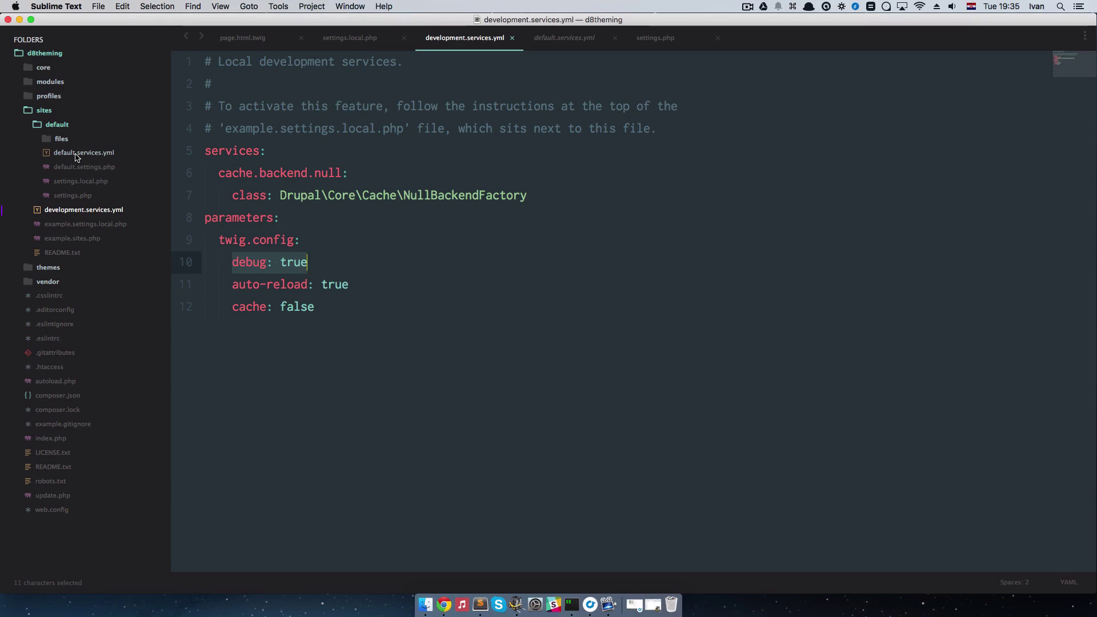
Step: Open settings.php from sites/default, find the "Load services definition file" section and highlight its container_yamls line
{"action": "left_click", "coordinate": [109, 166]}
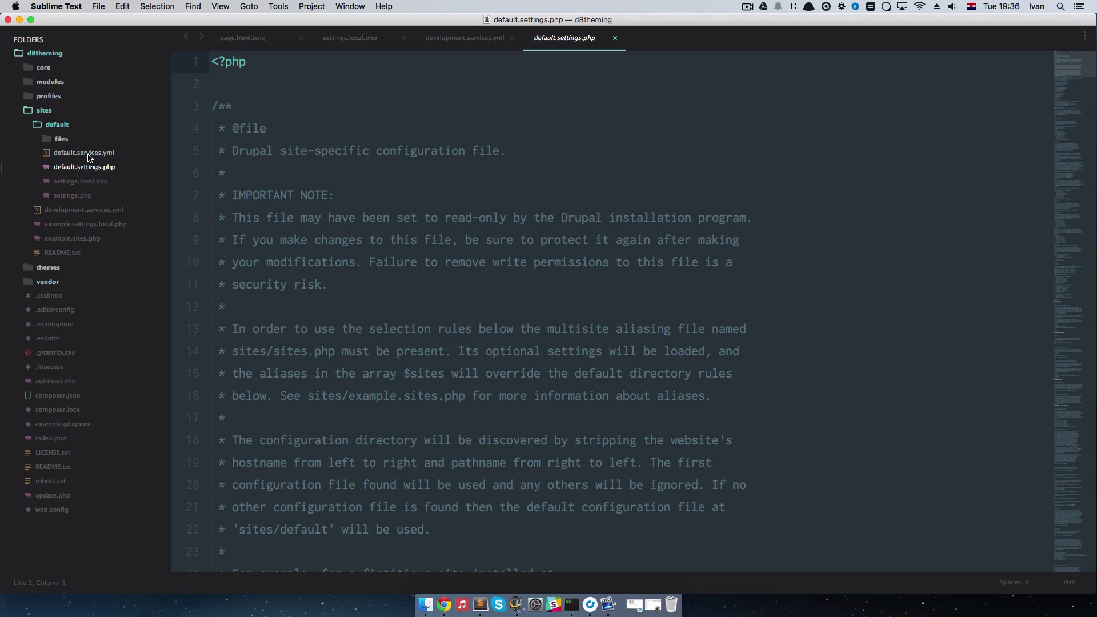
{"action": "left_click", "coordinate": [84, 197]}
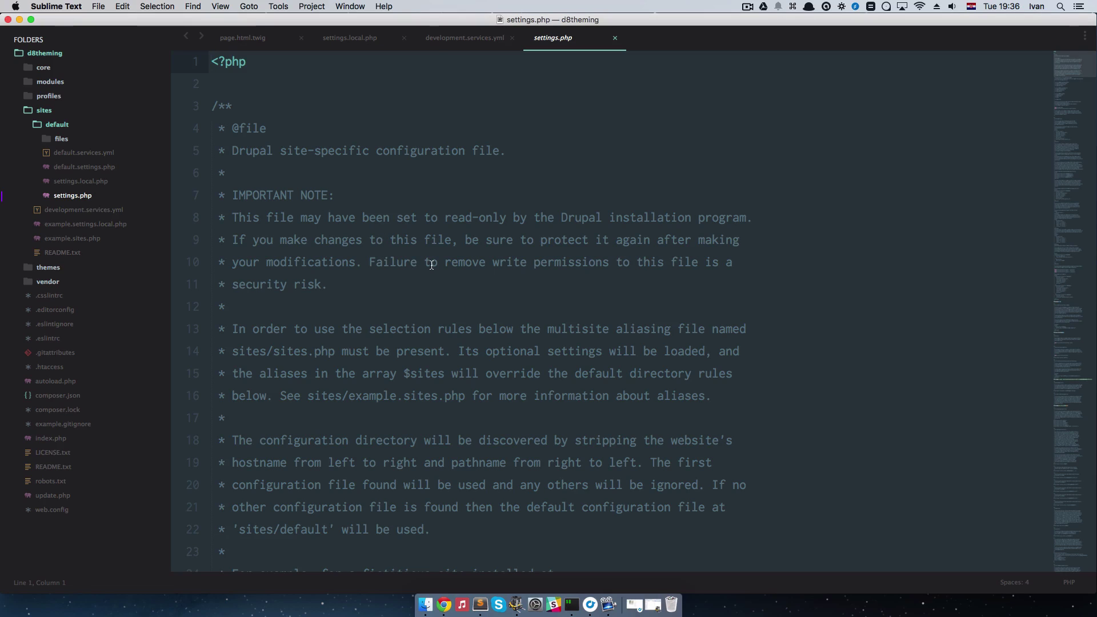
{"action": "scroll", "coordinate": [432, 265], "scroll_direction": "down", "scroll_amount": 3}
{"action": "scroll", "coordinate": [431, 265], "scroll_direction": "down", "scroll_amount": 20}
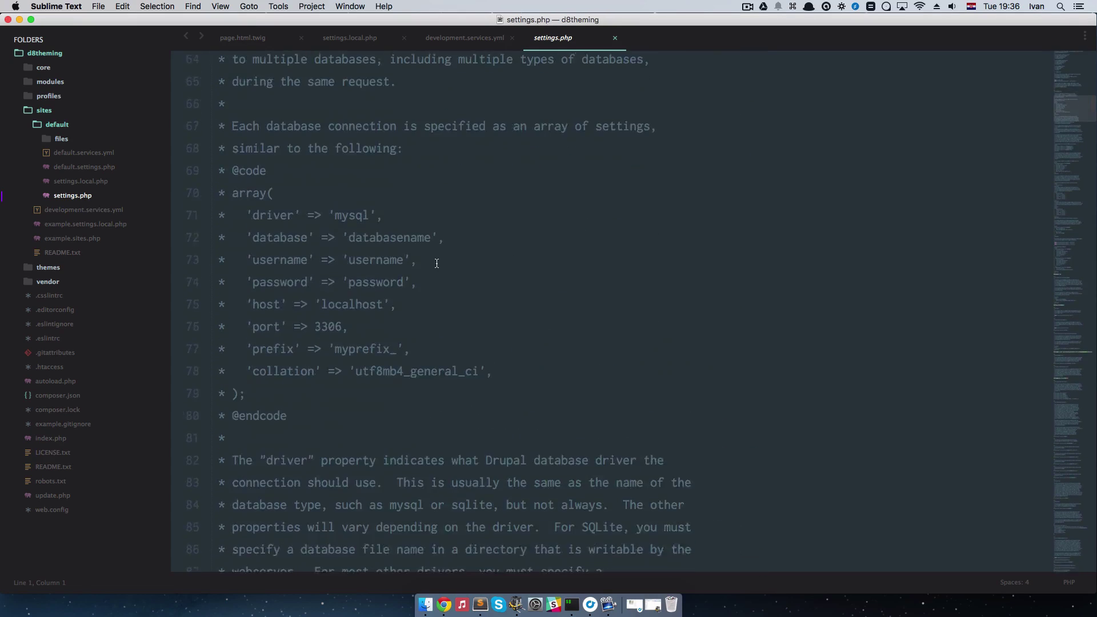
{"action": "scroll", "coordinate": [436, 262], "scroll_direction": "down", "scroll_amount": 20}
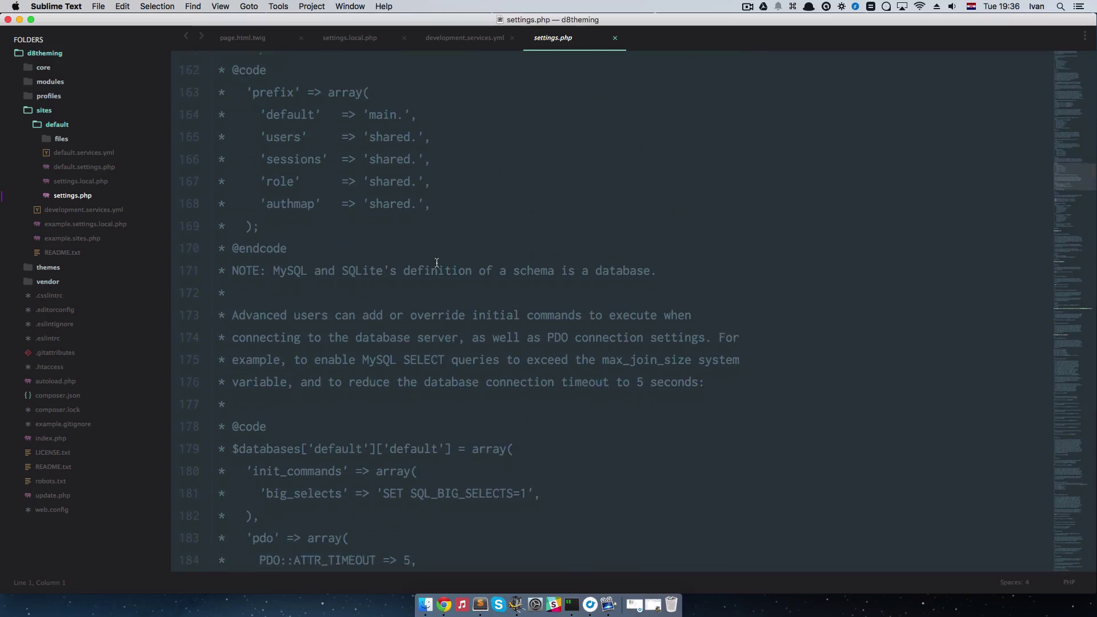
{"action": "scroll", "coordinate": [436, 262], "scroll_direction": "down", "scroll_amount": 20}
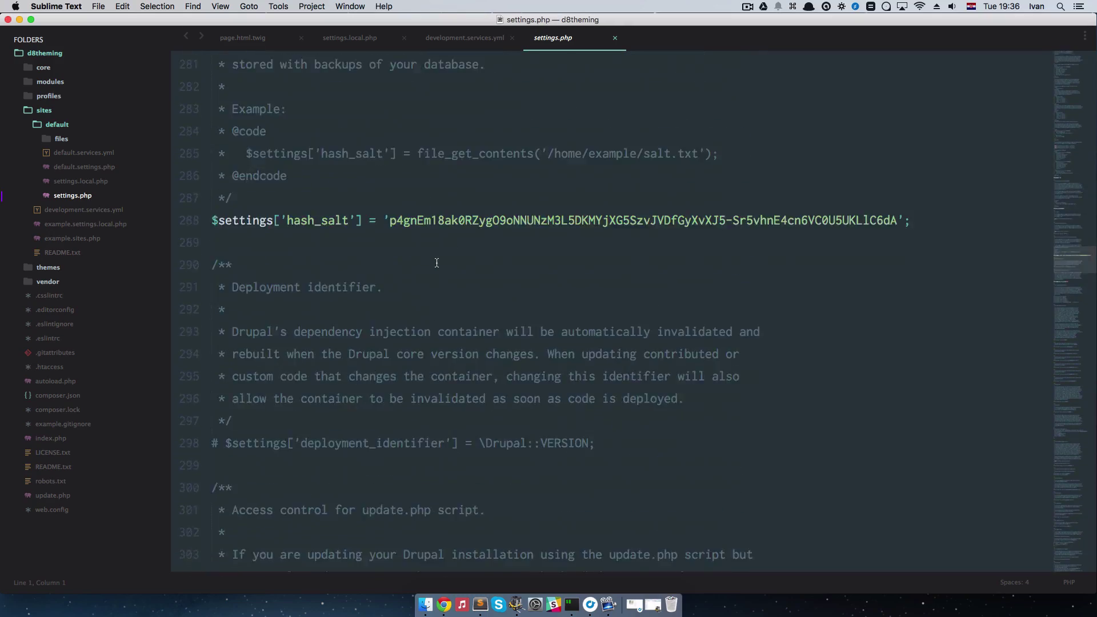
{"action": "scroll", "coordinate": [437, 262], "scroll_direction": "down", "scroll_amount": 20}
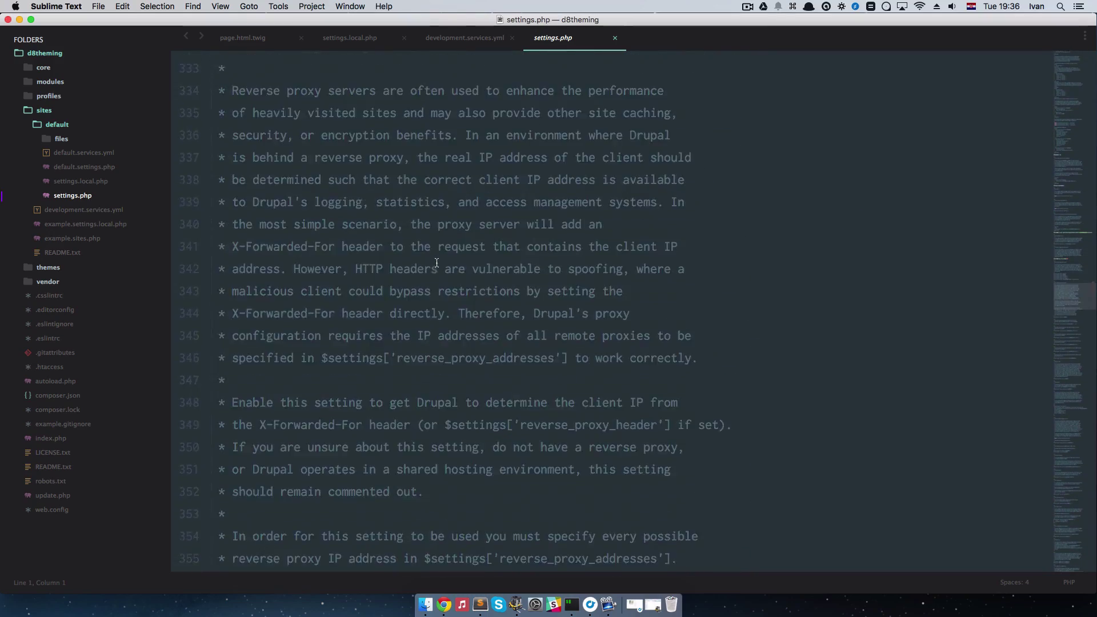
{"action": "scroll", "coordinate": [436, 262], "scroll_direction": "down", "scroll_amount": 12}
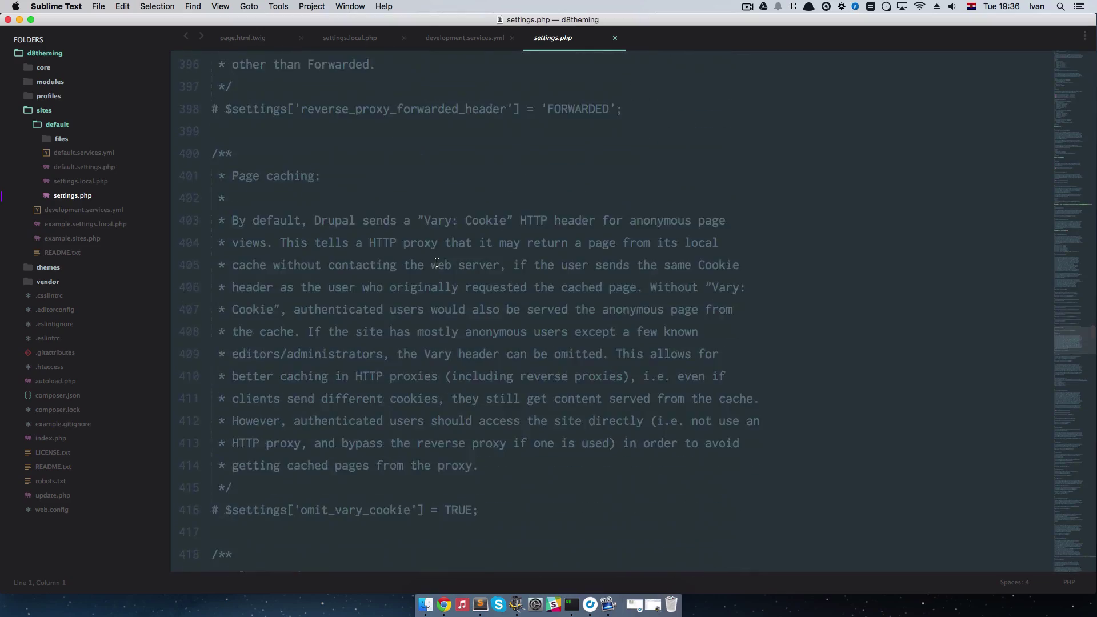
{"action": "scroll", "coordinate": [436, 262], "scroll_direction": "down", "scroll_amount": 20}
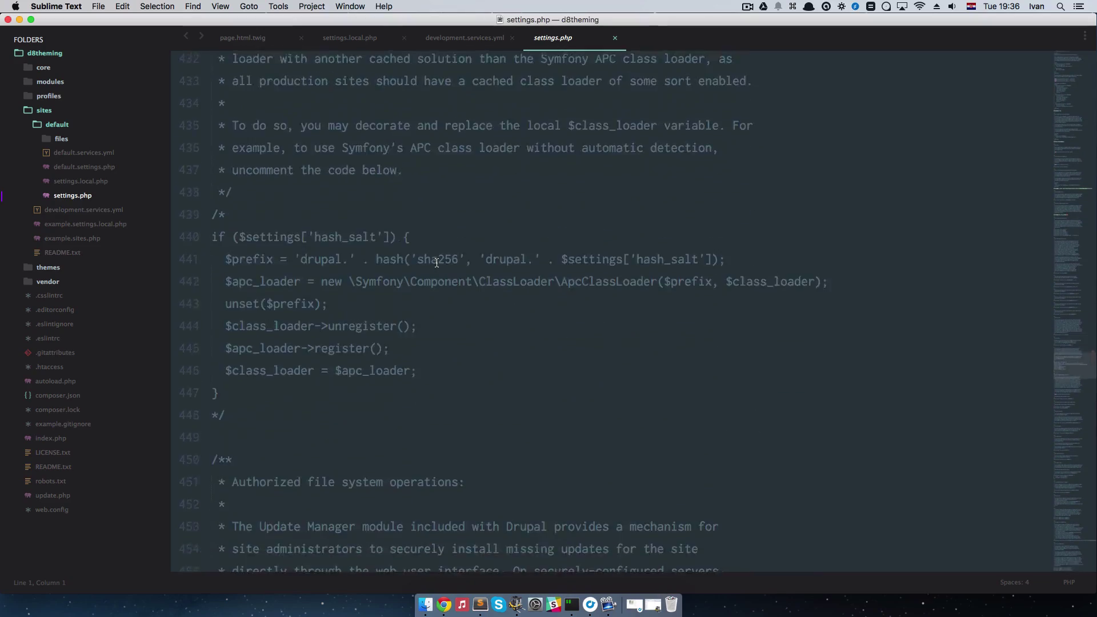
{"action": "scroll", "coordinate": [436, 262], "scroll_direction": "down", "scroll_amount": 20}
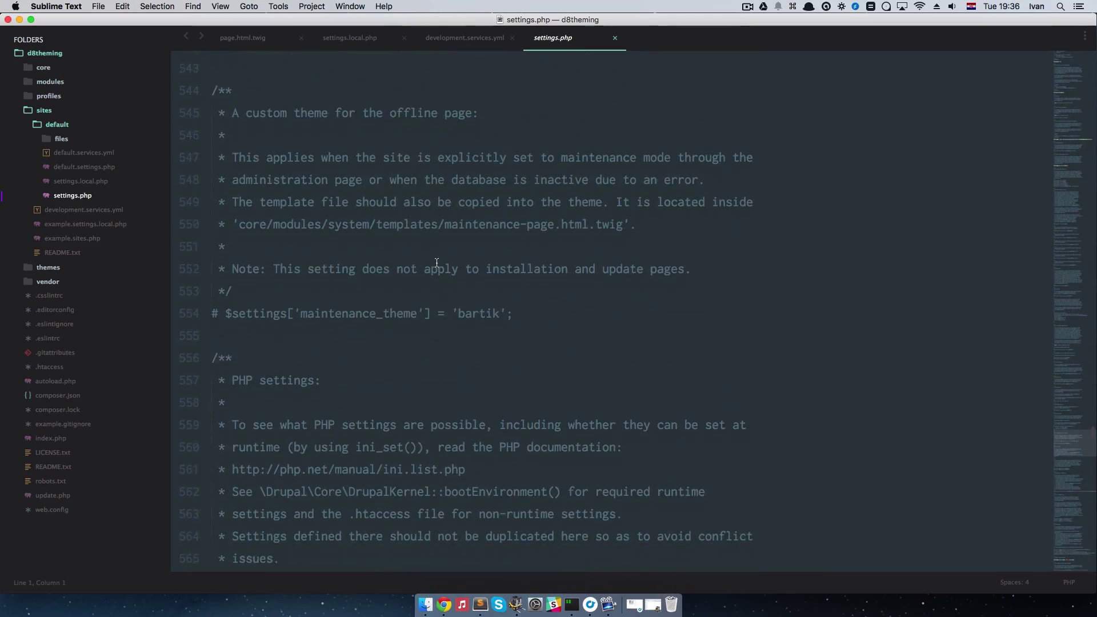
{"action": "scroll", "coordinate": [436, 262], "scroll_direction": "down", "scroll_amount": 20}
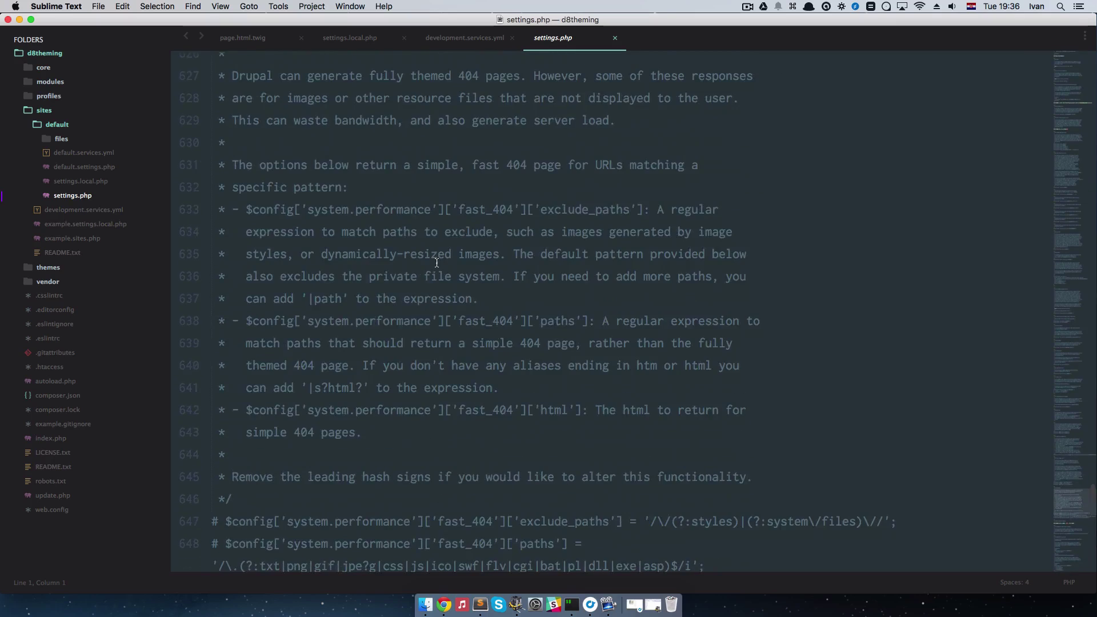
{"action": "scroll", "coordinate": [437, 262], "scroll_direction": "up", "scroll_amount": 2}
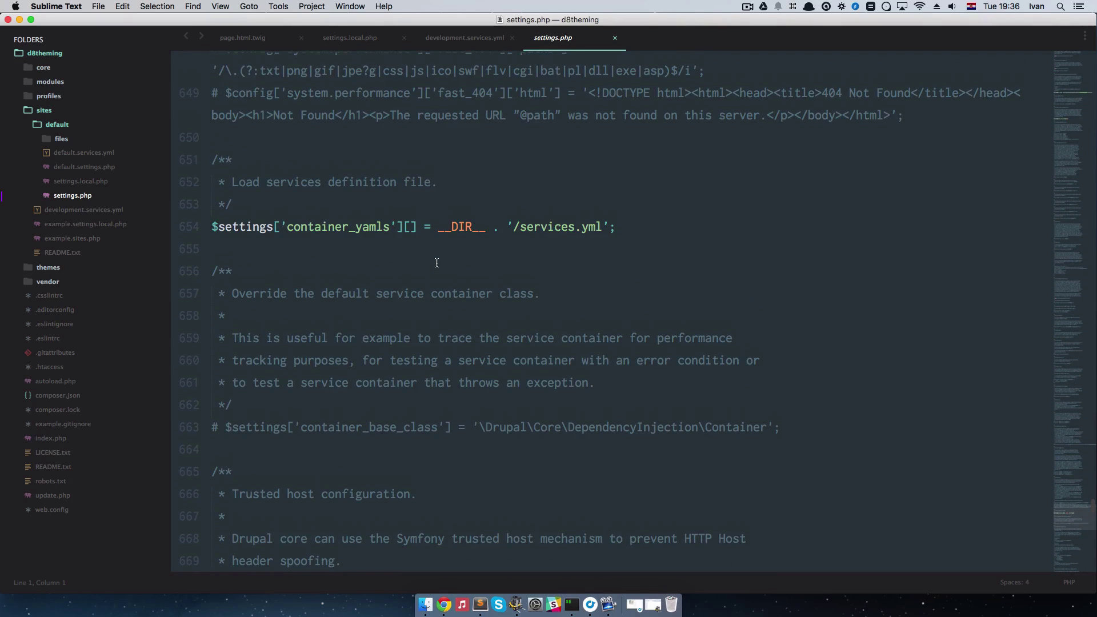
{"action": "left_click_drag", "start_coordinate": [215, 227], "coordinate": [310, 230]}
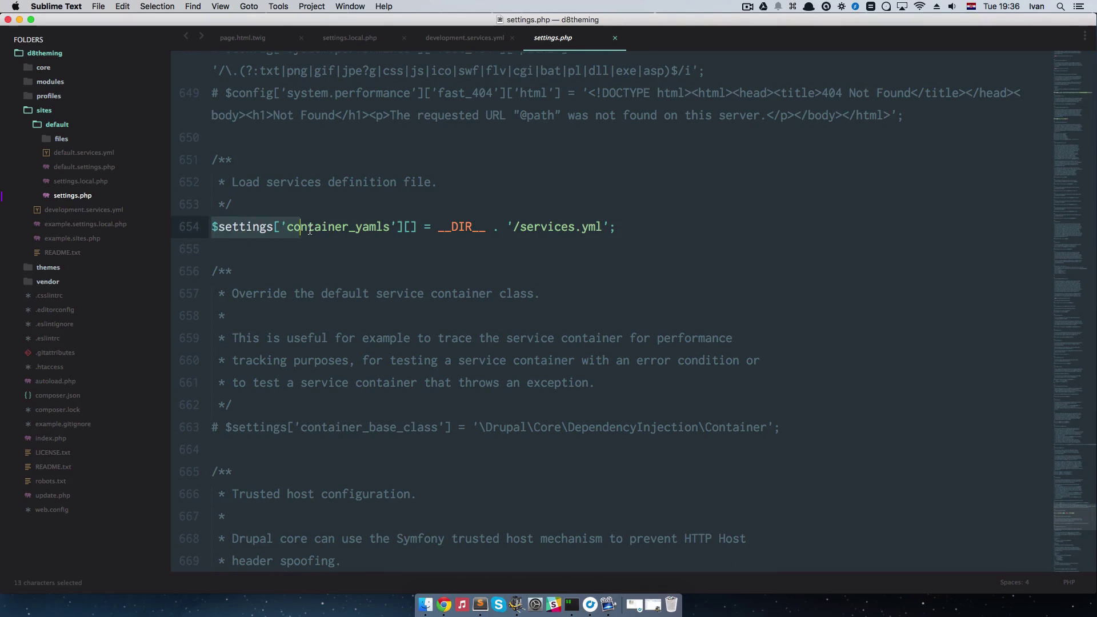
{"action": "left_click_drag", "start_coordinate": [394, 227], "coordinate": [621, 226]}
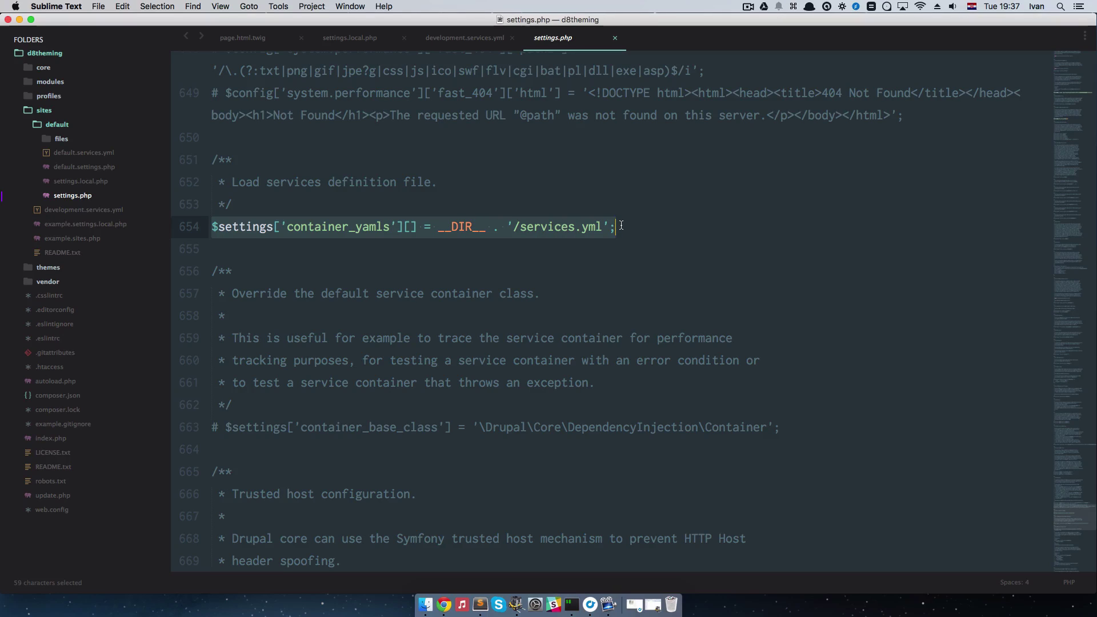
{"action": "left_click", "coordinate": [523, 226]}
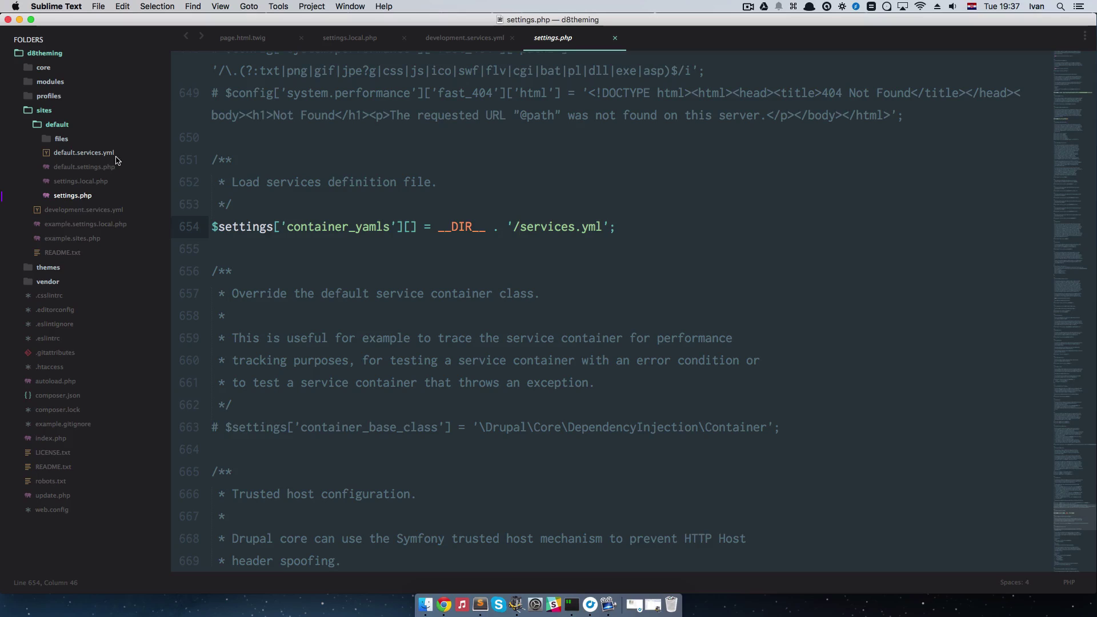
{"action": "scroll", "coordinate": [580, 262], "scroll_direction": "up", "scroll_amount": 2}
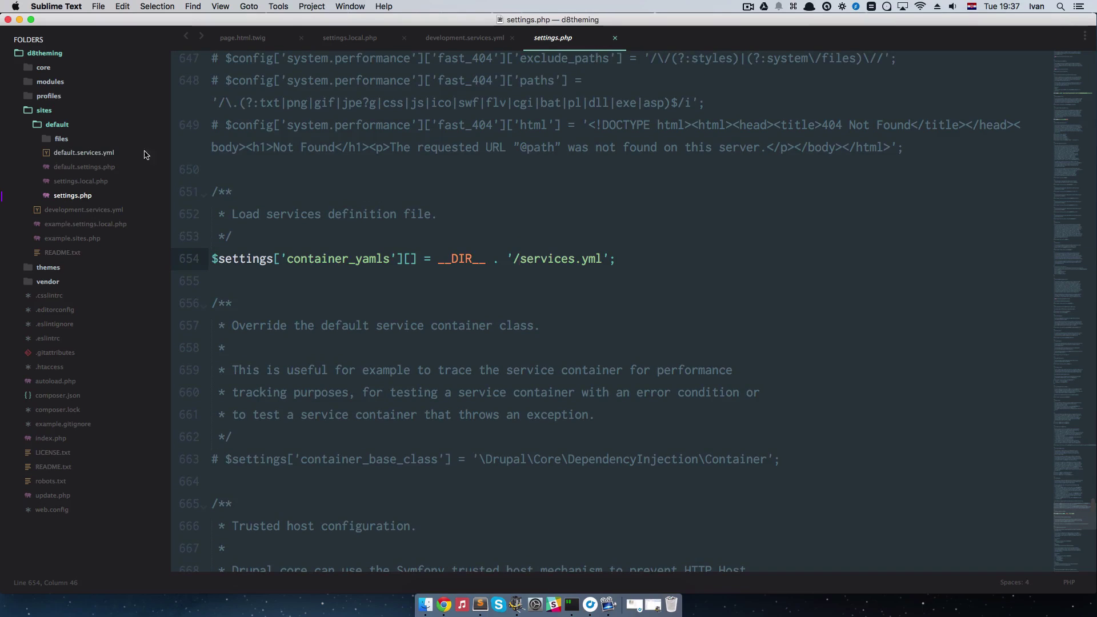
Step: Open default.services.yml and examine the Twig debugging settings under twig.config
{"action": "left_click", "coordinate": [108, 152]}
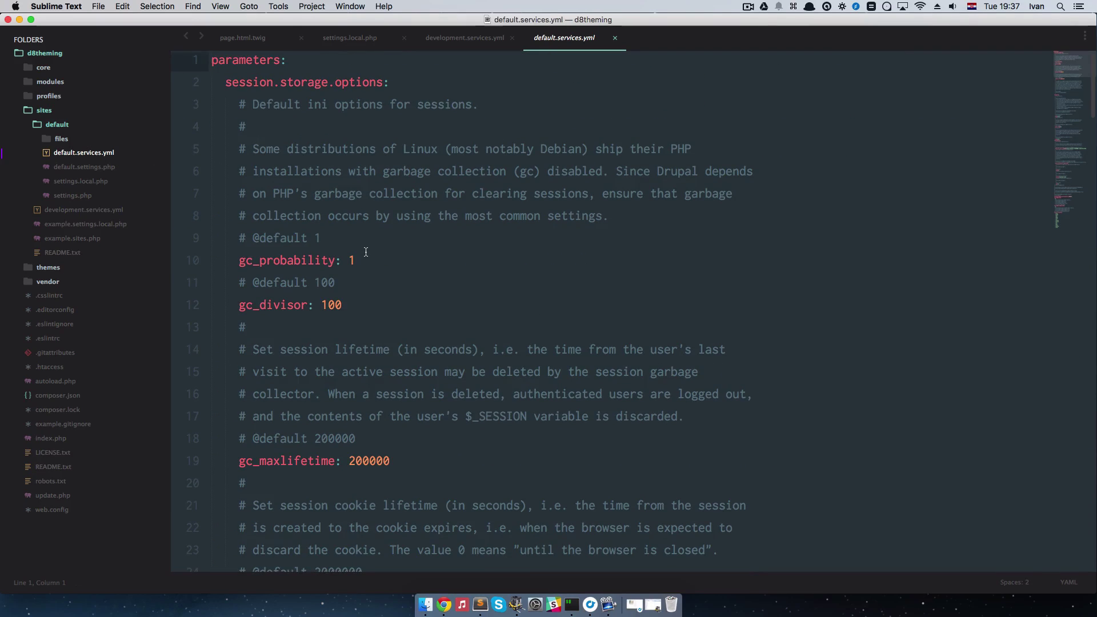
{"action": "scroll", "coordinate": [365, 252], "scroll_direction": "down", "scroll_amount": 15}
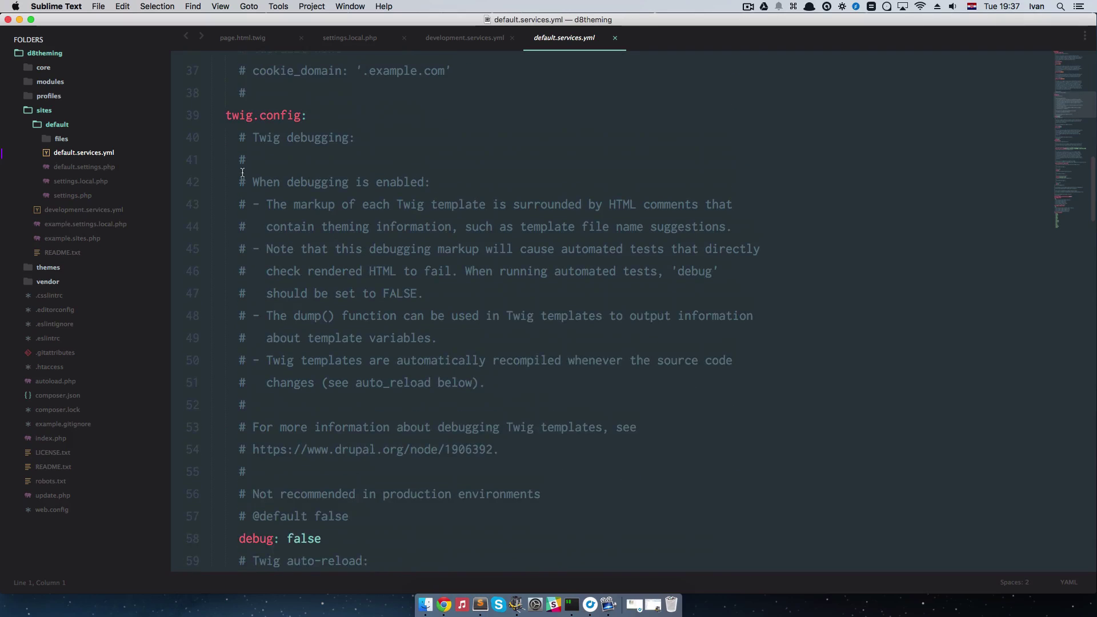
{"action": "scroll", "coordinate": [368, 299], "scroll_direction": "down", "scroll_amount": 3}
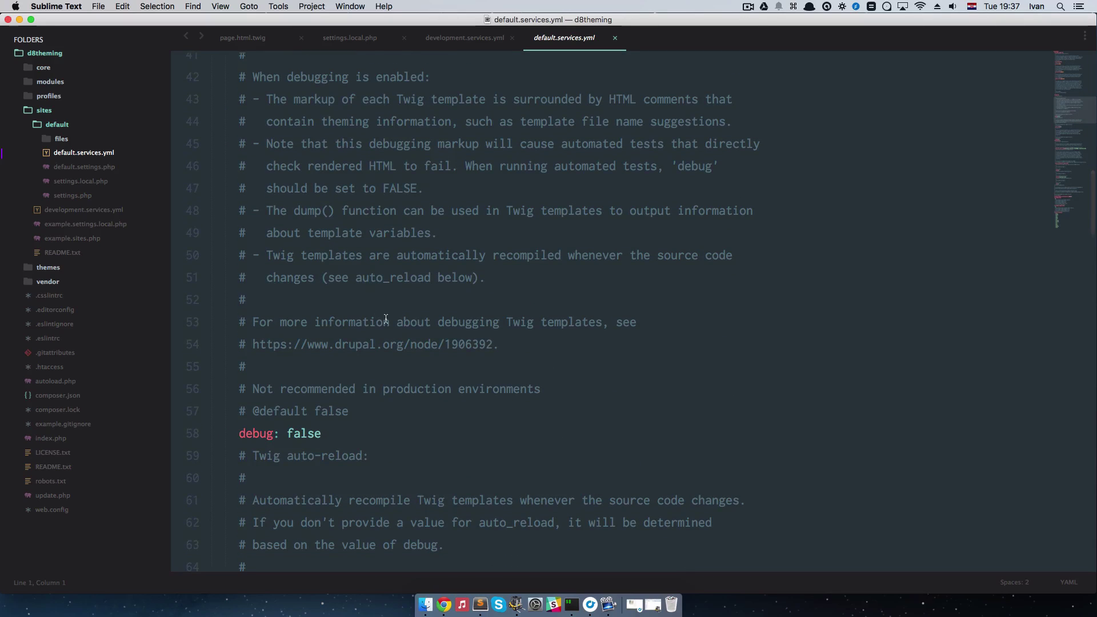